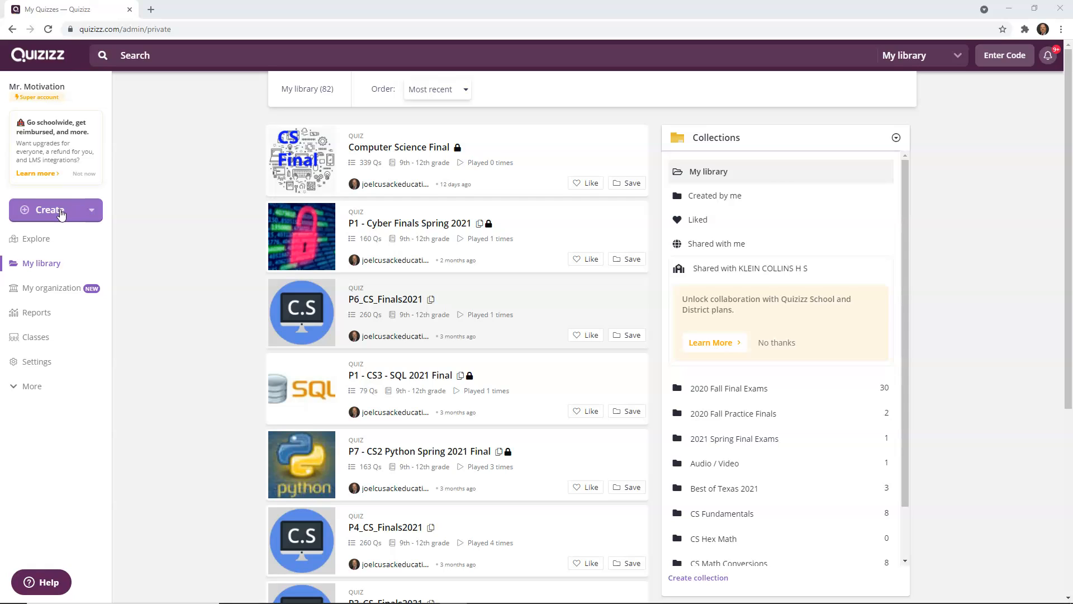
pyautogui.click(420, 313)
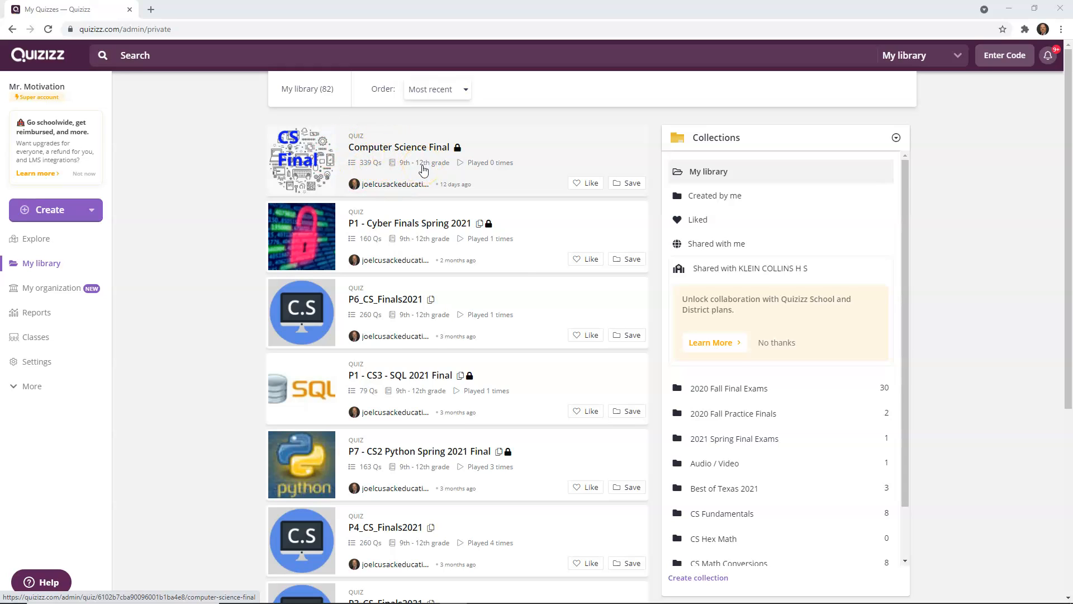
pyautogui.click(404, 176)
pyautogui.click(396, 173)
pyautogui.click(322, 166)
# Step: Create a new quiz named Klein ISD Info with English as its subject
pyautogui.click(50, 212)
pyautogui.click(82, 273)
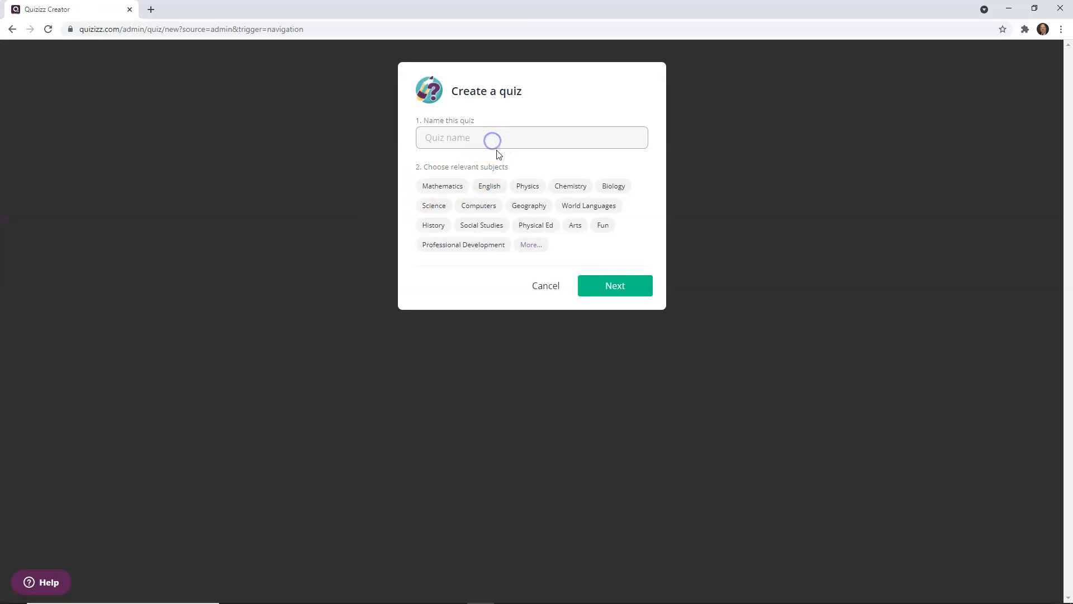
pyautogui.write('Klein ISD Info')
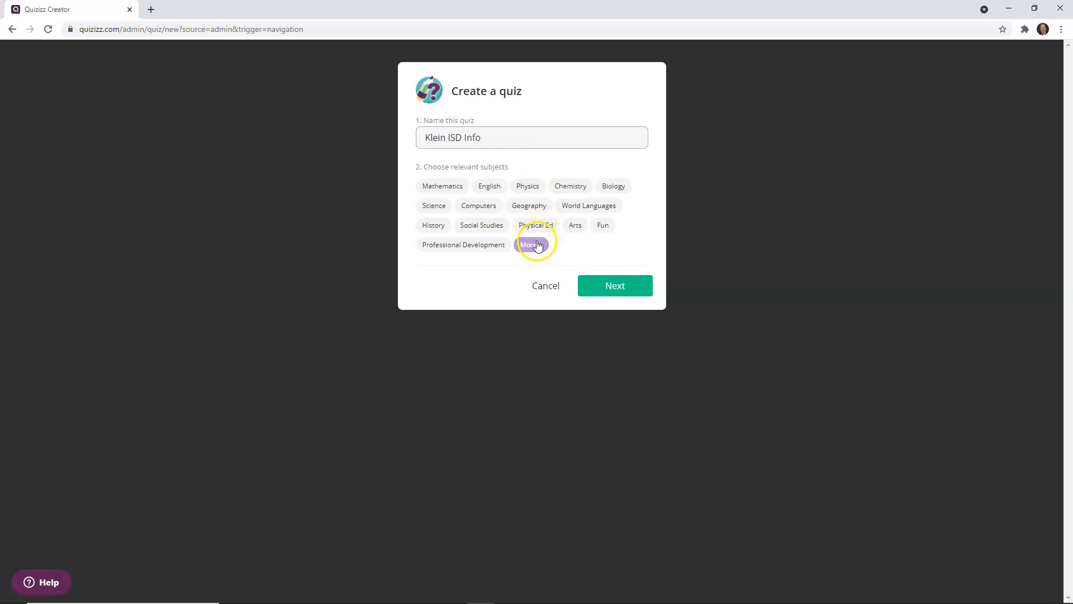
pyautogui.click(490, 186)
pyautogui.click(617, 291)
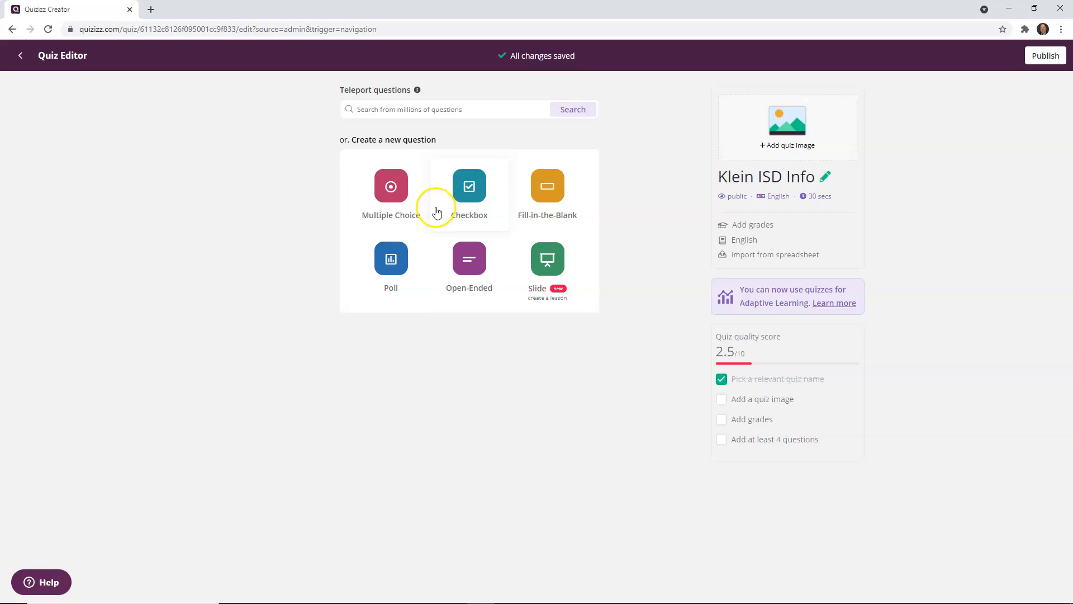
# Step: Download the spreadsheet import template and show the downloaded file in its folder
pyautogui.click(776, 255)
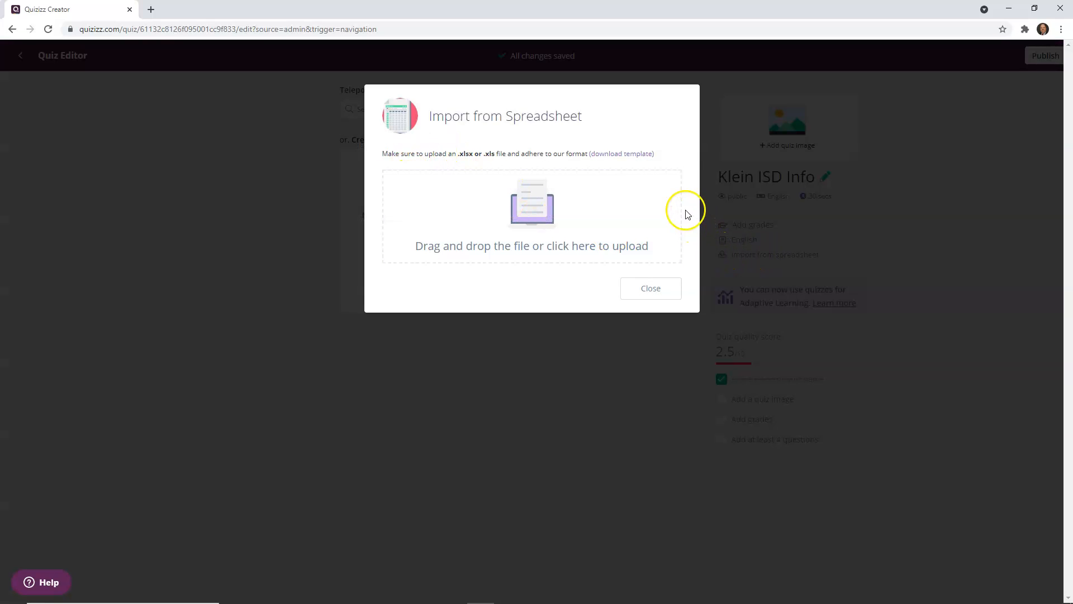
pyautogui.click(608, 156)
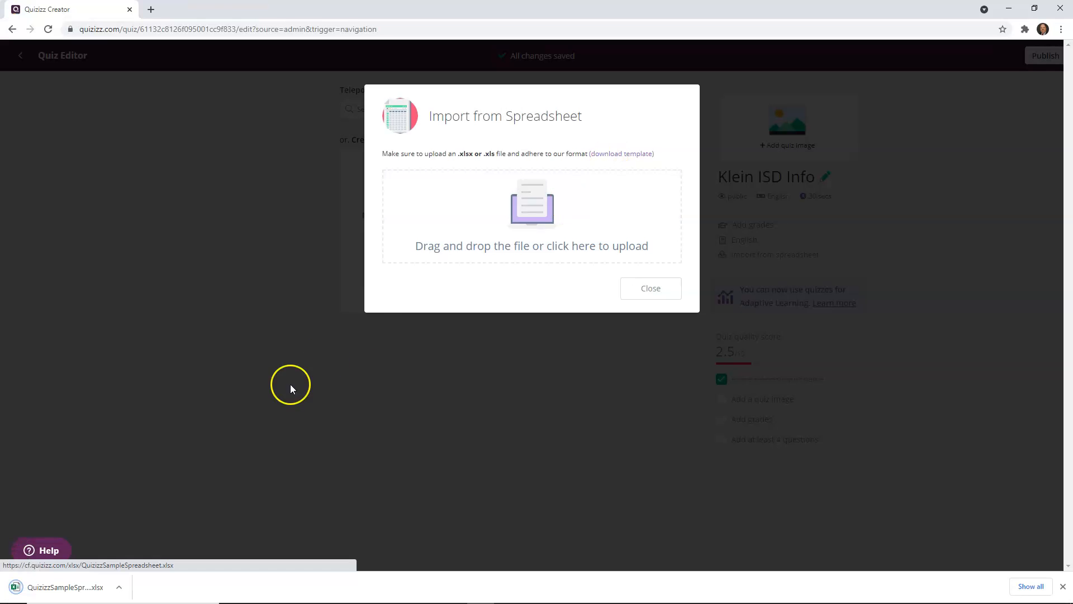
pyautogui.click(118, 588)
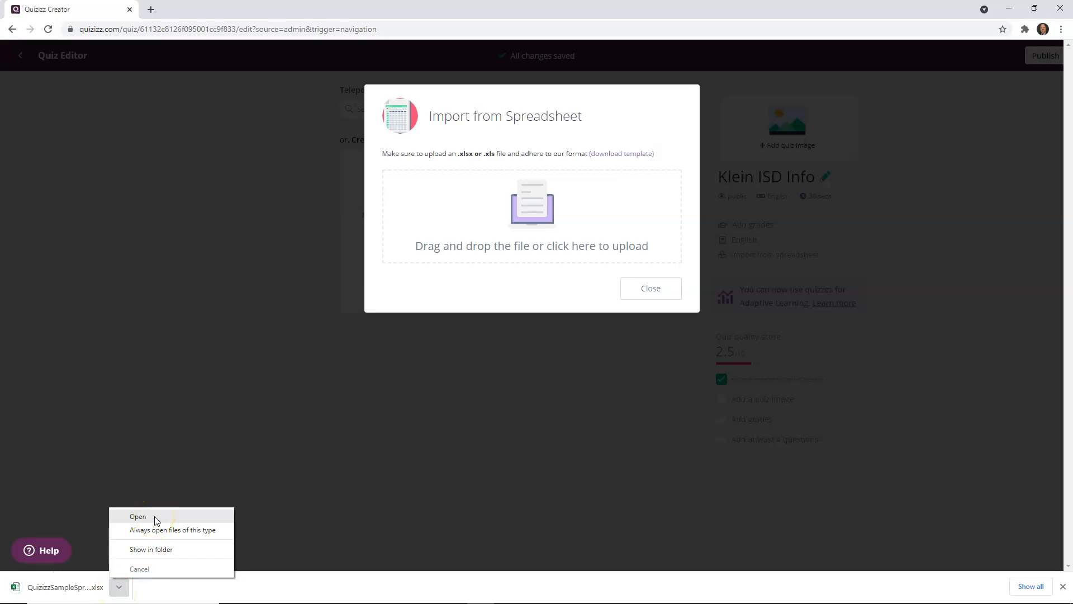
pyautogui.click(146, 552)
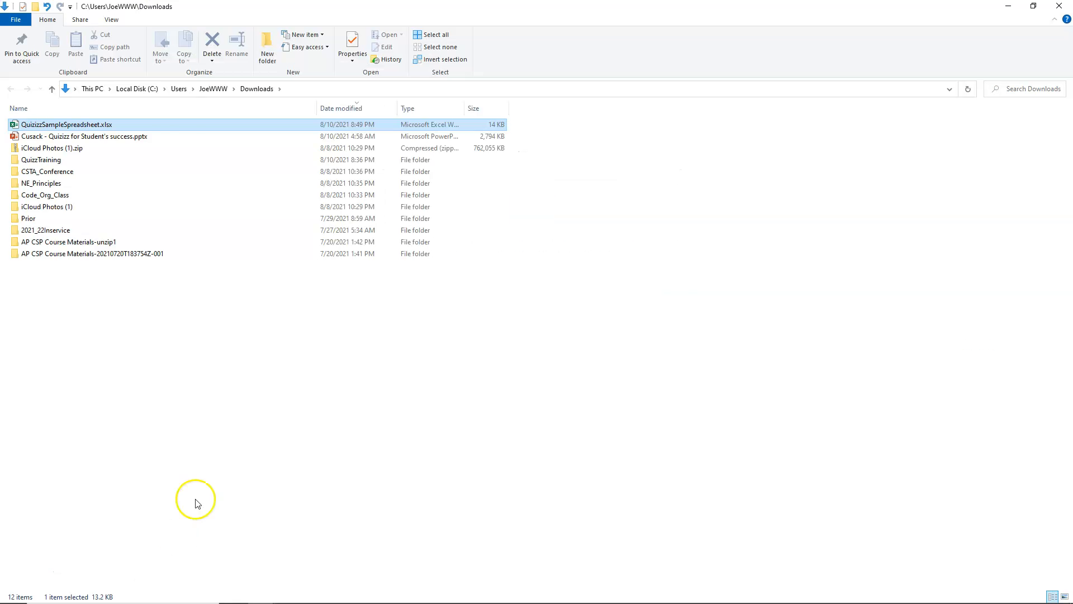
# Step: Rename the downloaded template file as KleinISD_Info
pyautogui.rightClick(81, 127)
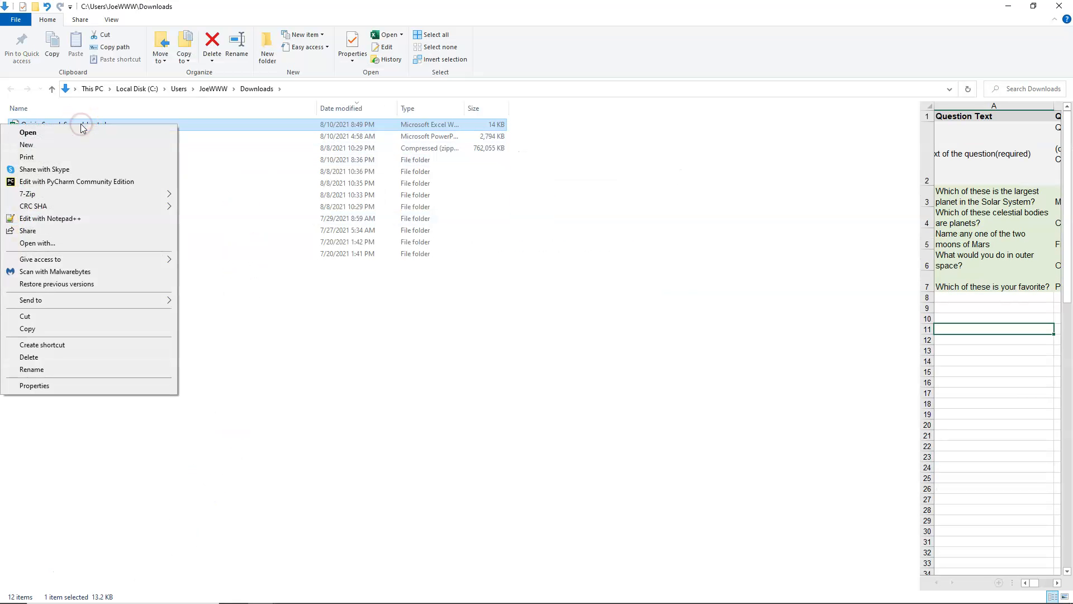
pyautogui.click(31, 369)
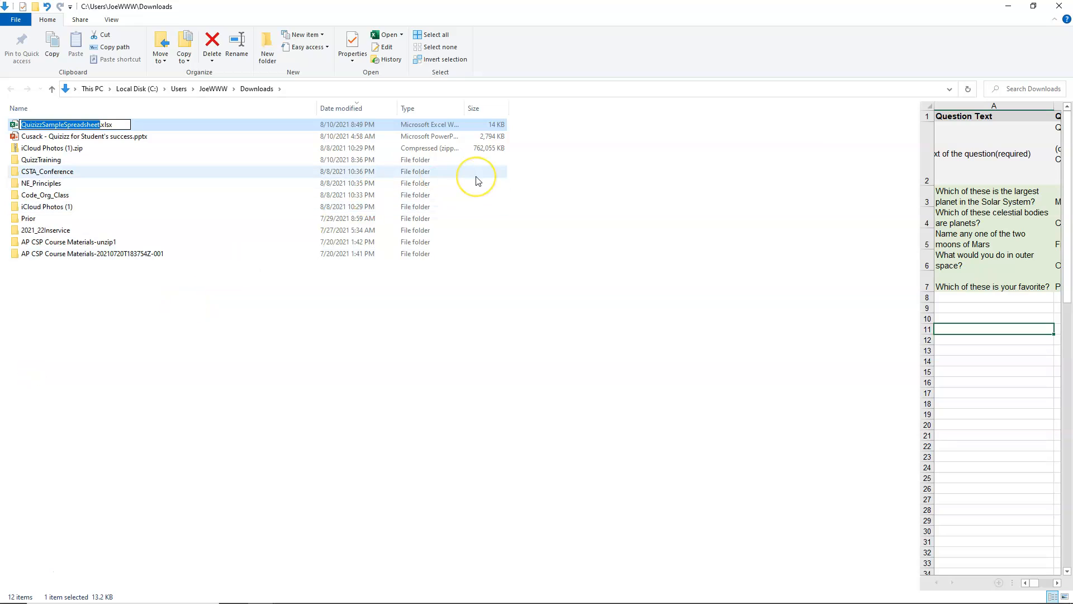
pyautogui.write('Ke')
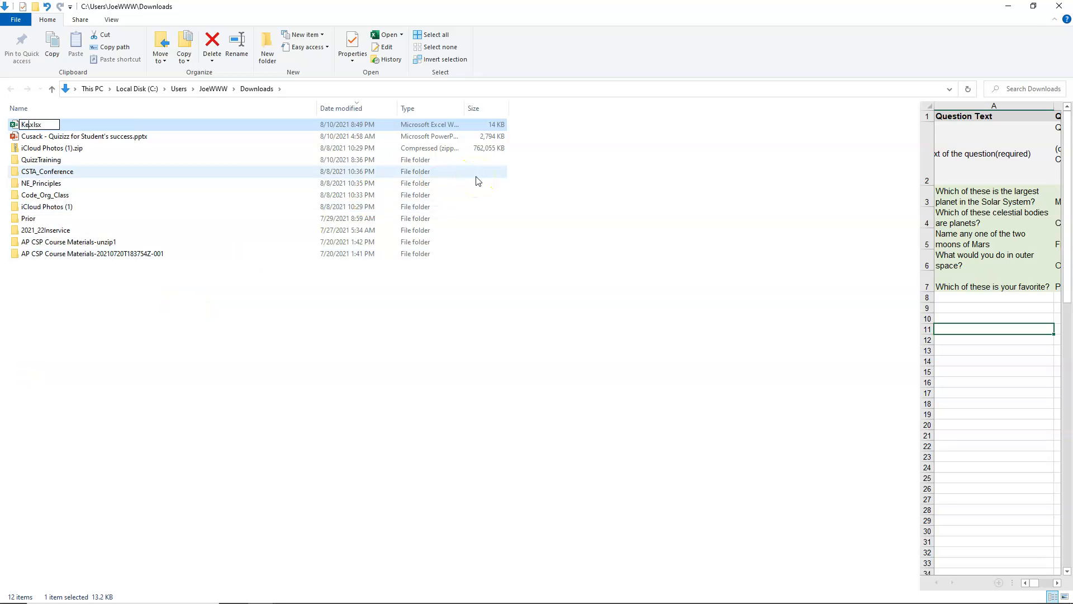
pyautogui.press('BackSpace')
pyautogui.write('leinISD_Info')
pyautogui.moveTo(235, 354); pyautogui.dragTo(91, 127)
pyautogui.click(117, 311)
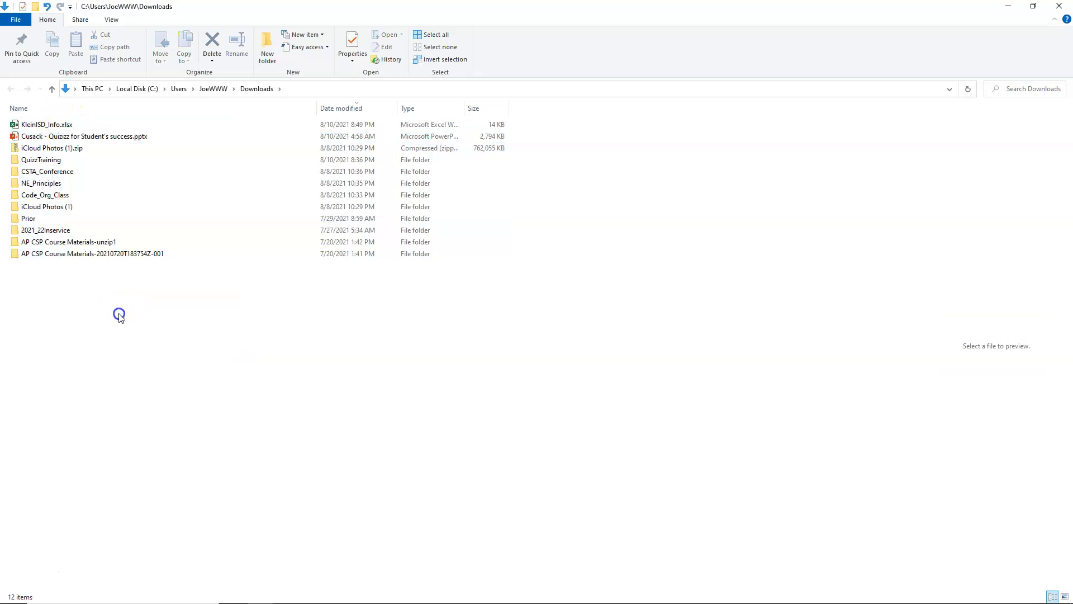
# Step: Open KleinISD_Info.xlsx in Excel and examine the template's column headers and sample question rows
pyautogui.doubleClick(47, 125)
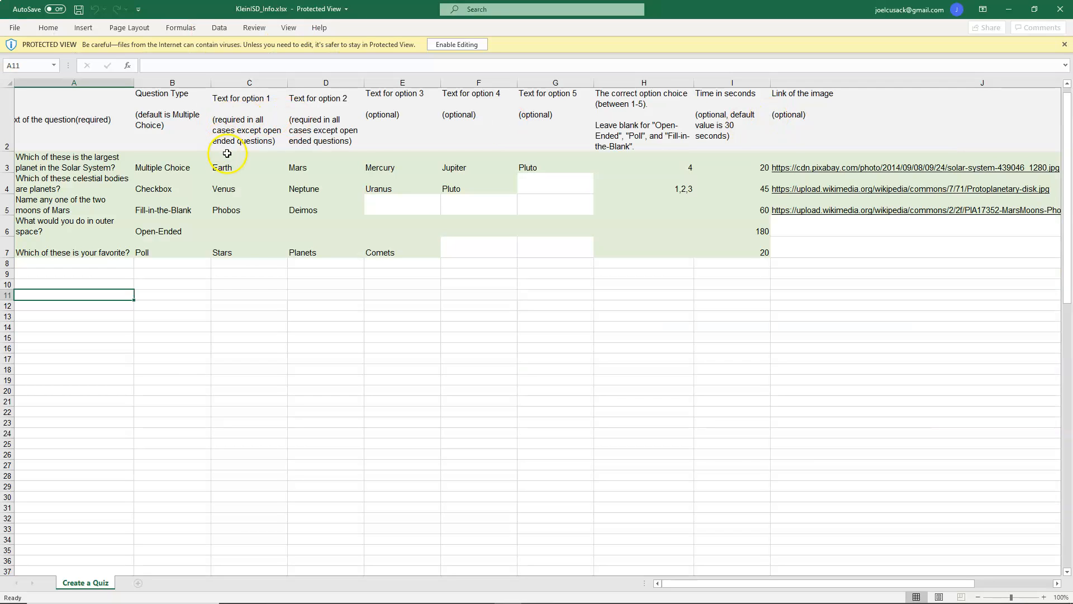
pyautogui.click(84, 124)
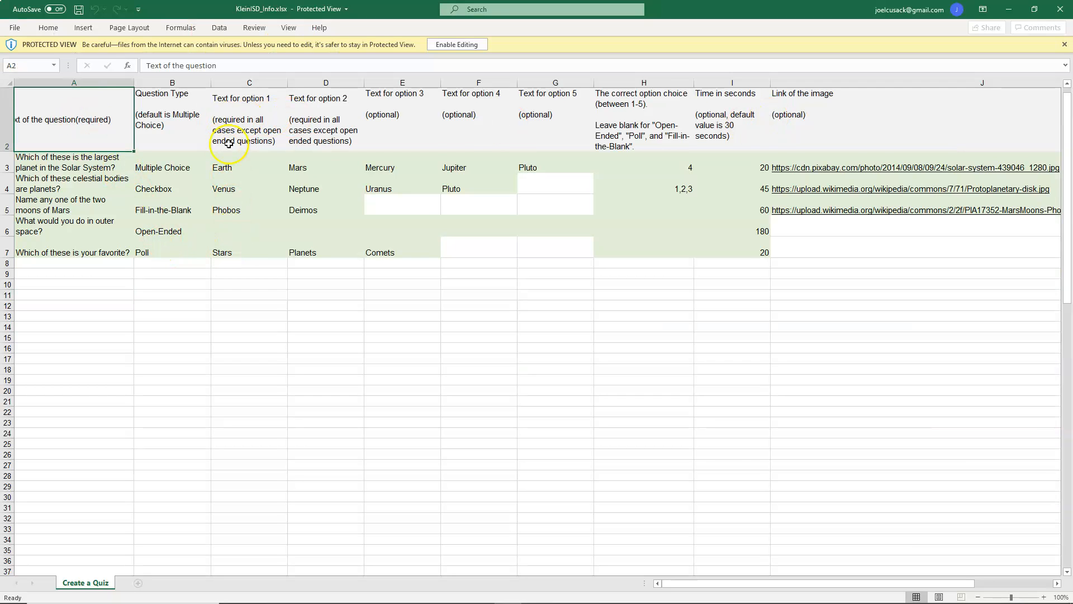
pyautogui.click(827, 124)
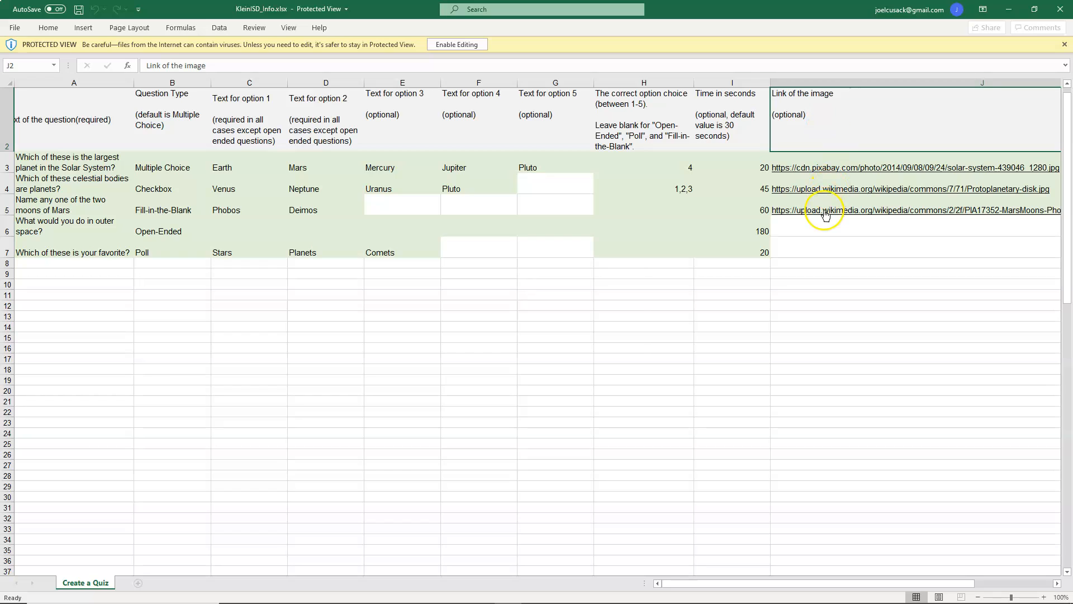
pyautogui.click(825, 215)
pyautogui.click(625, 356)
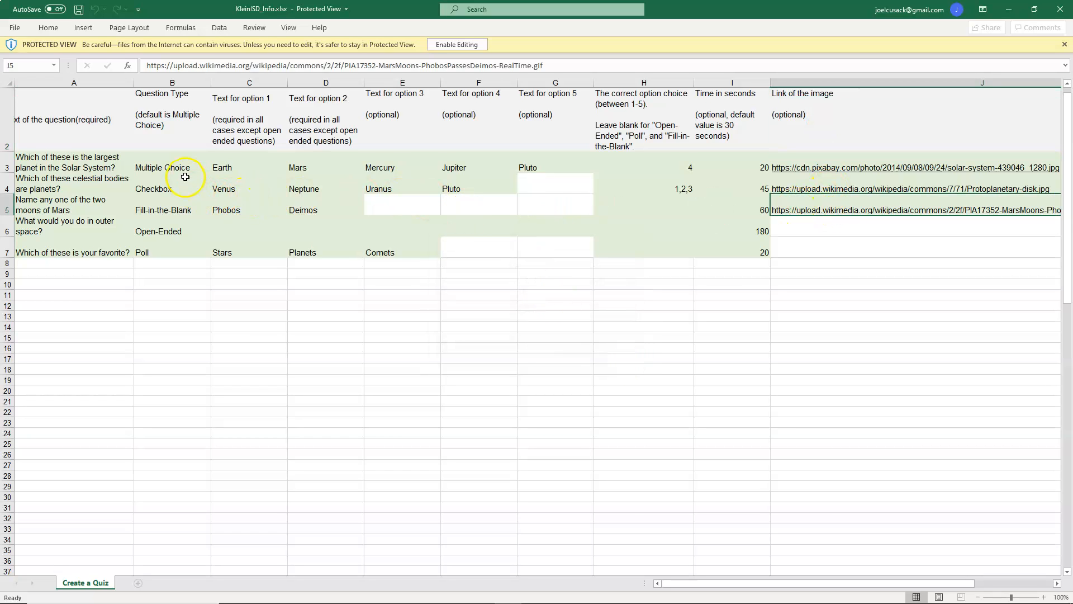
pyautogui.click(182, 168)
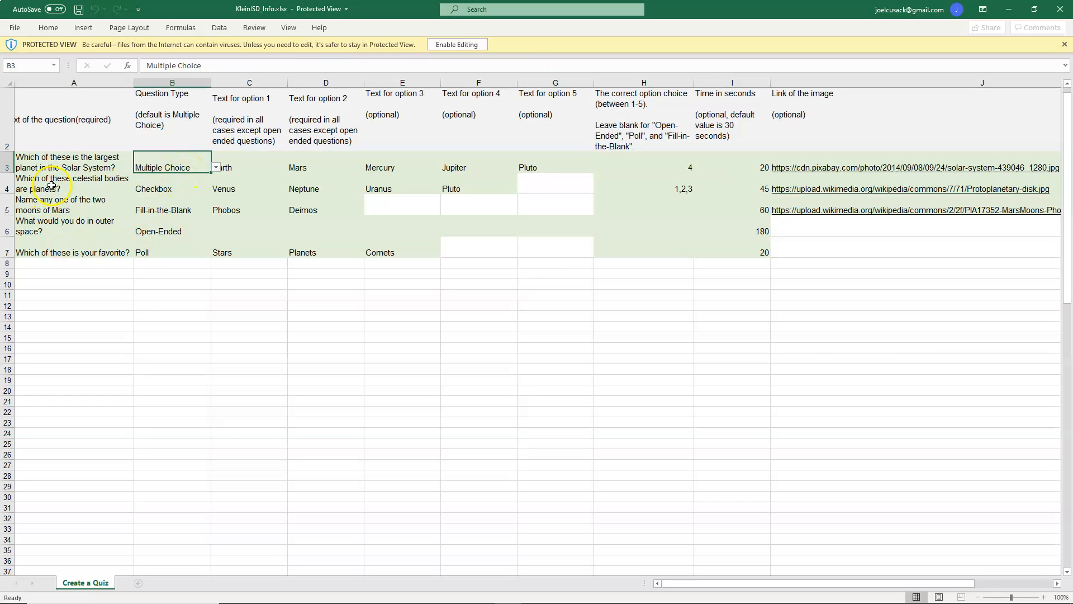
# Step: Try to copy the sample multiple-choice row 3 and paste it into row 8
pyautogui.moveTo(37, 162); pyautogui.dragTo(763, 171)
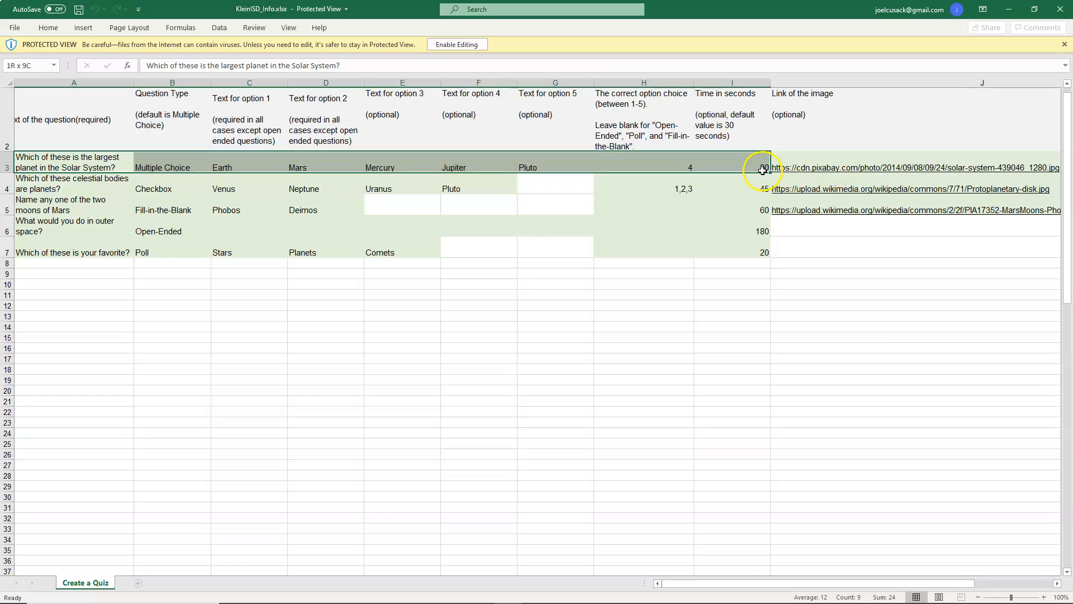
pyautogui.rightClick(745, 165)
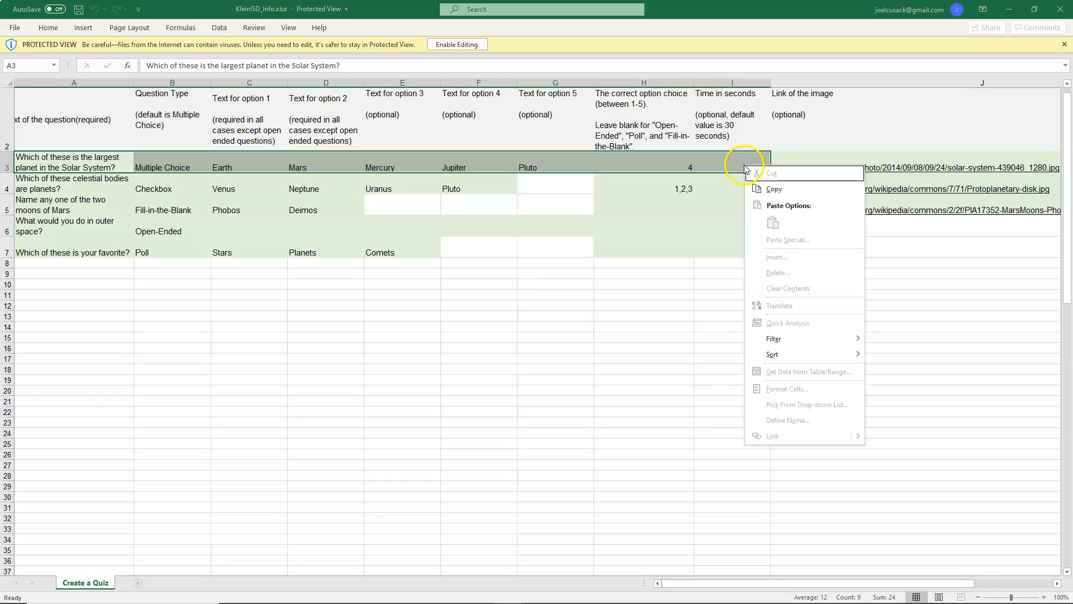
pyautogui.click(775, 189)
pyautogui.click(119, 264)
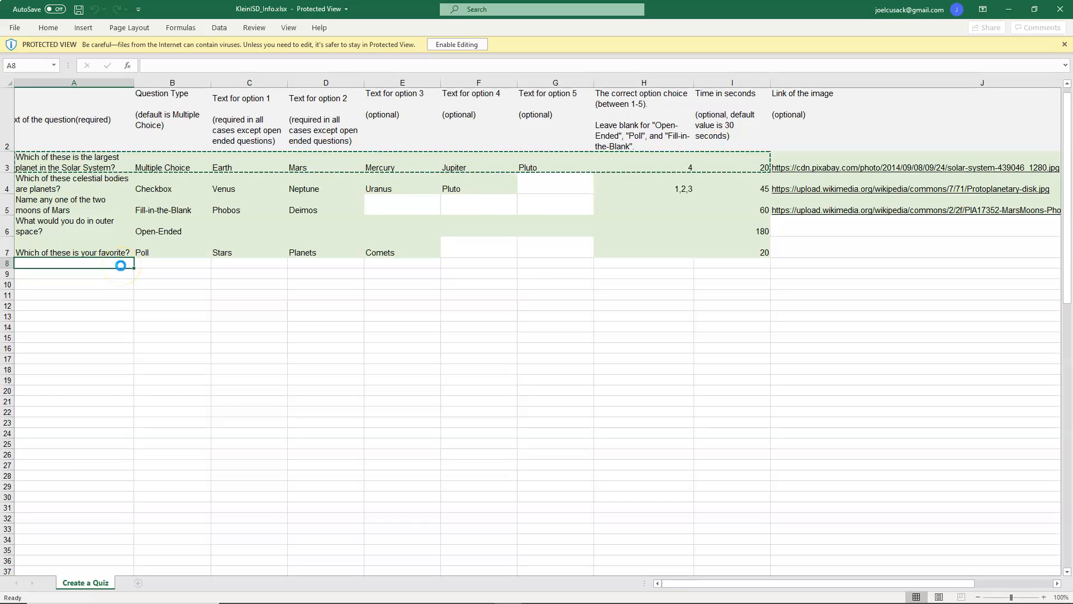
pyautogui.click(122, 262)
pyautogui.rightClick(122, 261)
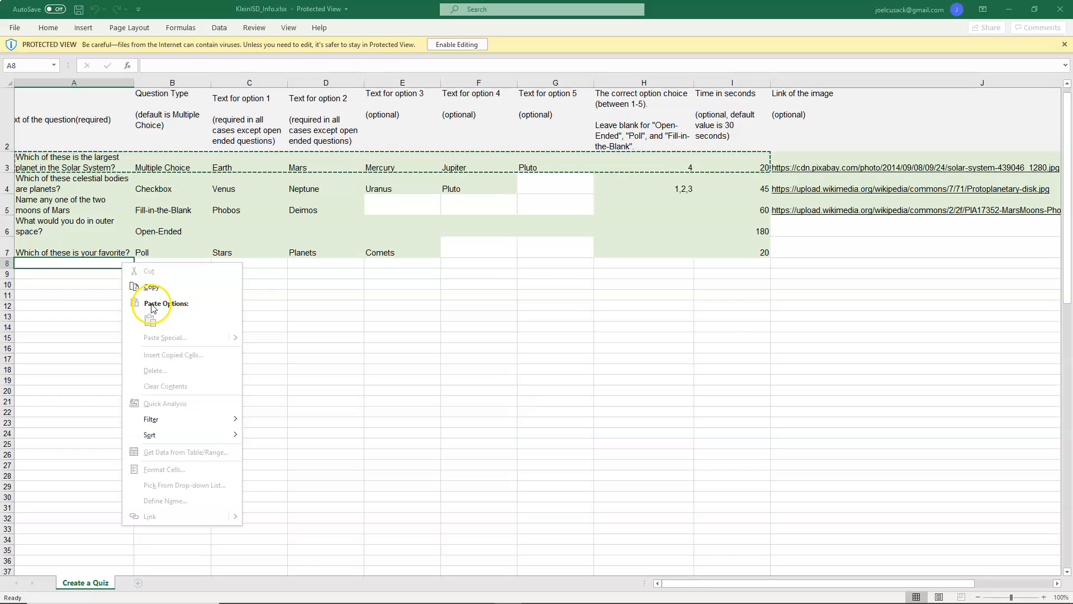
pyautogui.click(287, 322)
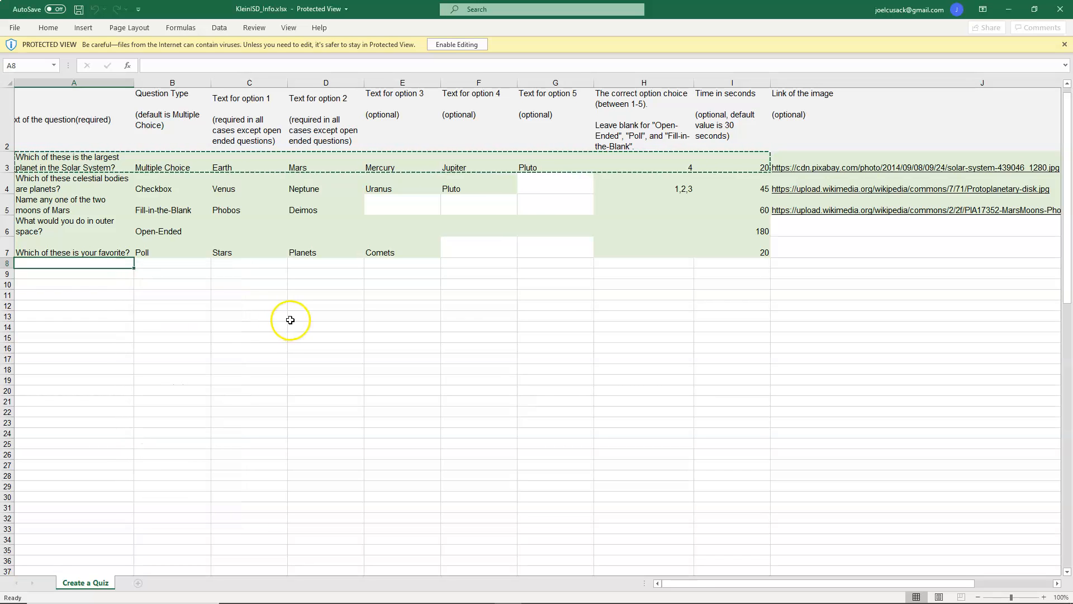
# Step: Try to copy cell A3 and paste it into cell A8
pyautogui.click(86, 167)
pyautogui.rightClick(86, 168)
pyautogui.click(112, 194)
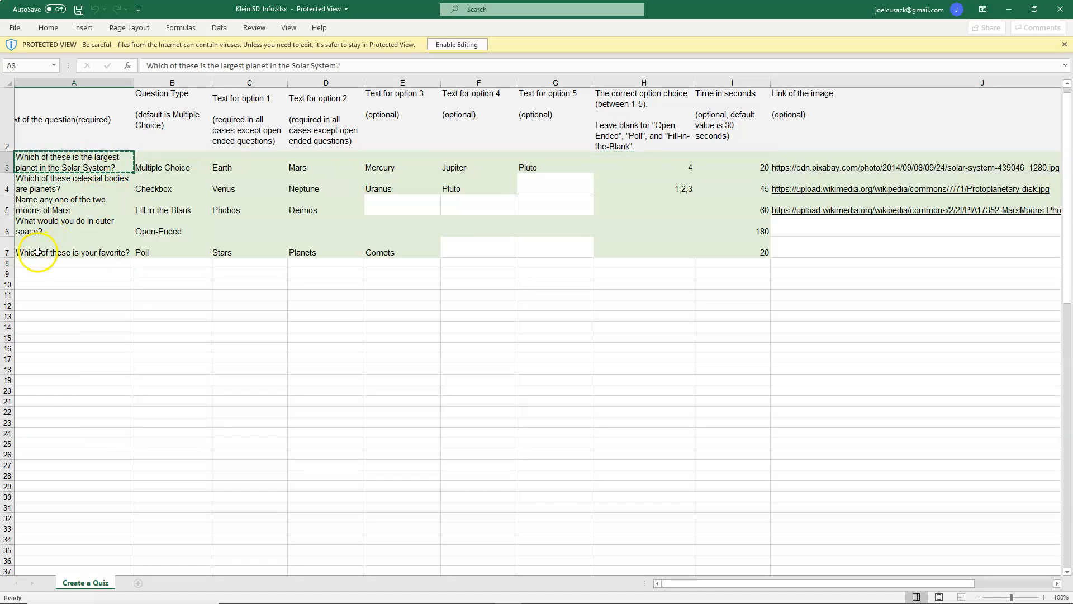
pyautogui.click(37, 263)
pyautogui.rightClick(37, 263)
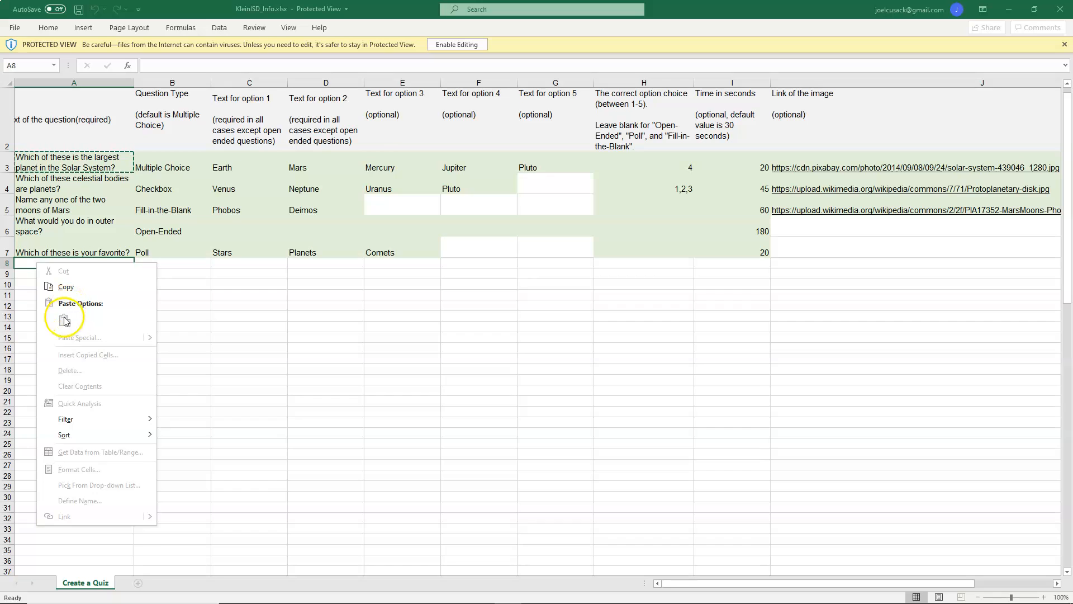
pyautogui.press('Escape')
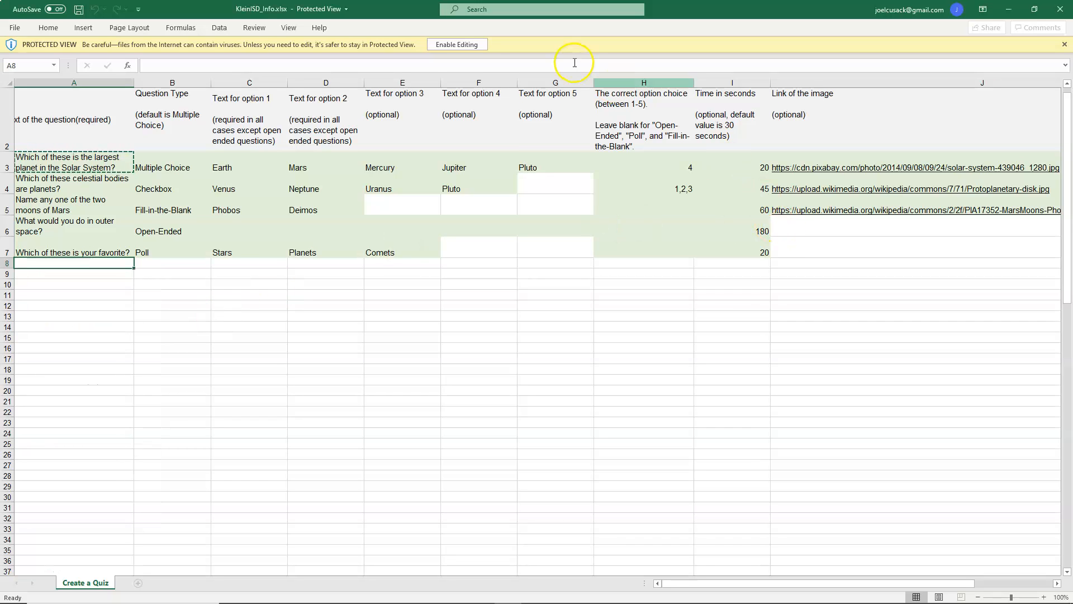
# Step: Enable editing, then copy the sample multiple-choice row 3 into row 8
pyautogui.click(460, 45)
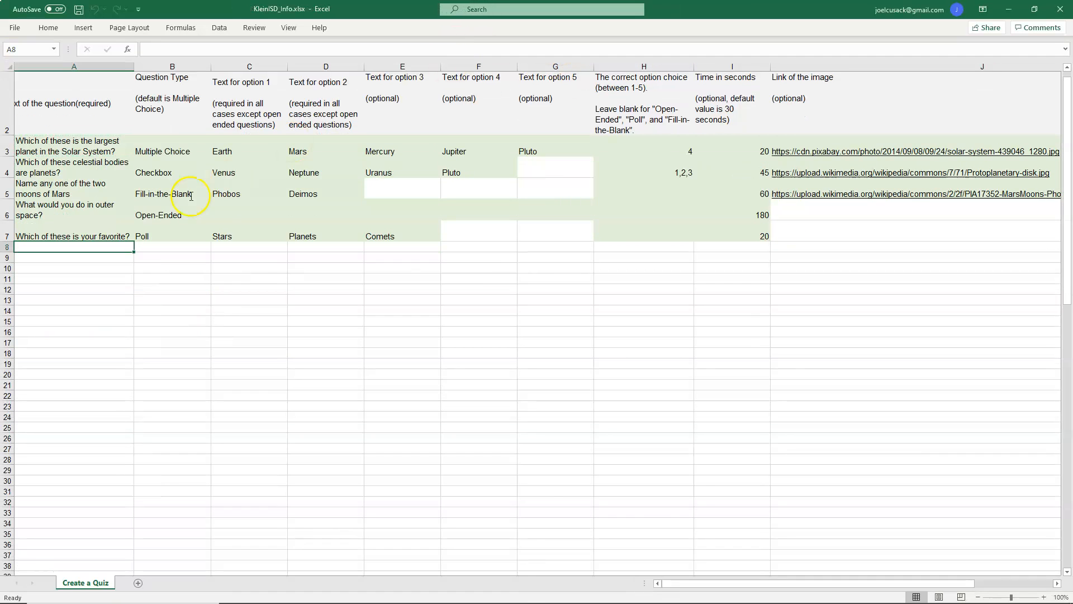
pyautogui.moveTo(49, 149); pyautogui.dragTo(738, 149)
pyautogui.rightClick(695, 148)
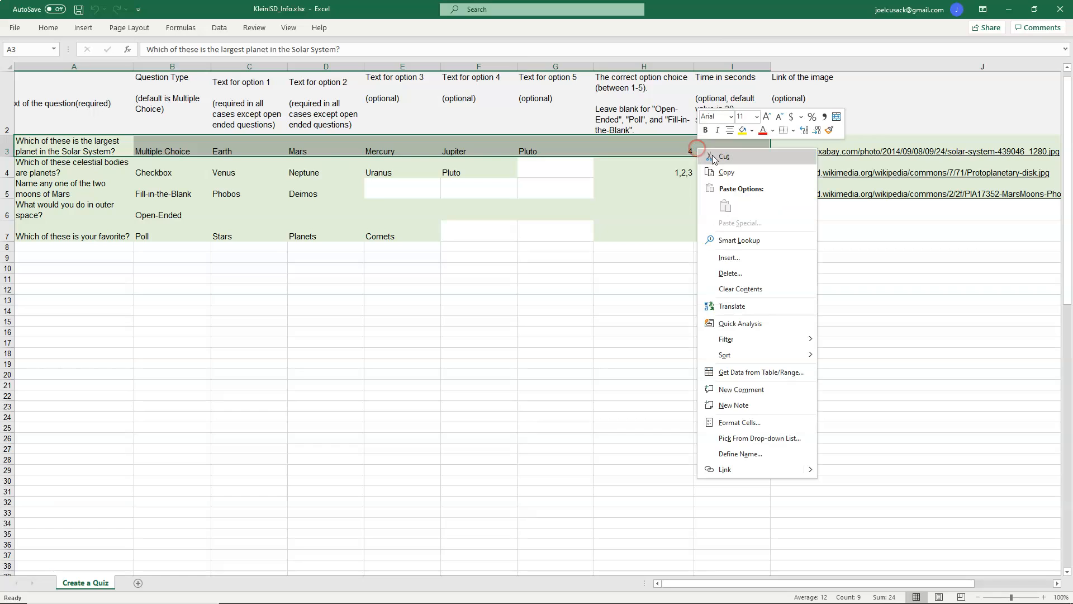
pyautogui.click(726, 172)
pyautogui.click(77, 247)
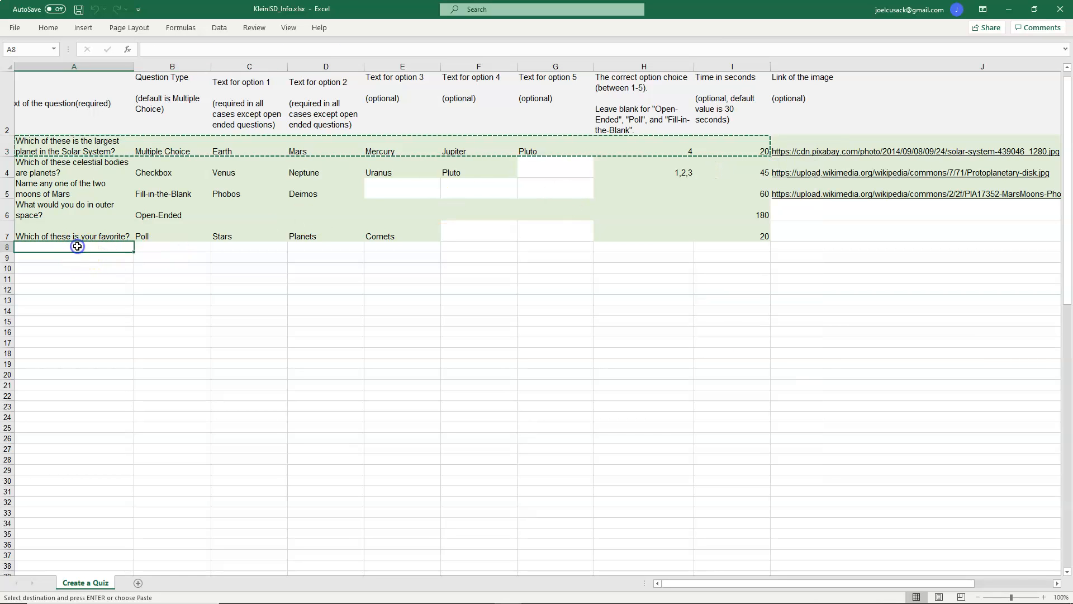
pyautogui.hotkey('ctrl', 'v')
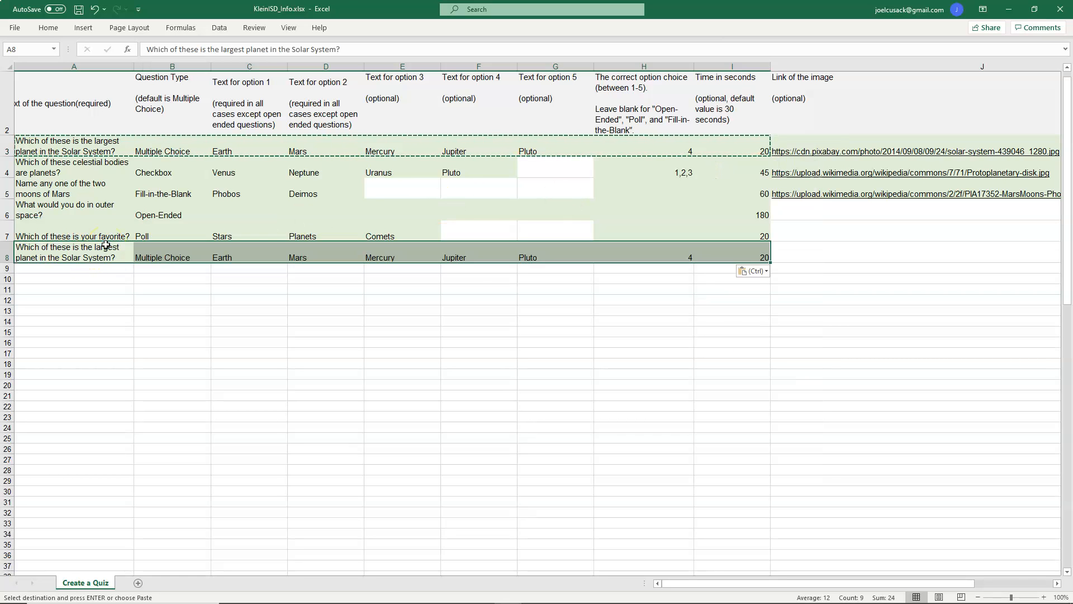
# Step: Replace the question text in row 8 with "Who is the instructor for this class? (Last Name only)"
pyautogui.click(246, 255)
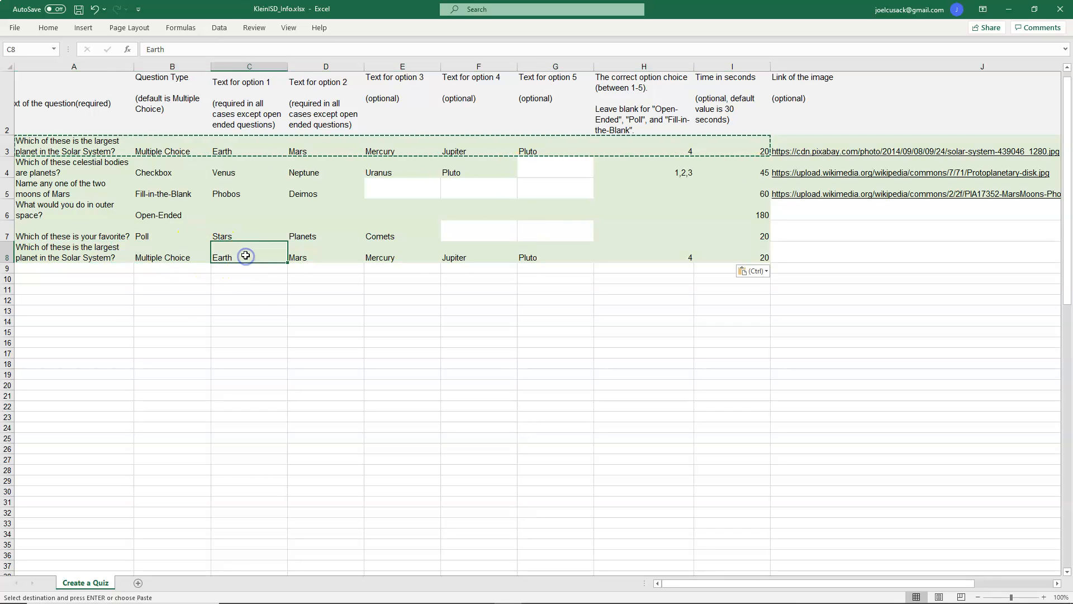
pyautogui.click(84, 253)
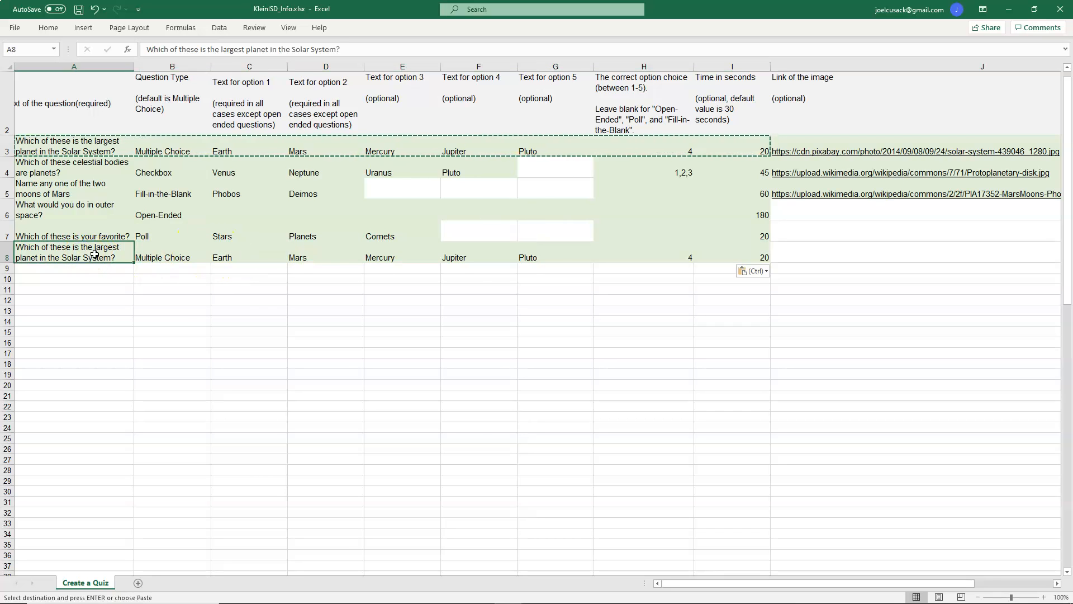
pyautogui.write('Who is the instructor for this class')
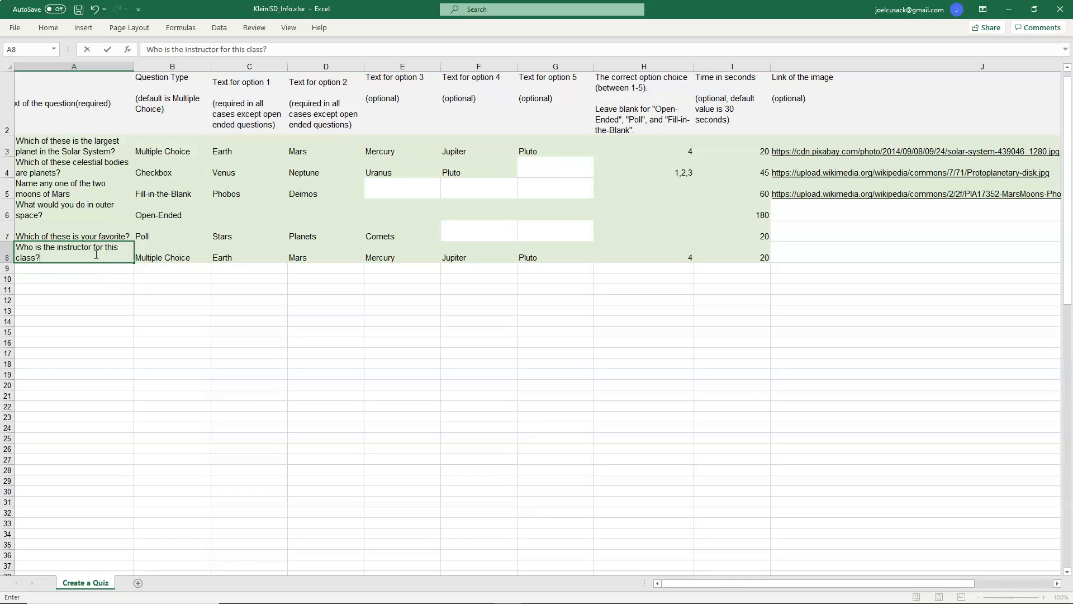
pyautogui.write('? (Last Name onl')
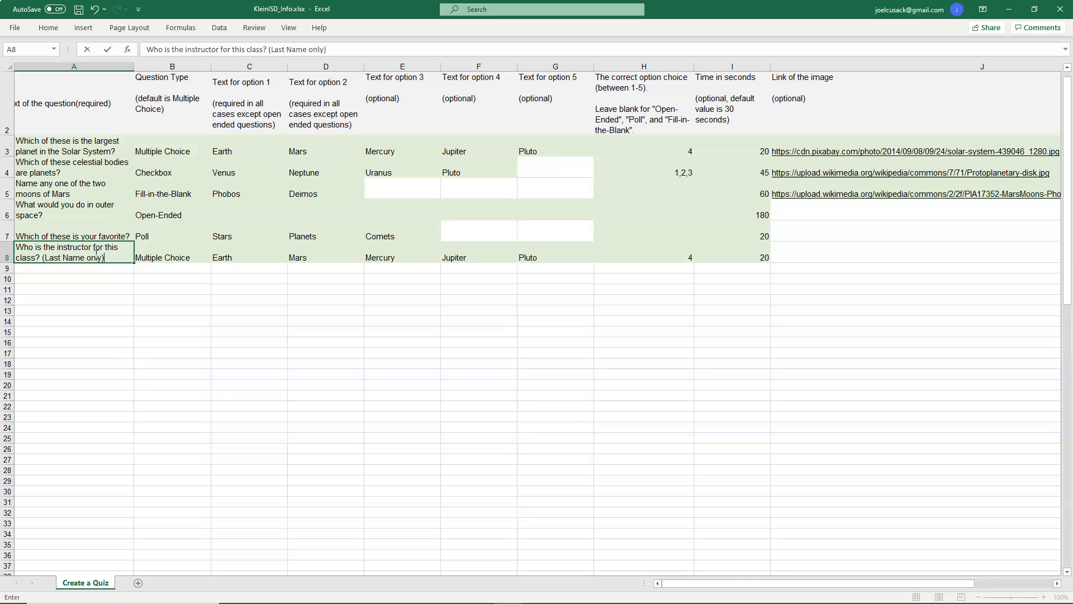
pyautogui.write('y)')
# Step: Enter Cusack, Smith and Jones as answer options 1 to 3 for the row 8 question
pyautogui.press('Tab')
pyautogui.press('Tab')
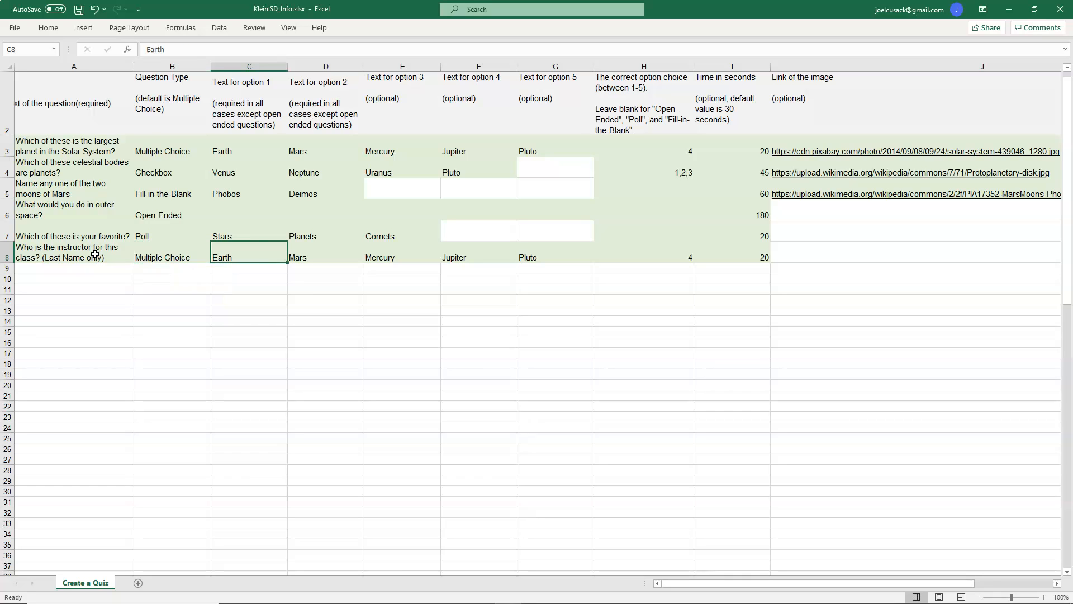
pyautogui.write('Cusack')
pyautogui.press('Tab')
pyautogui.write('Snm')
pyautogui.write('th')
pyautogui.press('Tab')
pyautogui.write('Jones')
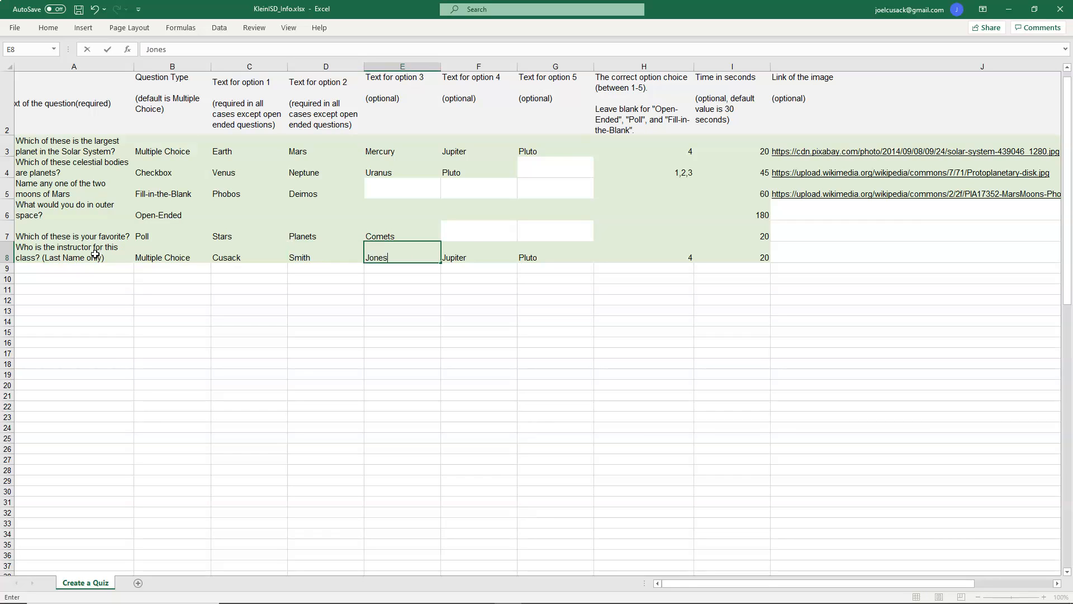
# Step: Enter Kirk and Davis as options 4 and 5 in row 8 and set the correct option to 1
pyautogui.press('Tab')
pyautogui.write('K')
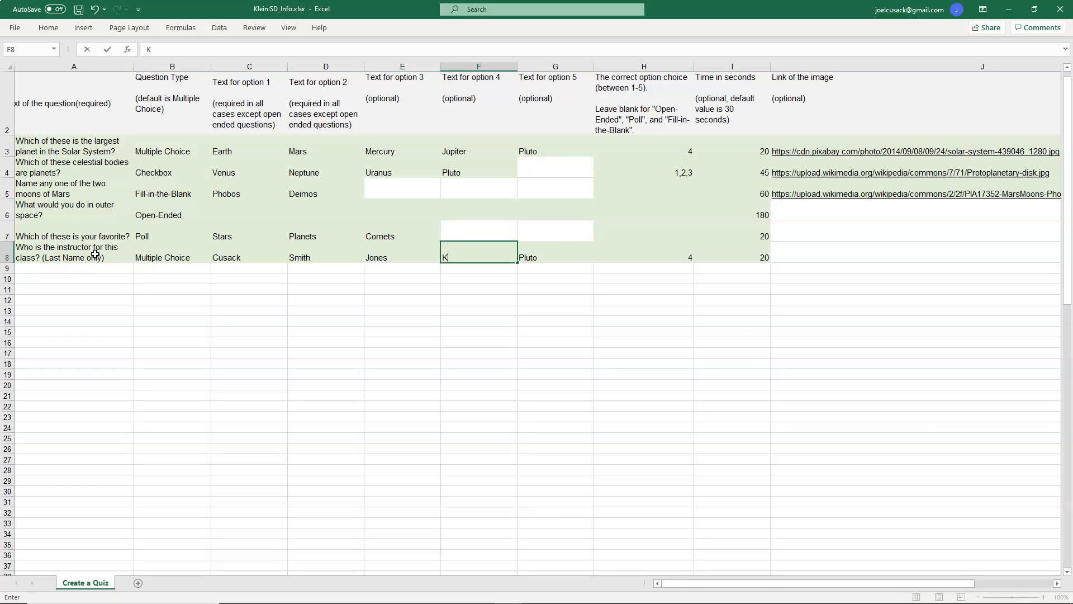
pyautogui.press('Tab')
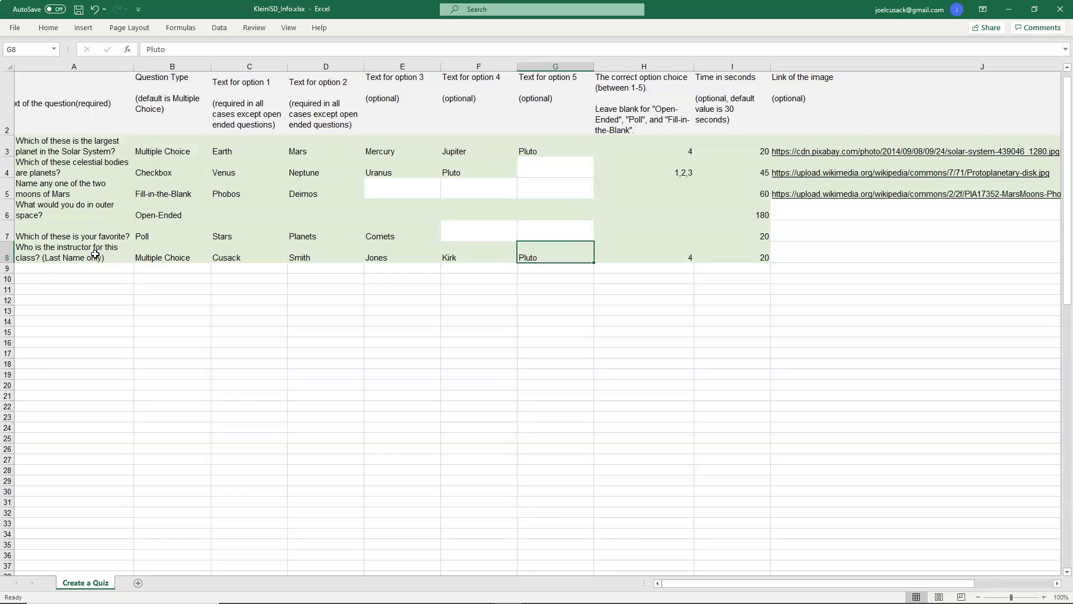
pyautogui.write('Davis')
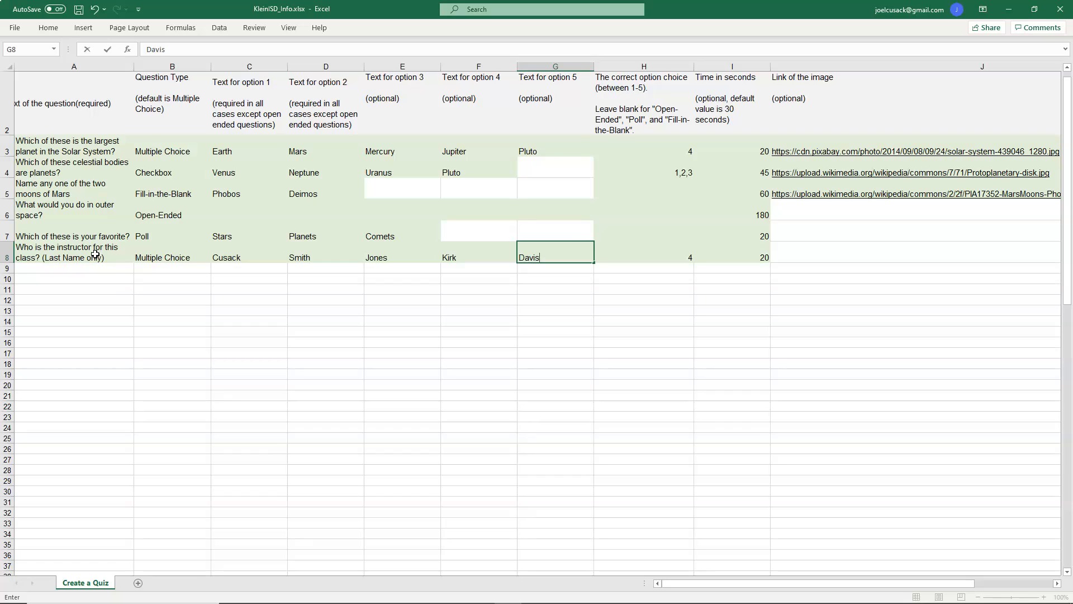
pyautogui.press('Tab')
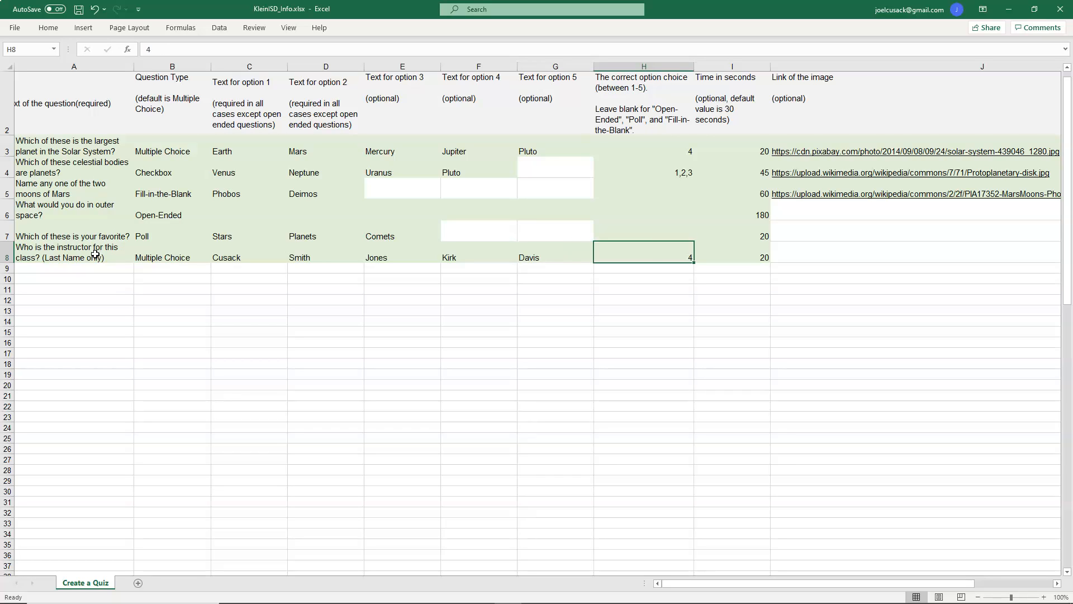
pyautogui.write('1')
pyautogui.press('Tab')
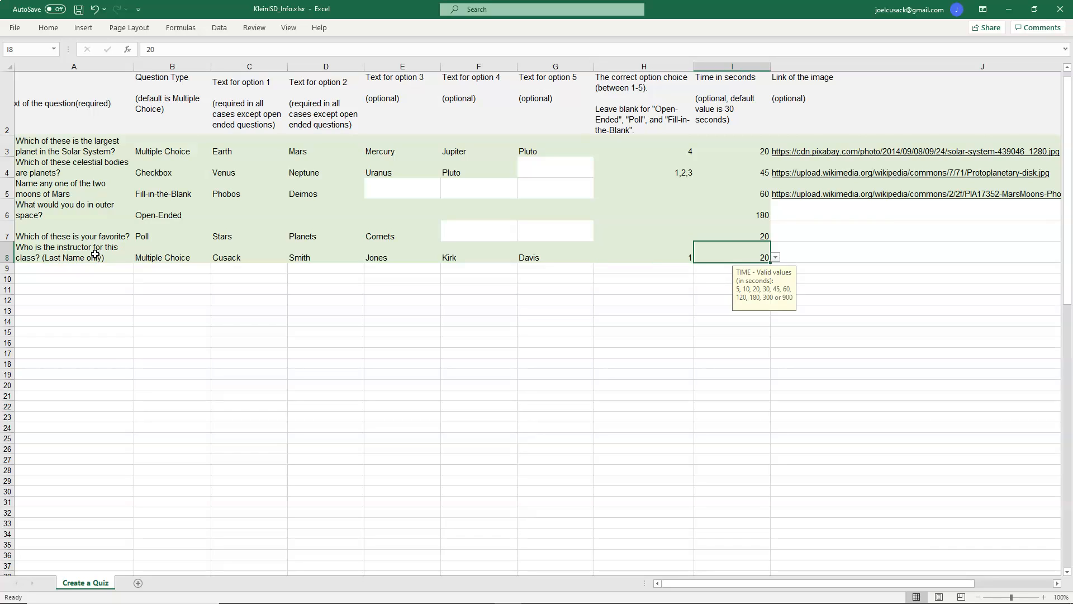
# Step: Try to set the row 8 time to 30 seconds, cancelling the entry
pyautogui.write('30')
pyautogui.press('Return')
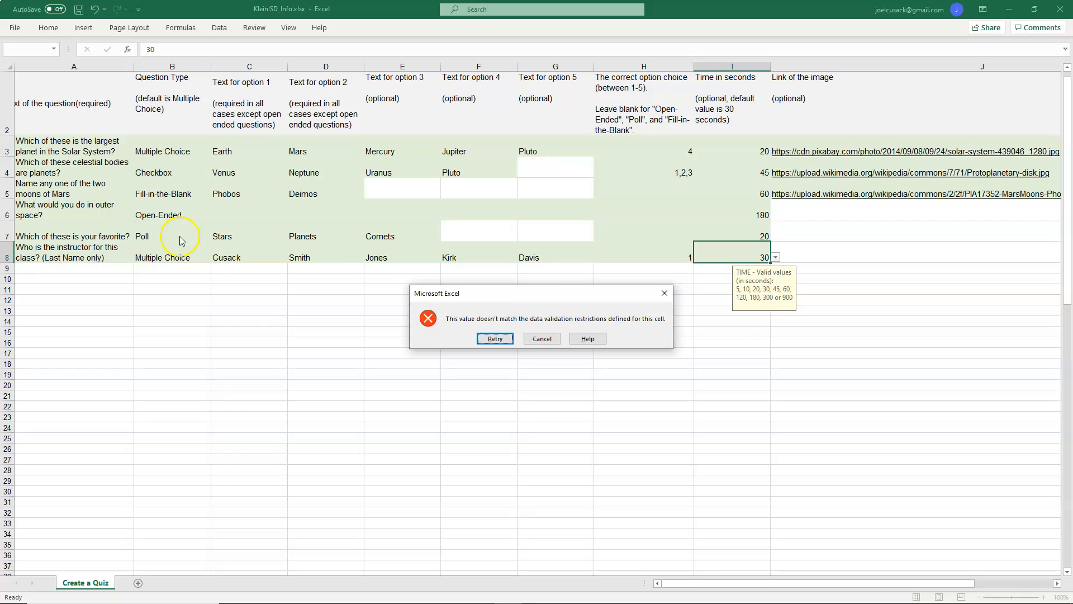
pyautogui.click(543, 339)
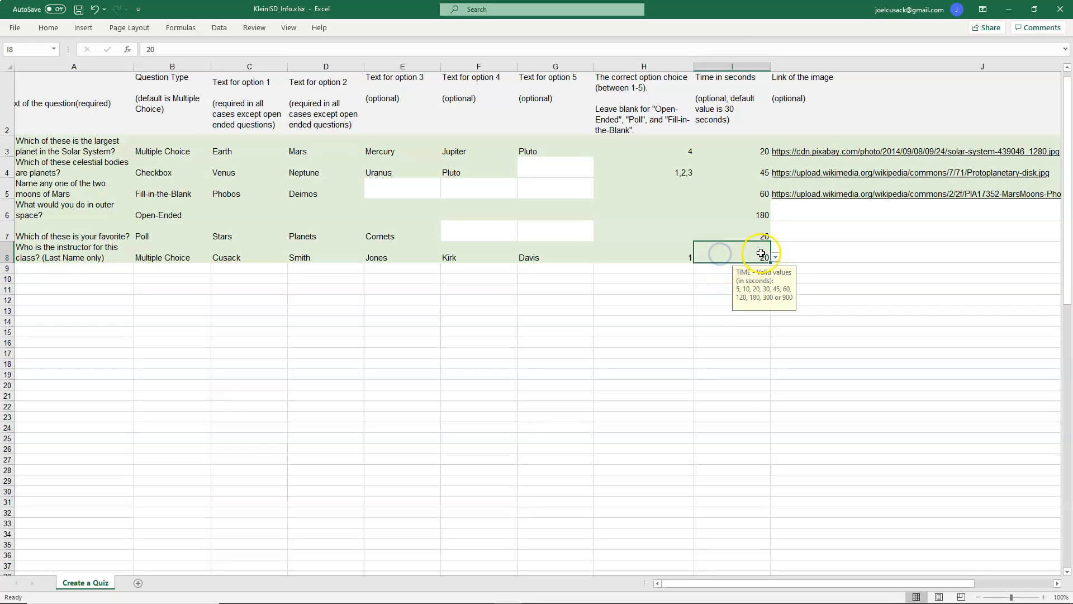
# Step: Copy the completed row 8 question (columns A to I) into row 9
pyautogui.click(78, 267)
pyautogui.moveTo(67, 255); pyautogui.dragTo(749, 257)
pyautogui.rightClick(705, 252)
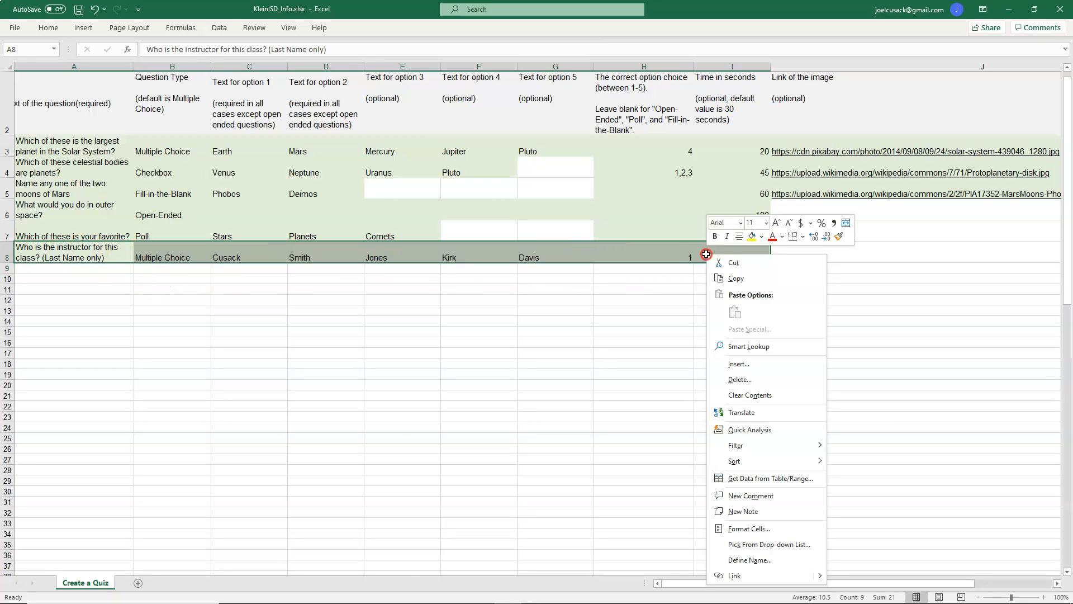
pyautogui.click(745, 280)
pyautogui.click(95, 269)
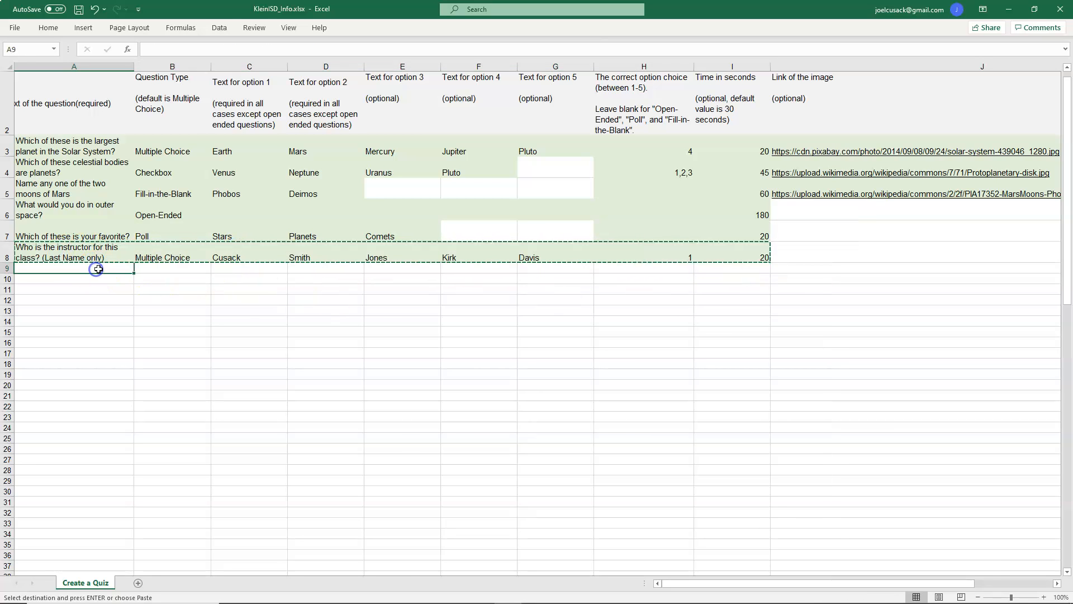
pyautogui.hotkey('ctrl', 'v')
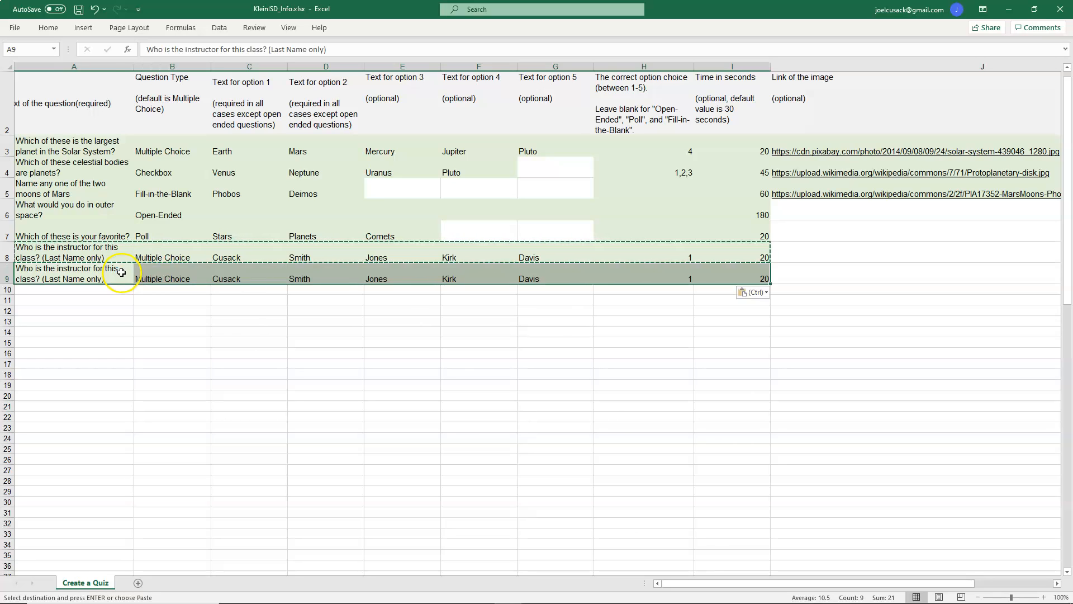
# Step: Replace the question in row 9 with "What school district do you work for? (One word)"
pyautogui.click(115, 273)
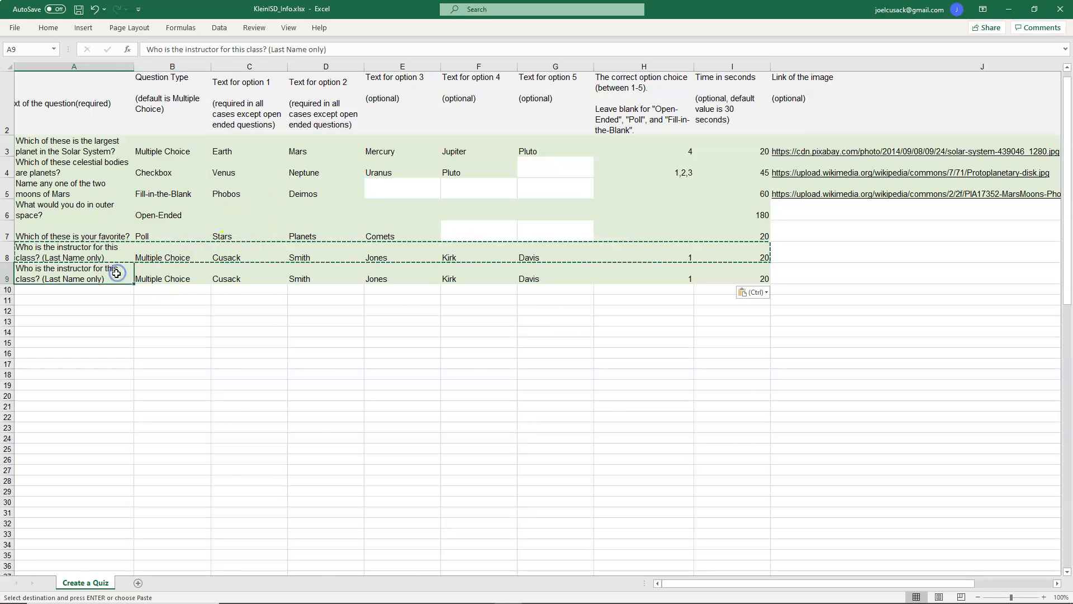
pyautogui.write('what')
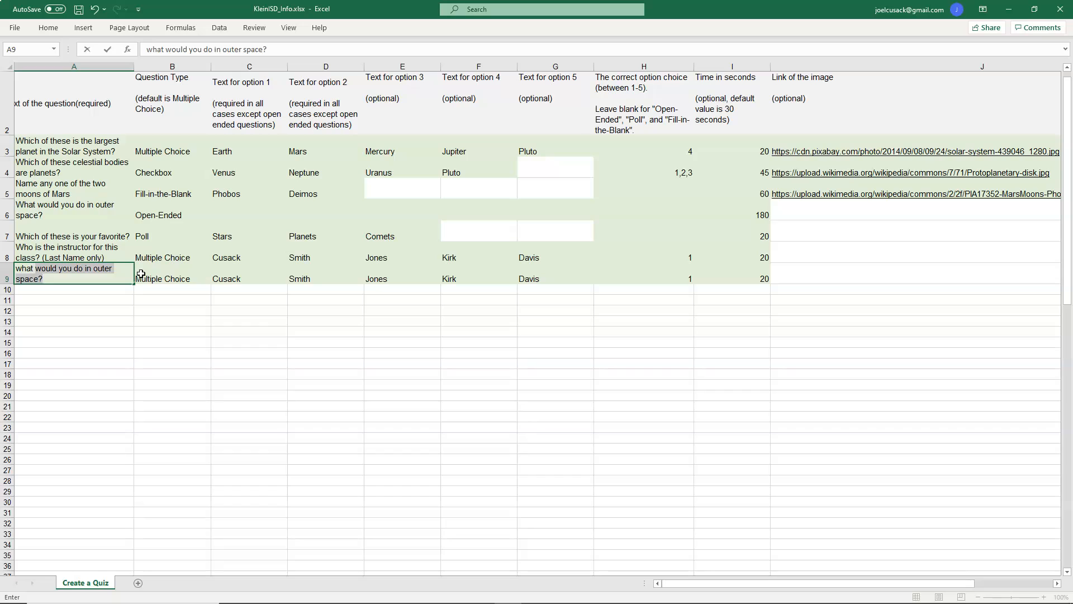
pyautogui.press('BackSpace')
pyautogui.press('BackSpace')
pyautogui.press('BackSpace')
pyautogui.write('hat school district')
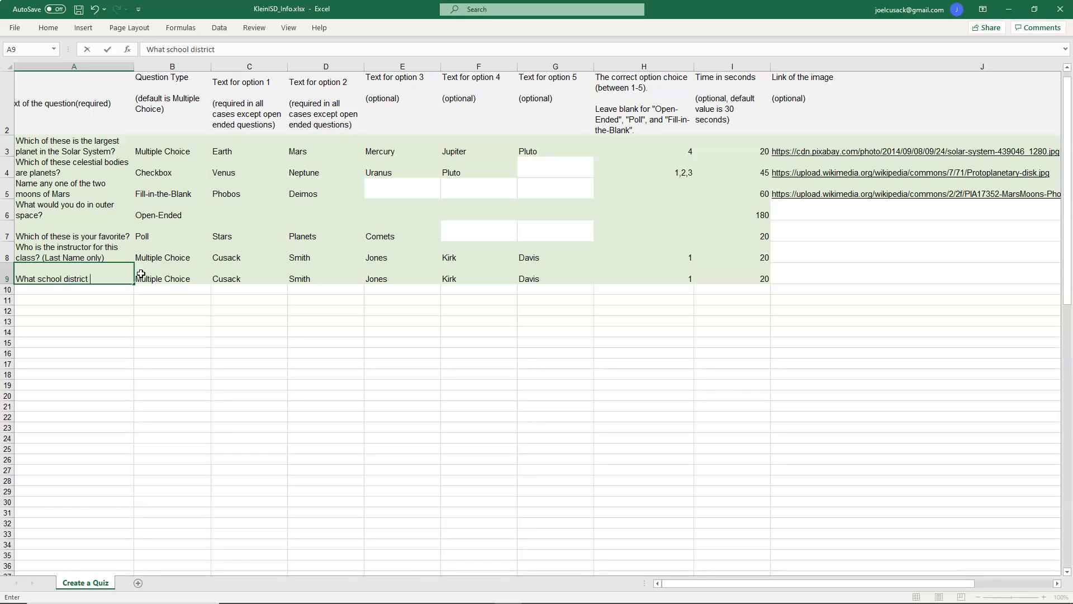
pyautogui.write('for? (One word')
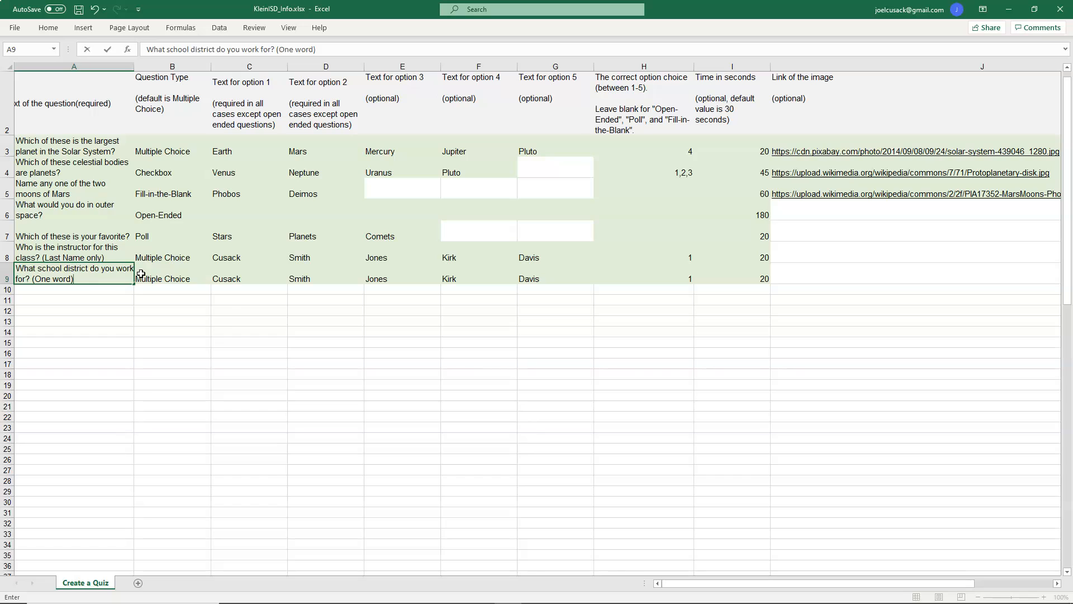
# Step: Set row 9's first two answer options to Klein and Spring
pyautogui.click(141, 274)
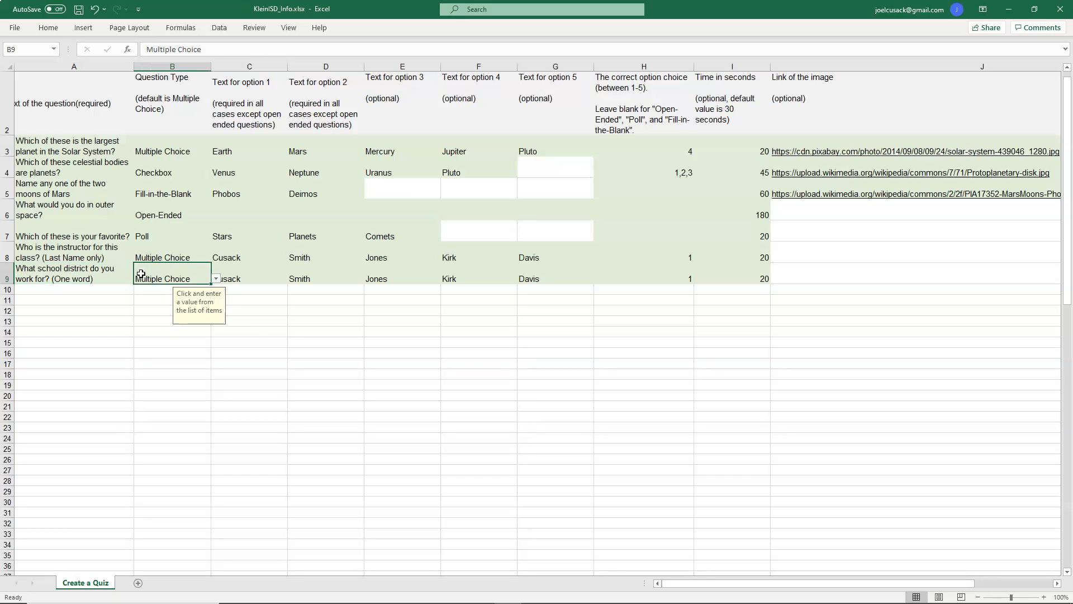
pyautogui.press('Tab')
pyautogui.write('K')
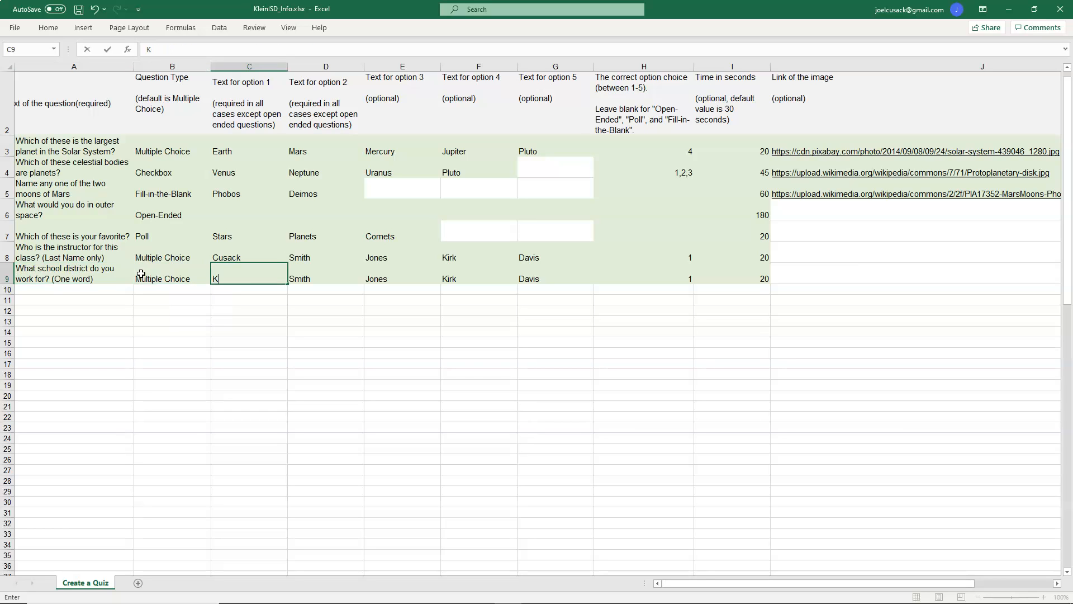
pyautogui.press('Tab')
pyautogui.write('Sprint')
pyautogui.press('Tab')
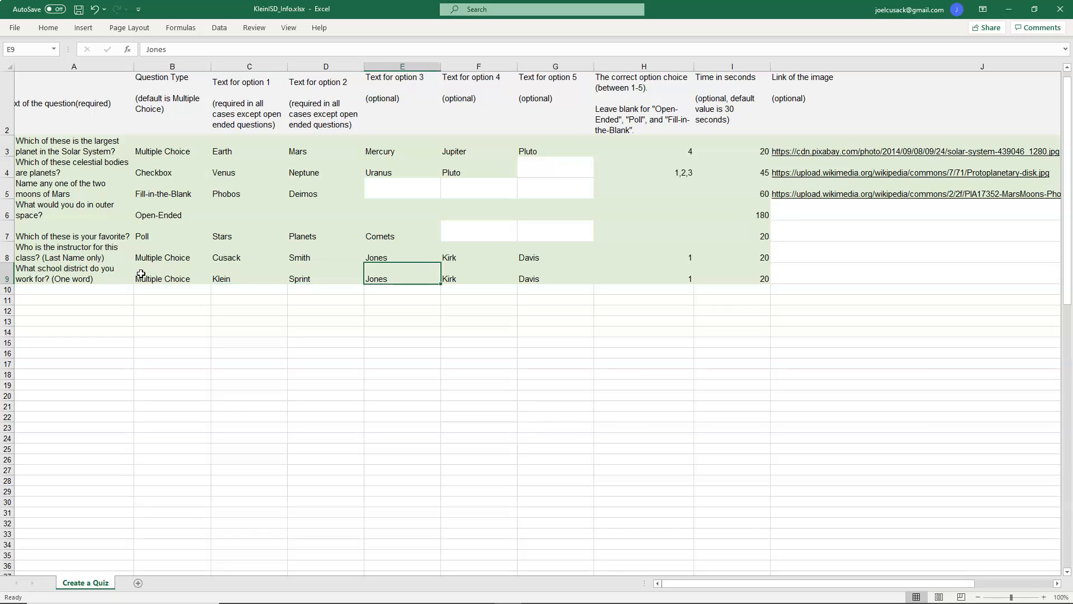
pyautogui.hotkey('shift', 'Tab')
pyautogui.write('s')
pyautogui.press('BackSpace')
pyautogui.press('BackSpace')
pyautogui.write('Sp')
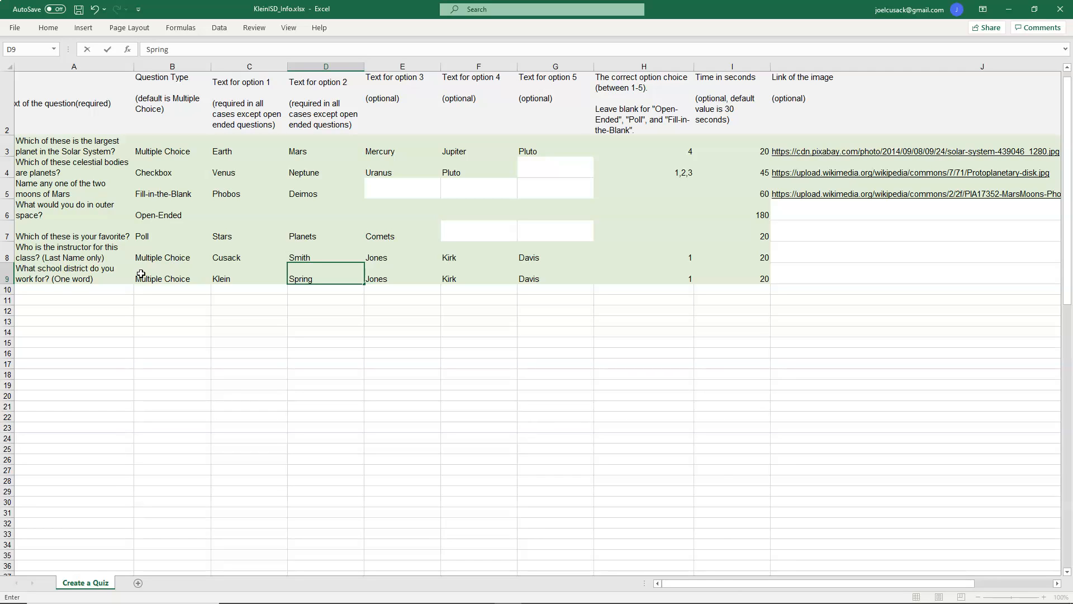
# Step: Set row 9's options 3 to 5 to Conroe, Aldine and Houston
pyautogui.press('Tab')
pyautogui.write('Con')
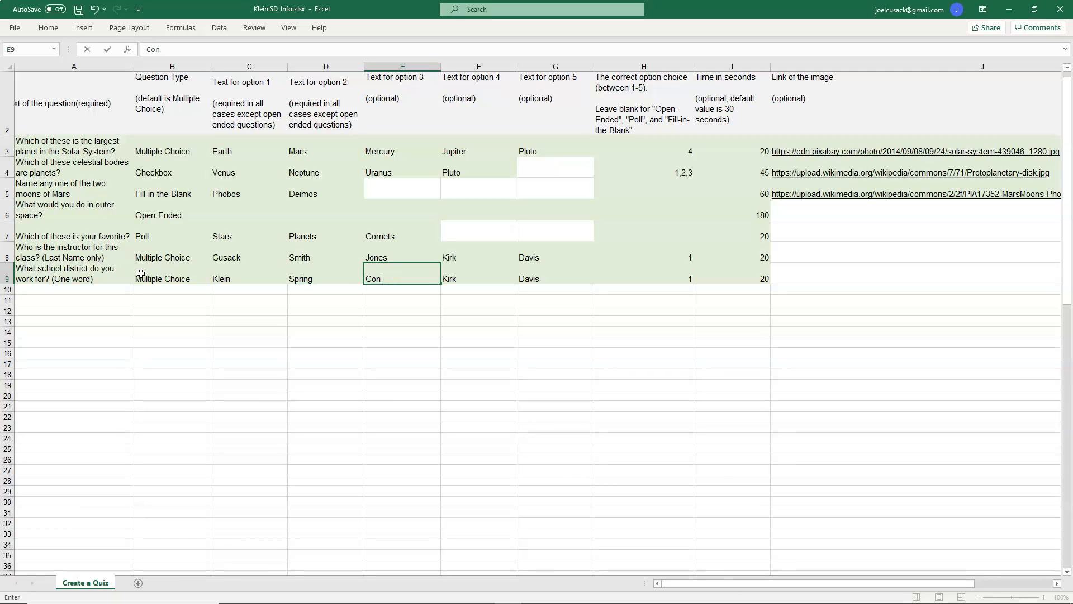
pyautogui.press('Tab')
pyautogui.write('Ad')
pyautogui.press('BackSpace')
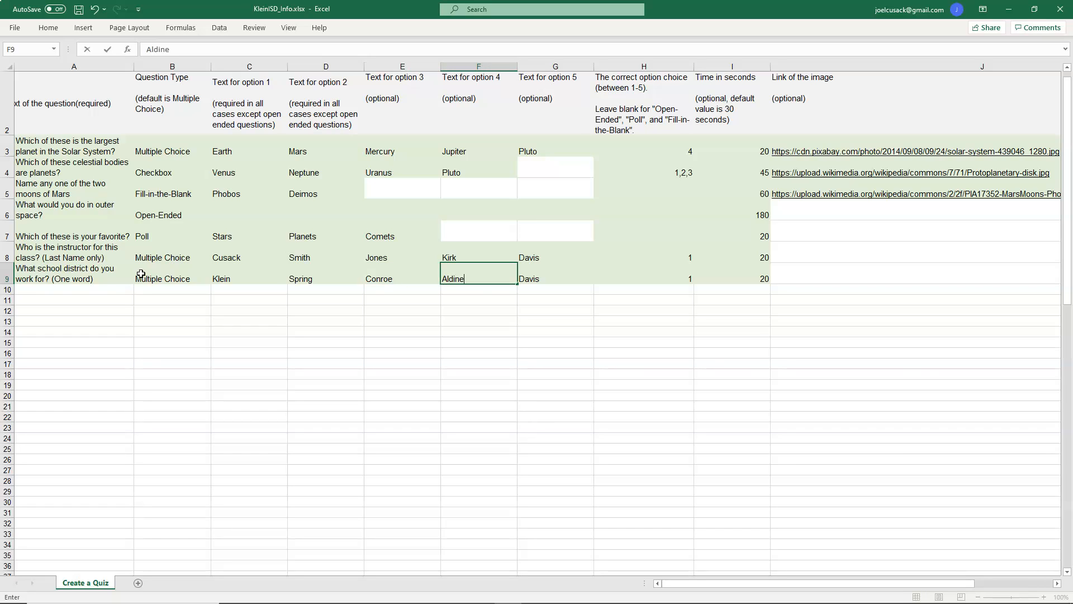
pyautogui.press('Tab')
pyautogui.write('H')
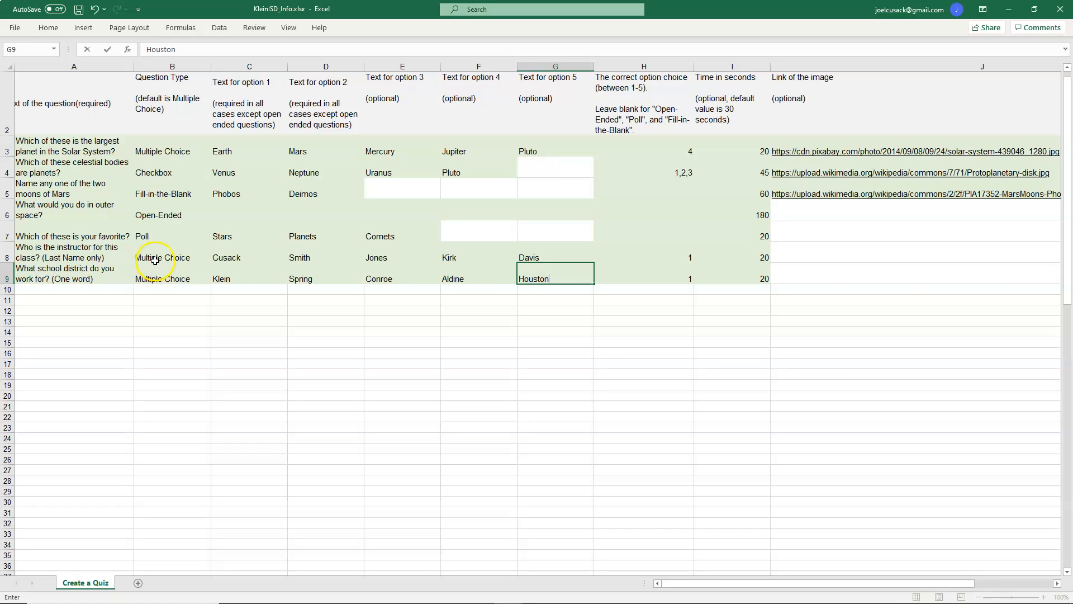
pyautogui.click(659, 275)
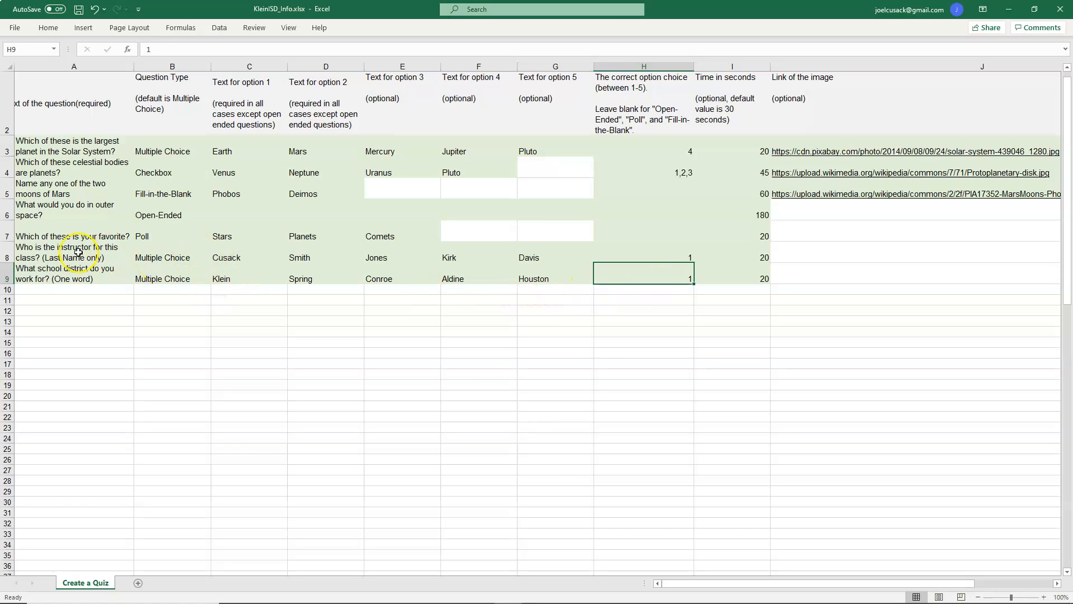
# Step: Copy rows 8 and 9 and paste them into rows 10 and 11
pyautogui.moveTo(35, 256); pyautogui.dragTo(729, 278)
pyautogui.rightClick(729, 279)
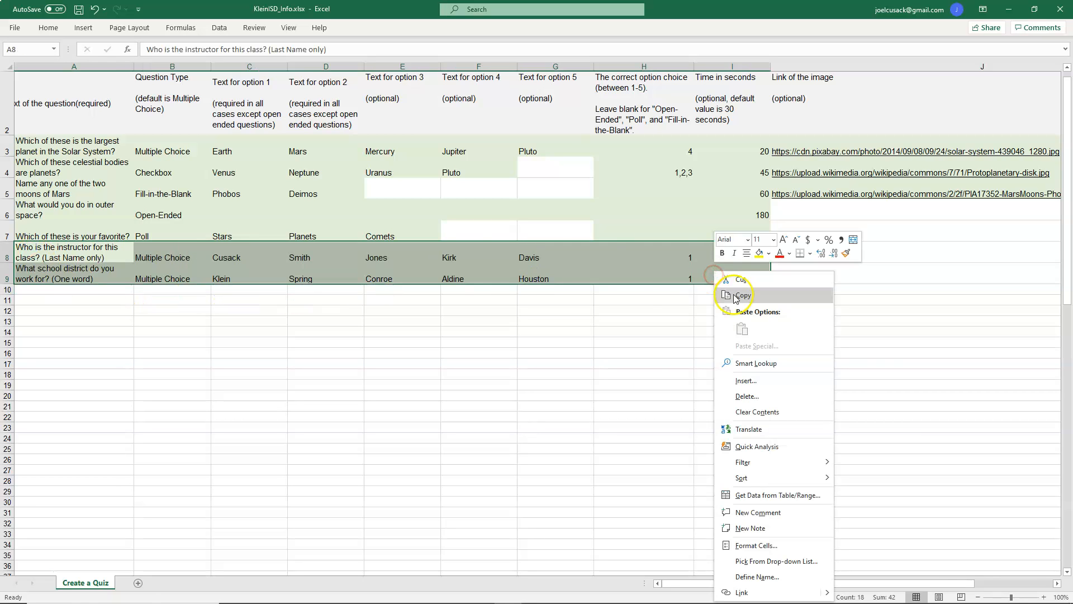
pyautogui.click(734, 293)
pyautogui.click(32, 291)
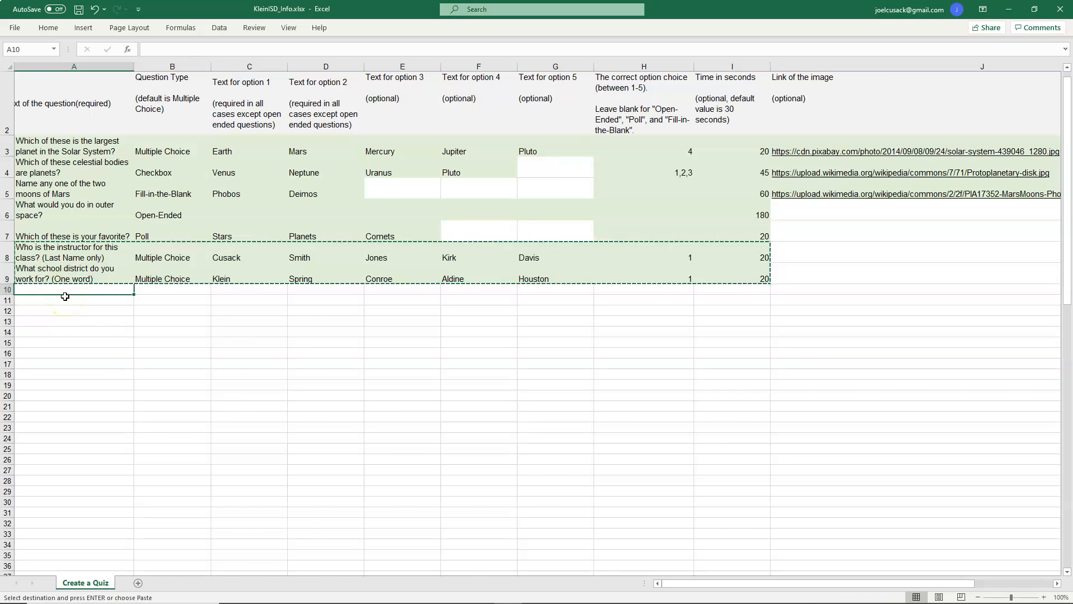
pyautogui.press('Return')
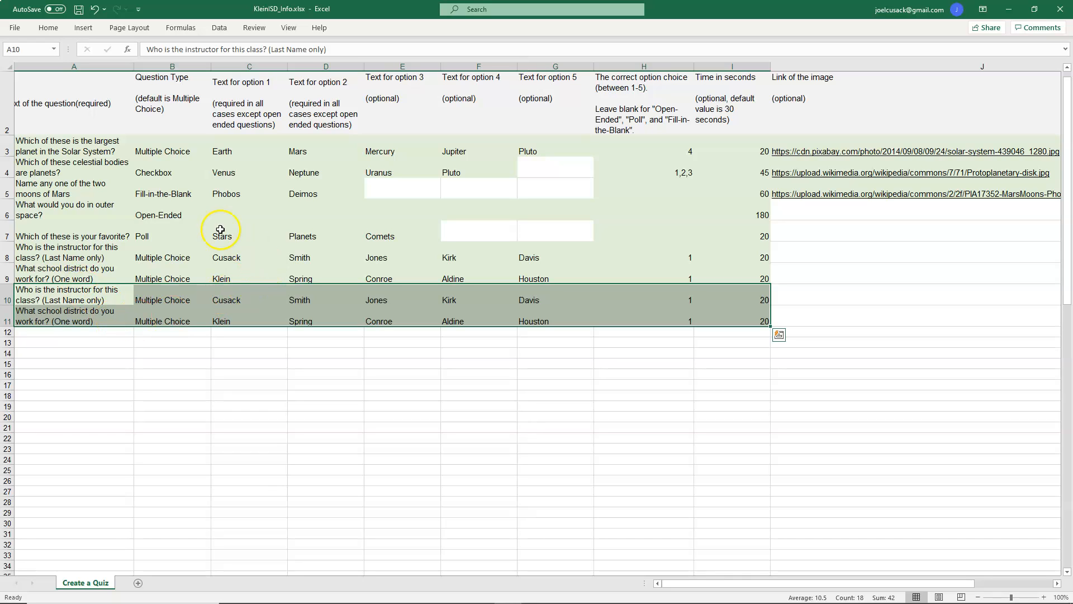
# Step: Copy the Fill-in-the-Blank question type from row 5 into the question type of row 10
pyautogui.click(154, 293)
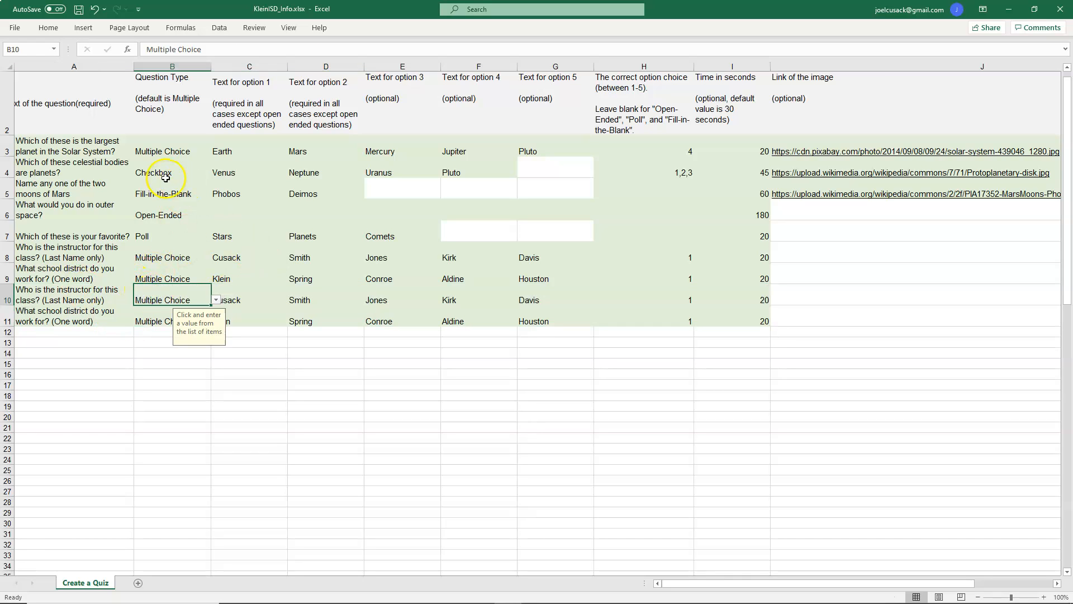
pyautogui.click(169, 192)
pyautogui.rightClick(174, 194)
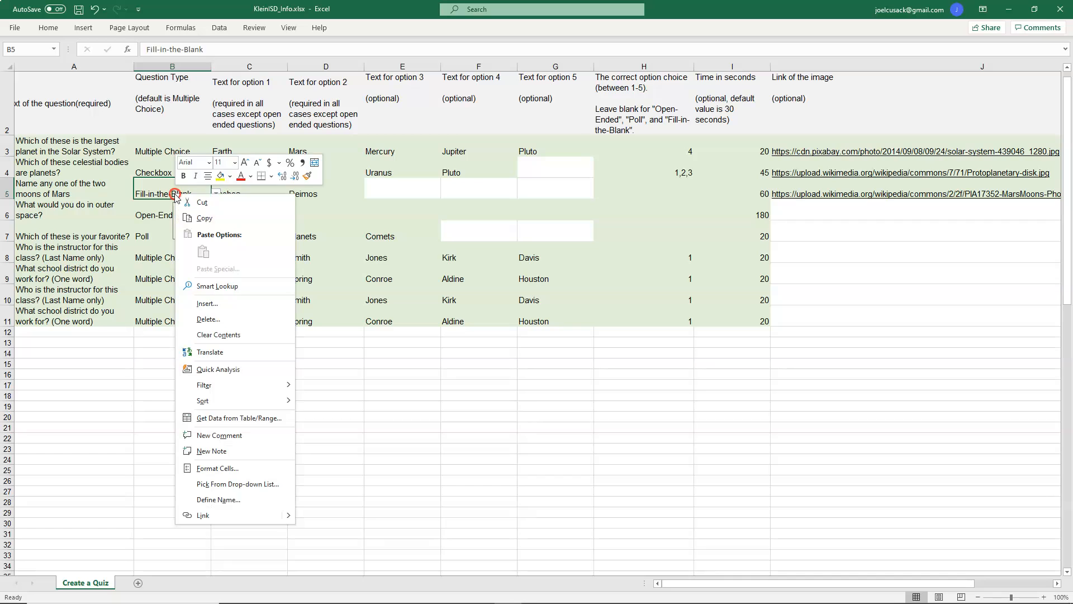
pyautogui.click(203, 219)
pyautogui.click(161, 301)
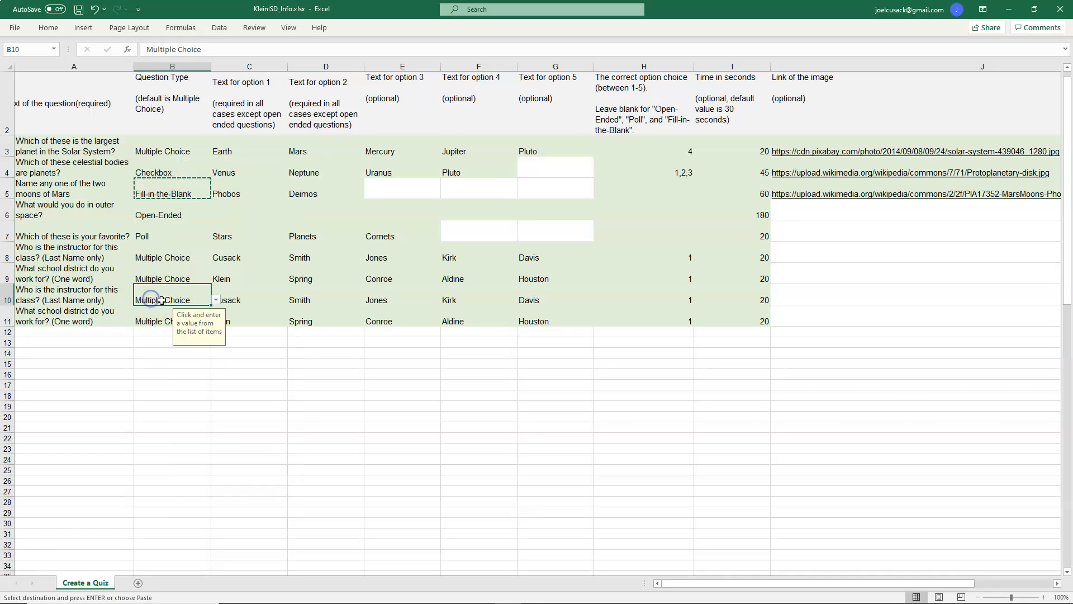
pyautogui.press('Return')
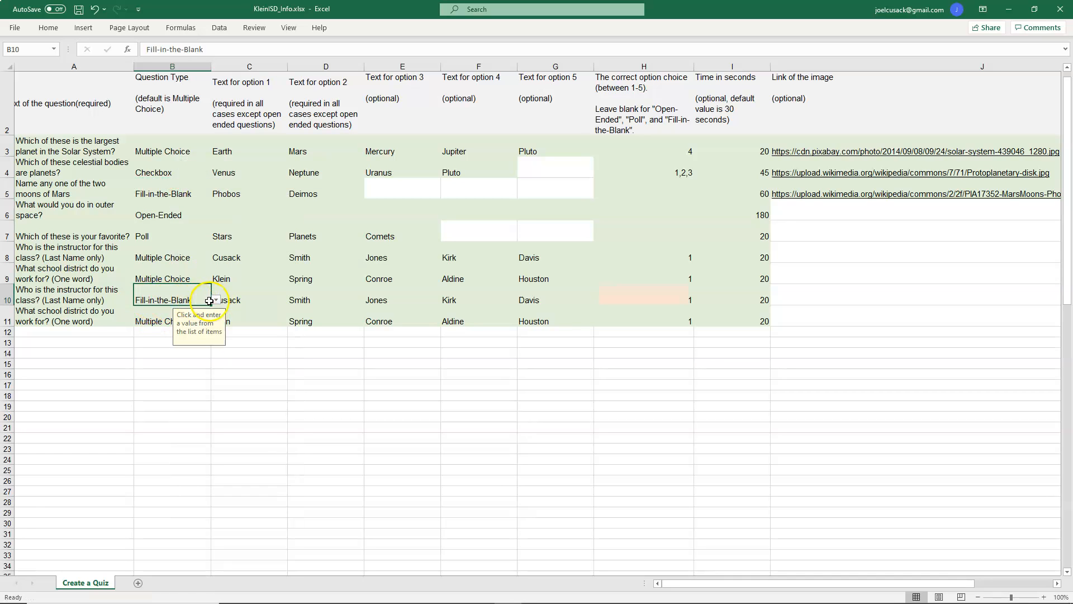
# Step: Fill the Fill-in-the-Blank question type down from row 10 to row 11
pyautogui.click(249, 342)
pyautogui.click(193, 298)
pyautogui.moveTo(211, 306); pyautogui.dragTo(211, 326)
pyautogui.click(225, 371)
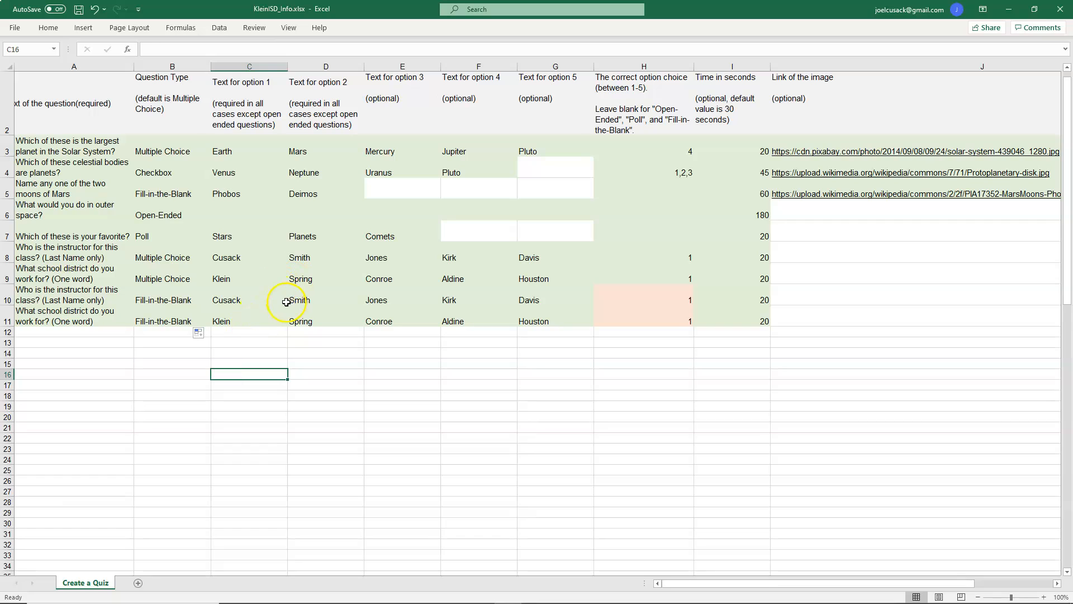
# Step: Clear options 2 to 5 and the correct option choice in rows 10 and 11
pyautogui.moveTo(296, 300); pyautogui.dragTo(649, 313)
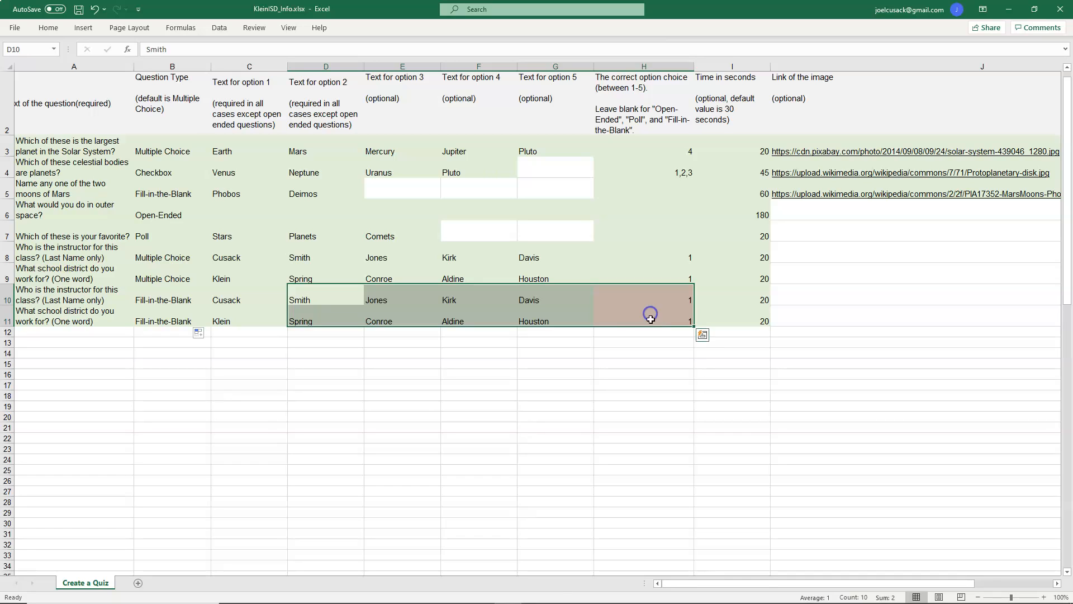
pyautogui.press('Delete')
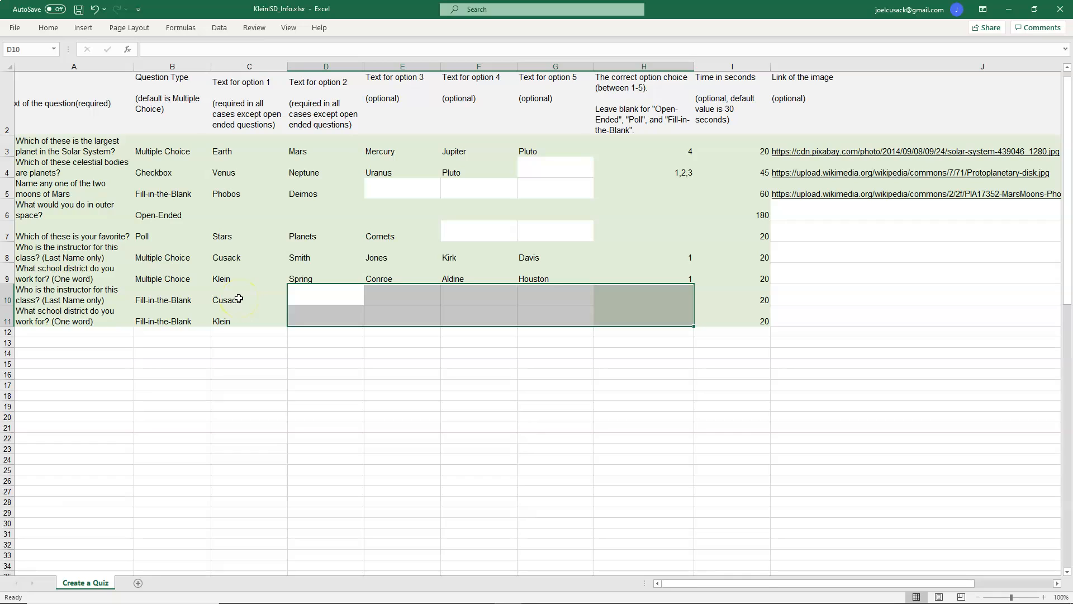
pyautogui.click(313, 297)
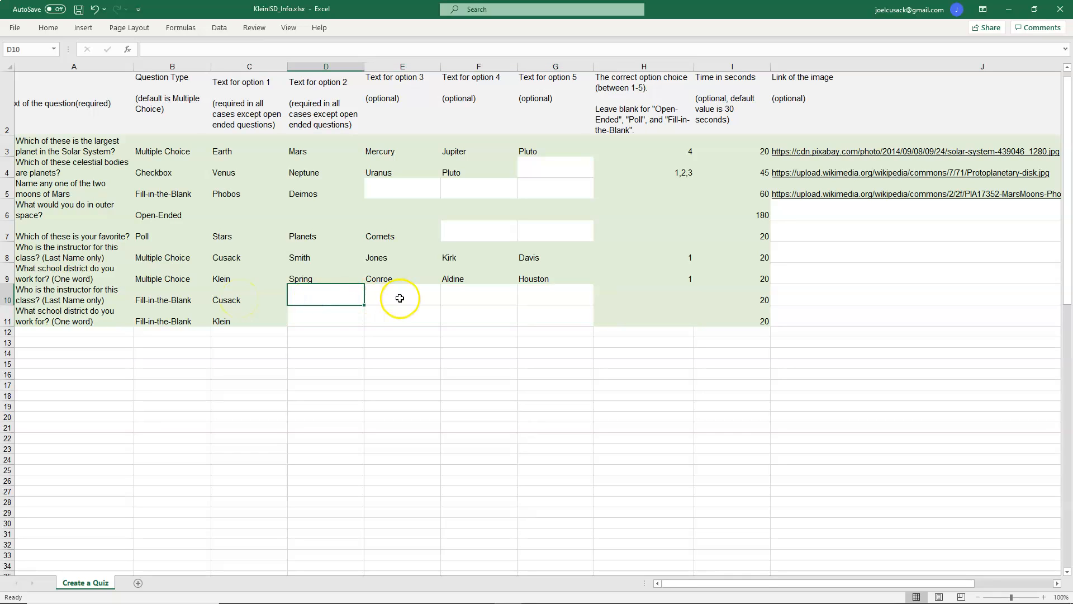
# Step: Enter an UPPER formula in D10 that converts the answer in C10 to capitals, and fill it down to row 11
pyautogui.write('=')
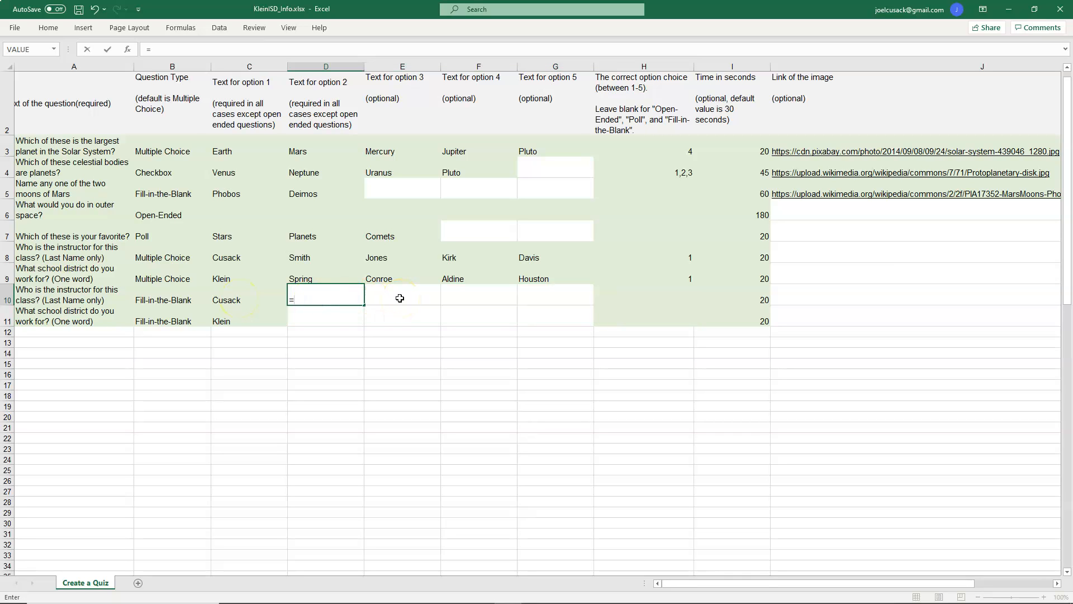
pyautogui.write('pro')
pyautogui.press('BackSpace')
pyautogui.press('BackSpace')
pyautogui.press('BackSpace')
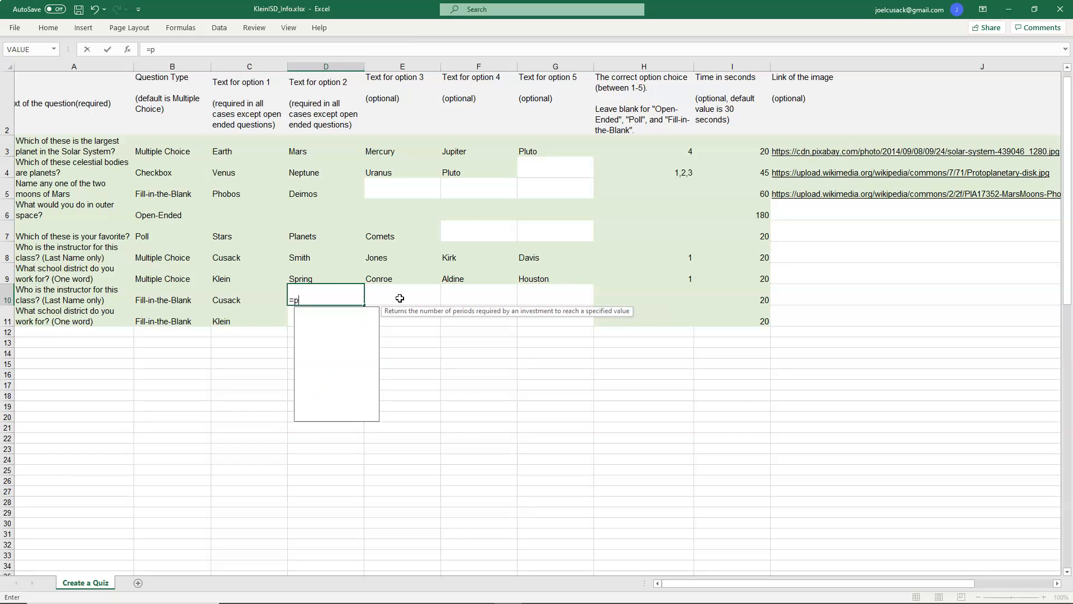
pyautogui.write('upper(')
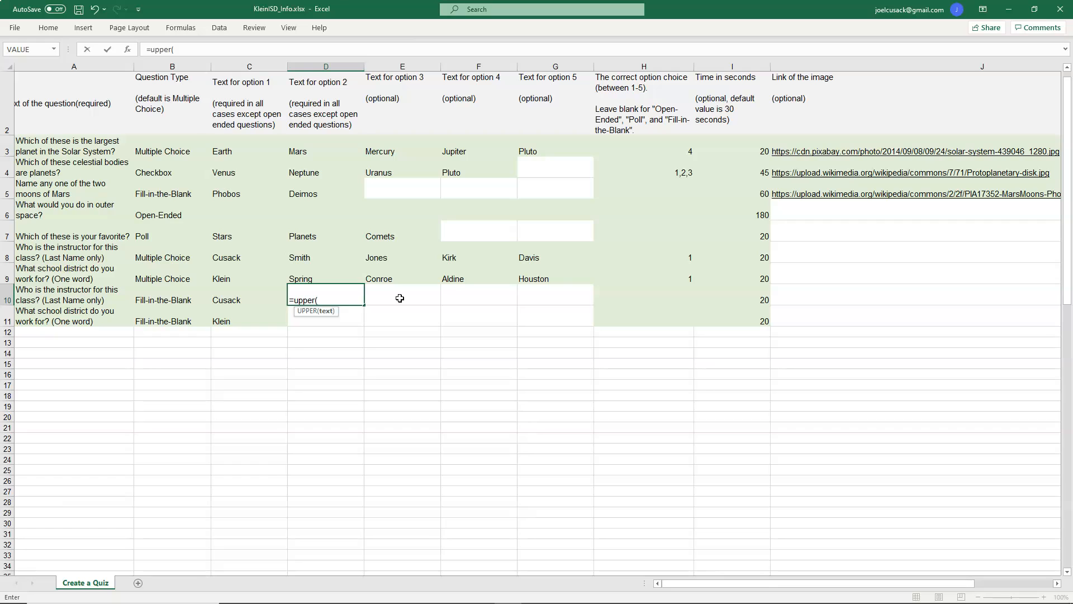
pyautogui.click(235, 300)
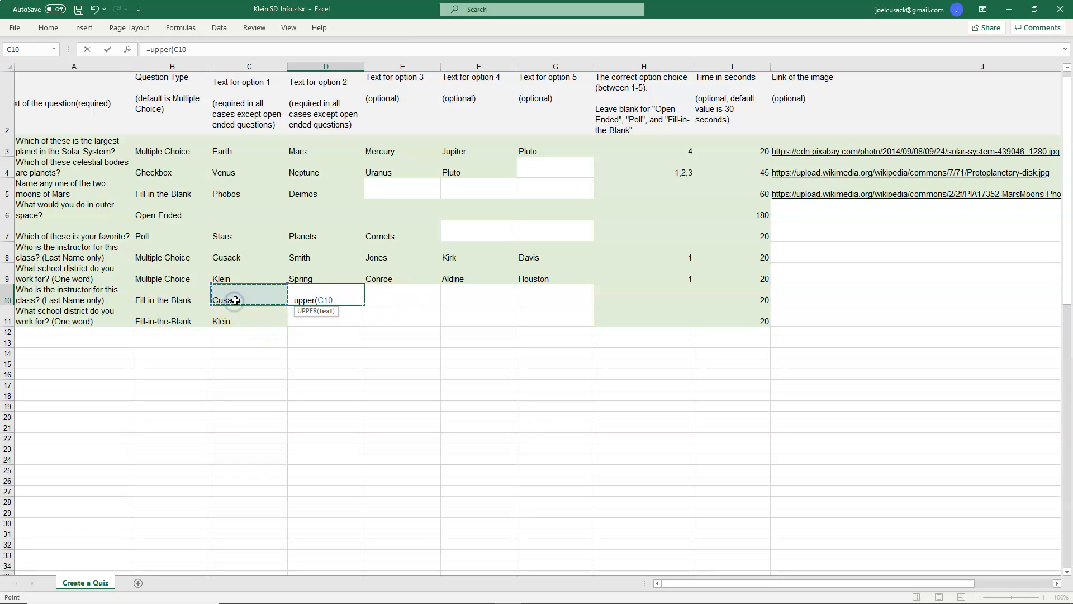
pyautogui.press('Return')
pyautogui.click(300, 300)
pyautogui.moveTo(363, 304); pyautogui.dragTo(366, 313)
pyautogui.click(330, 298)
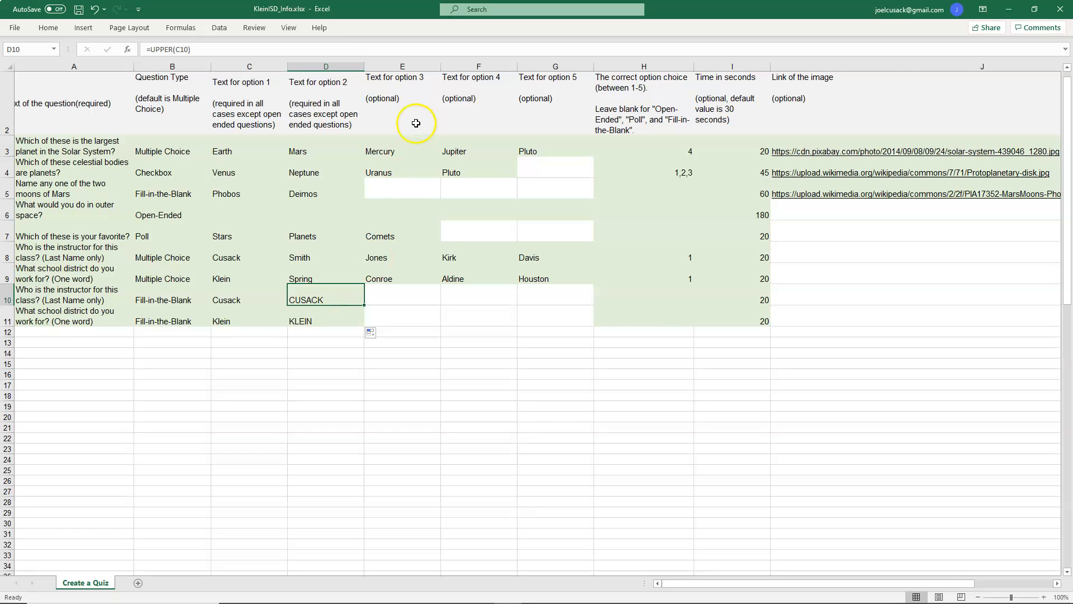
# Step: Enter a LOWER formula in E10 that converts the answer in C10 to lowercase, and fill it down to row 11
pyautogui.click(400, 299)
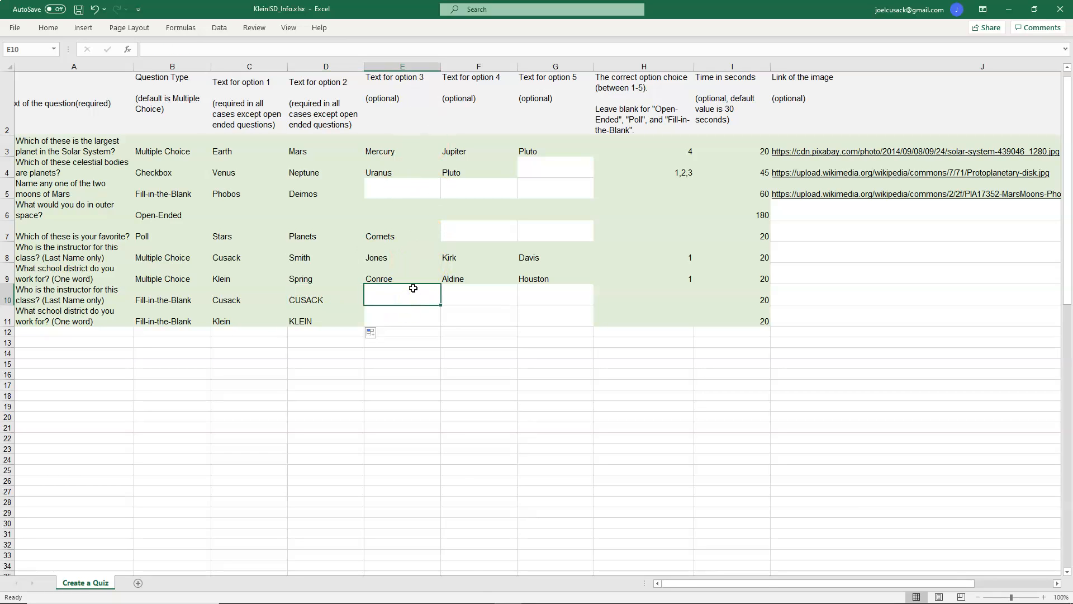
pyautogui.write('=')
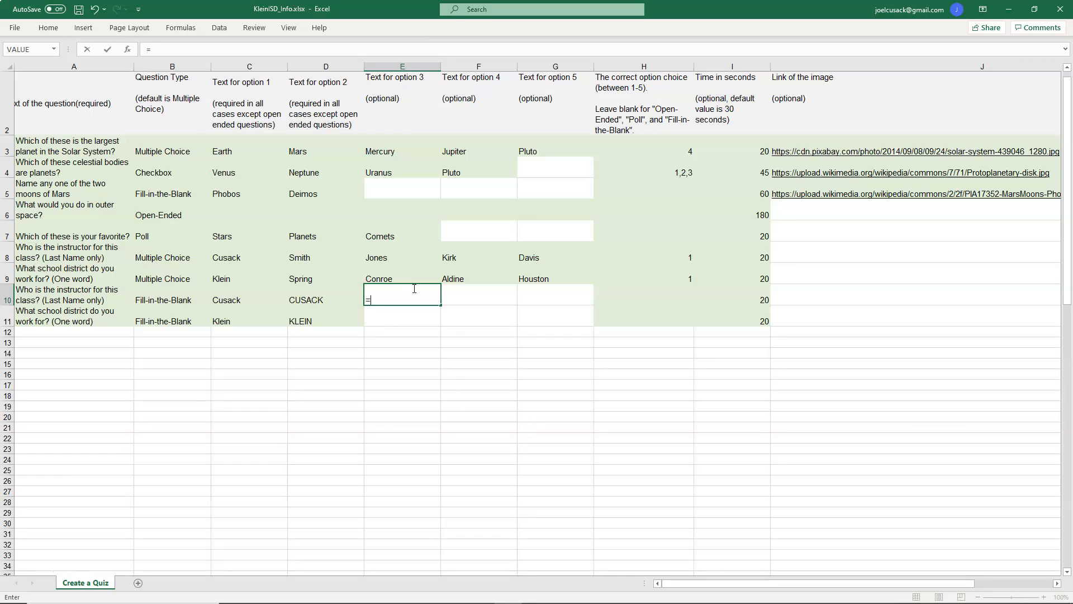
pyautogui.write('lower(')
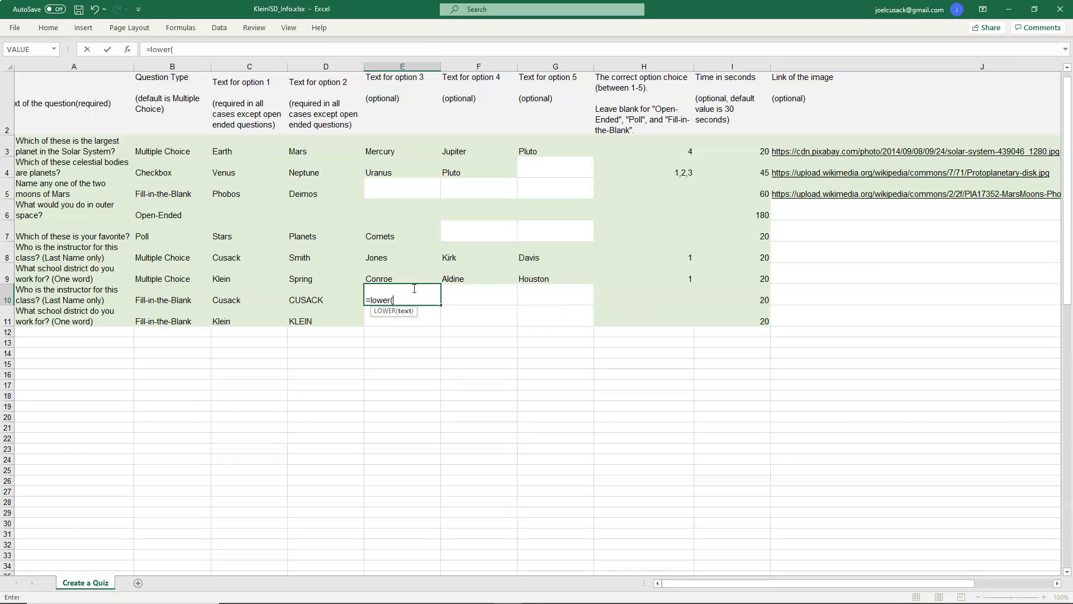
pyautogui.click(222, 301)
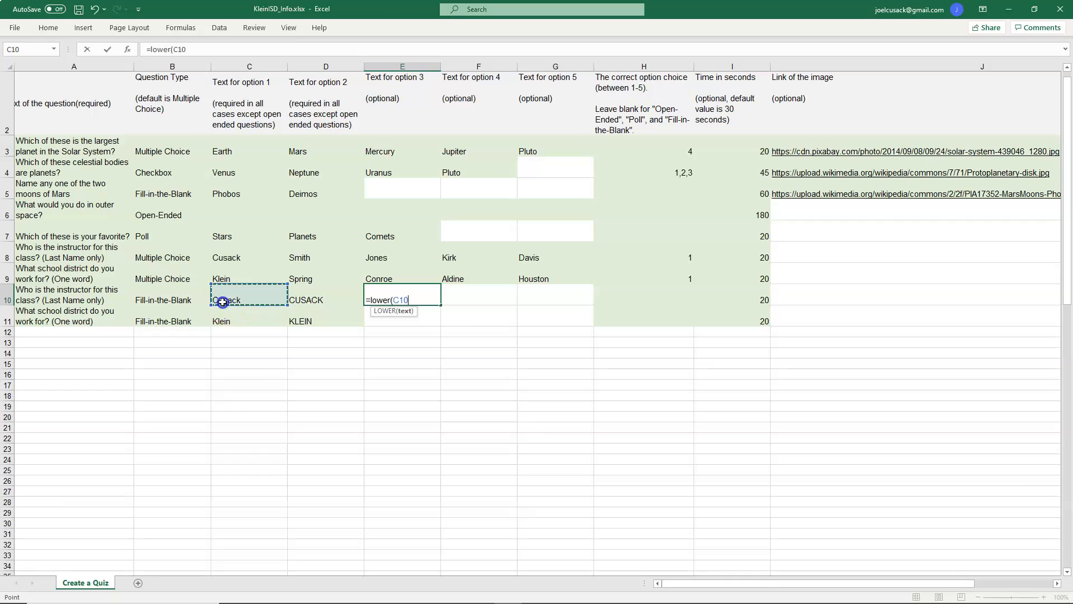
pyautogui.press('Return')
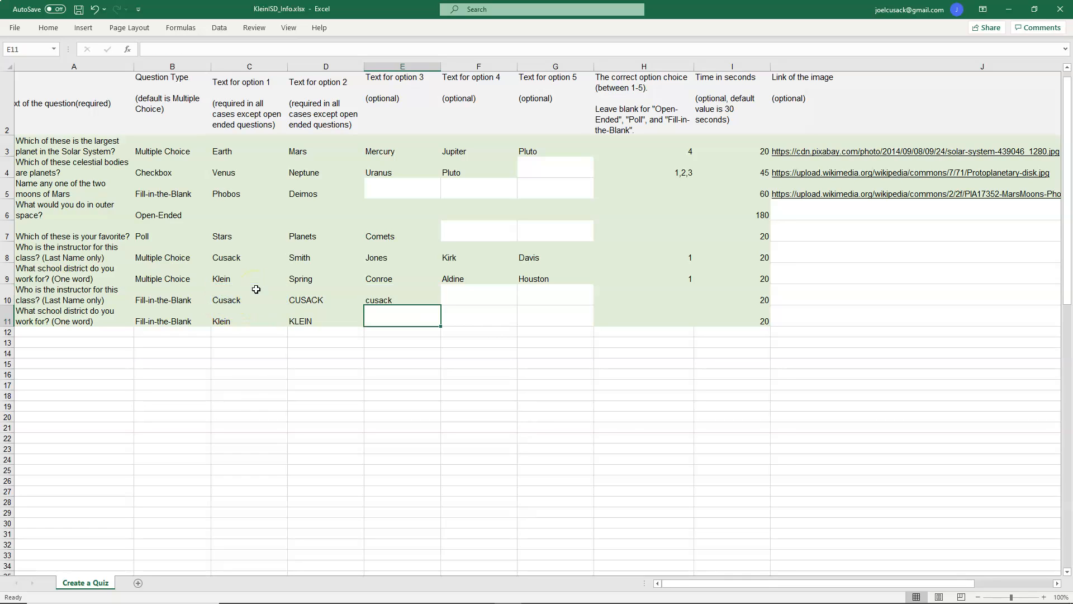
pyautogui.click(398, 298)
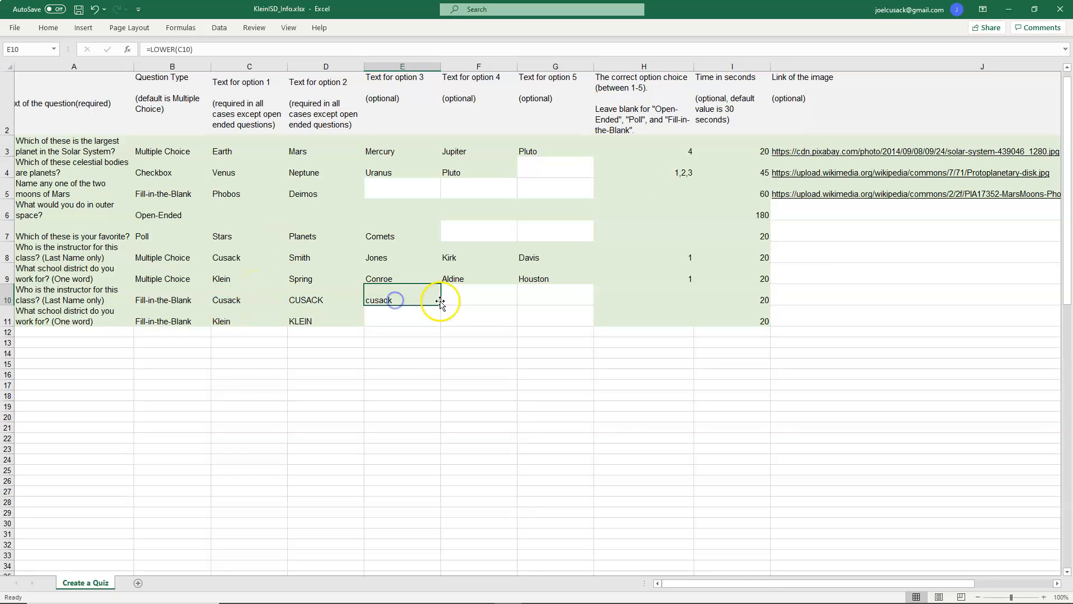
pyautogui.moveTo(441, 304); pyautogui.dragTo(442, 323)
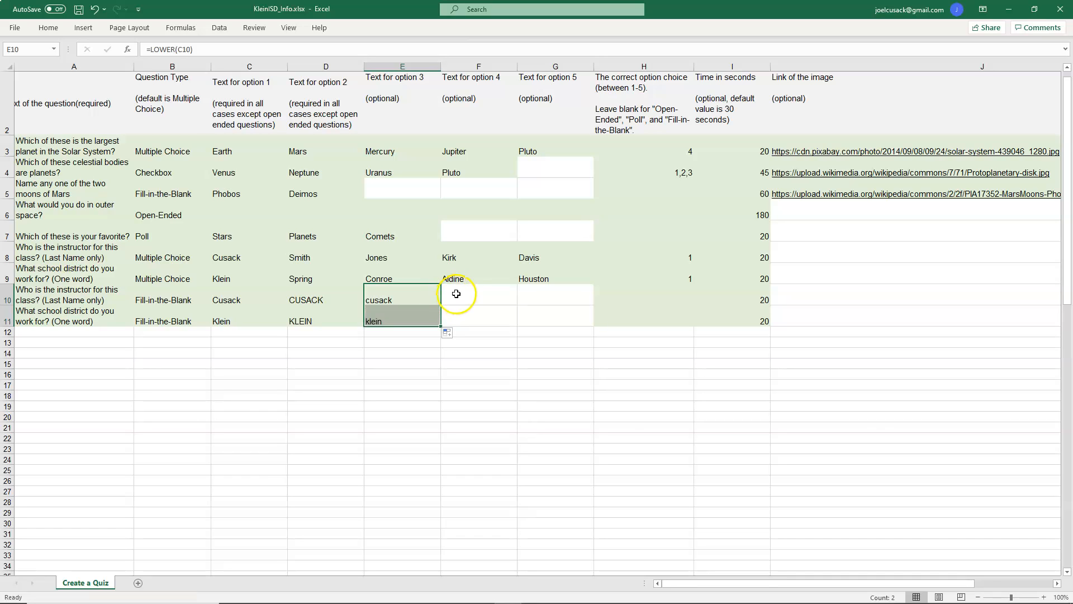
pyautogui.click(464, 294)
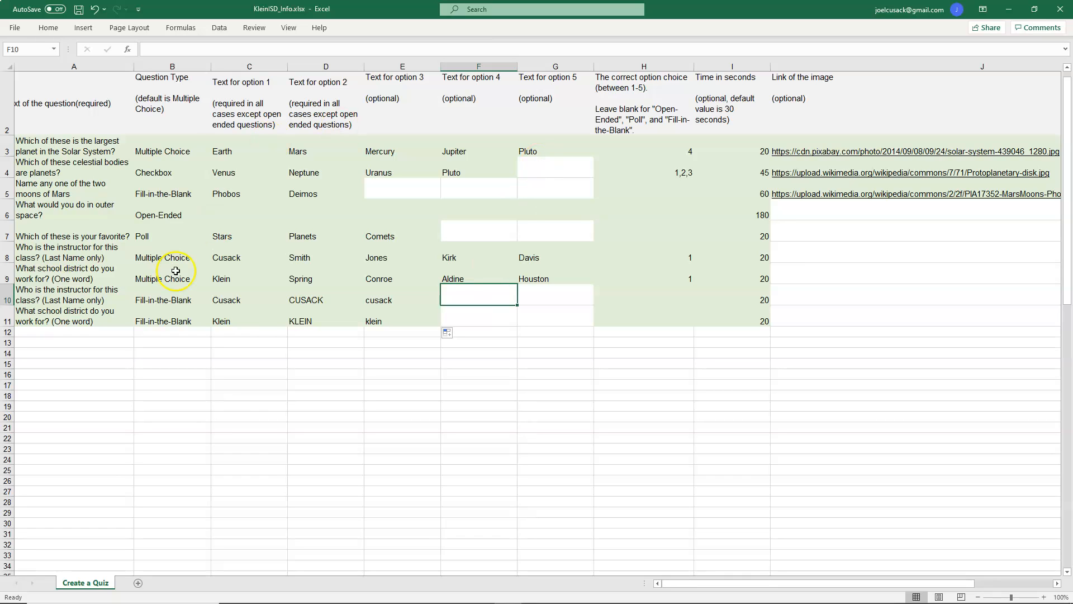
pyautogui.click(315, 300)
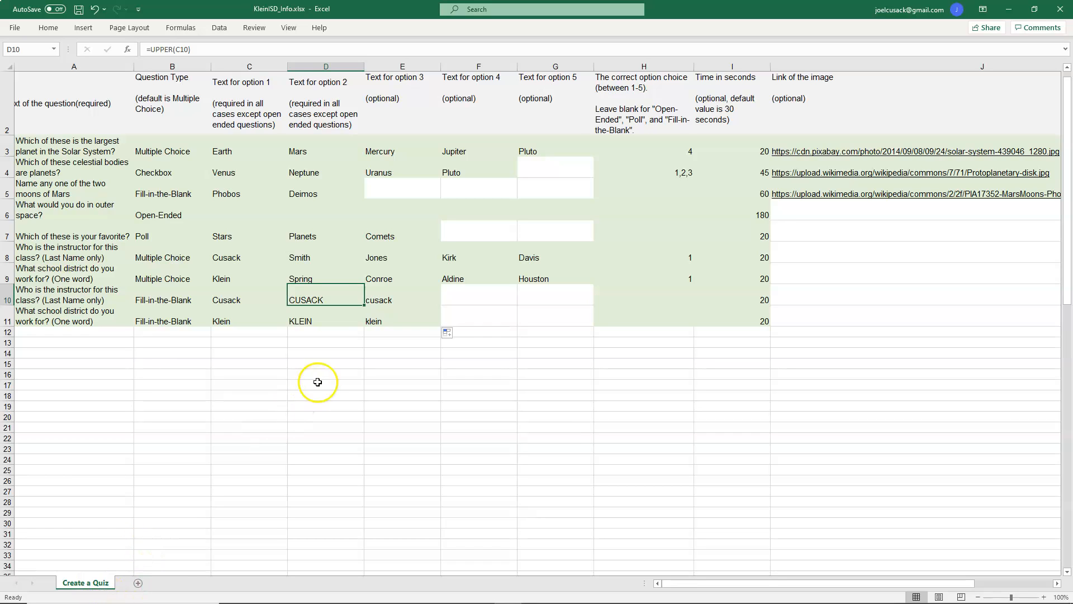
pyautogui.click(333, 300)
pyautogui.click(281, 210)
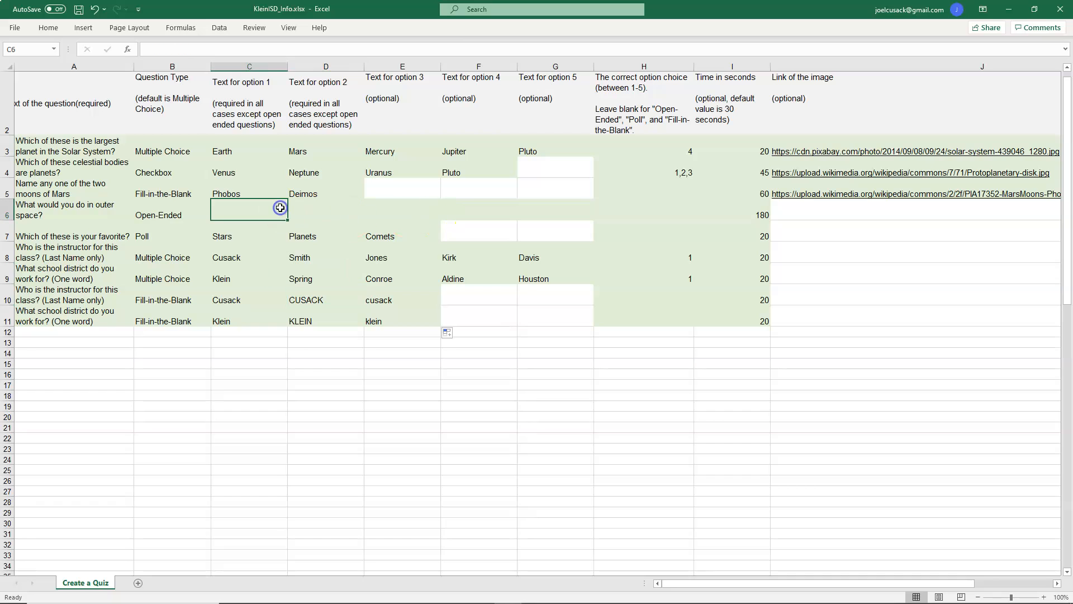
# Step: Duplicate the Create a Quiz sheet as a copy placed before the original
pyautogui.click(49, 150)
pyautogui.click(22, 84)
pyautogui.click(10, 67)
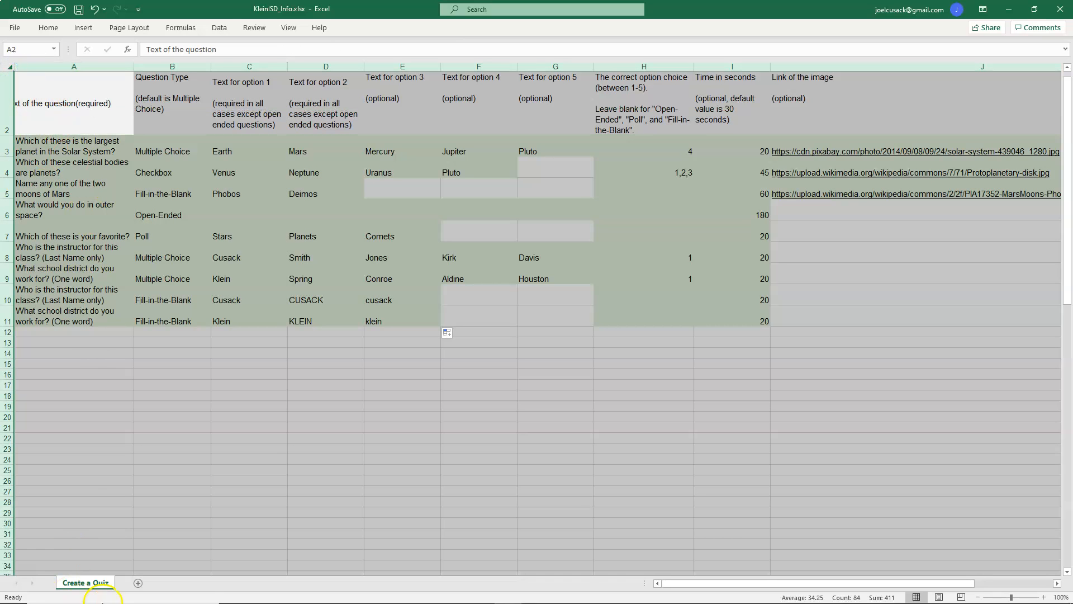
pyautogui.click(89, 583)
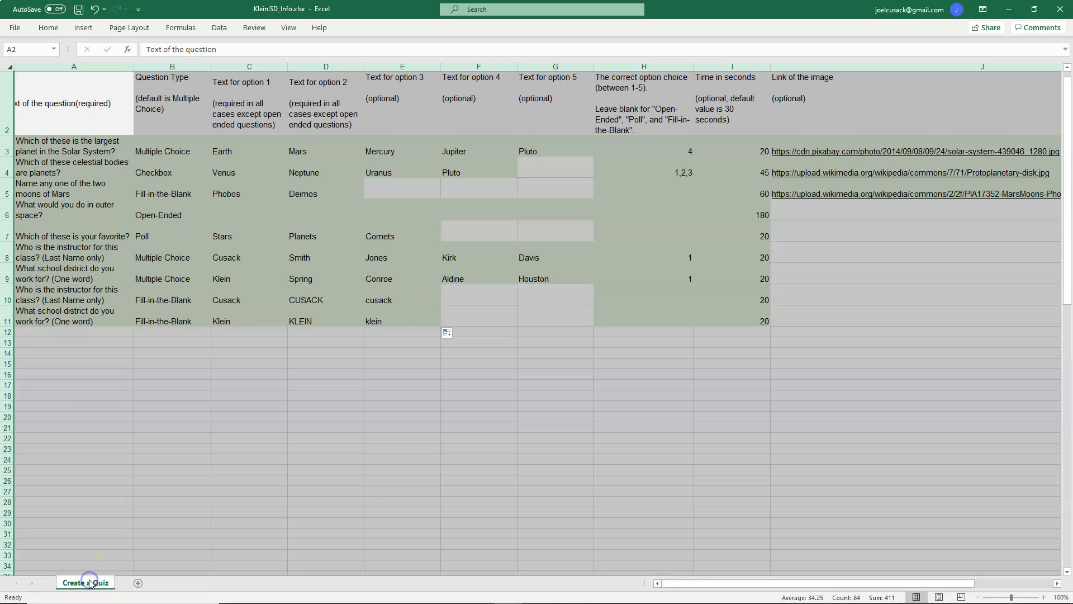
pyautogui.rightClick(93, 583)
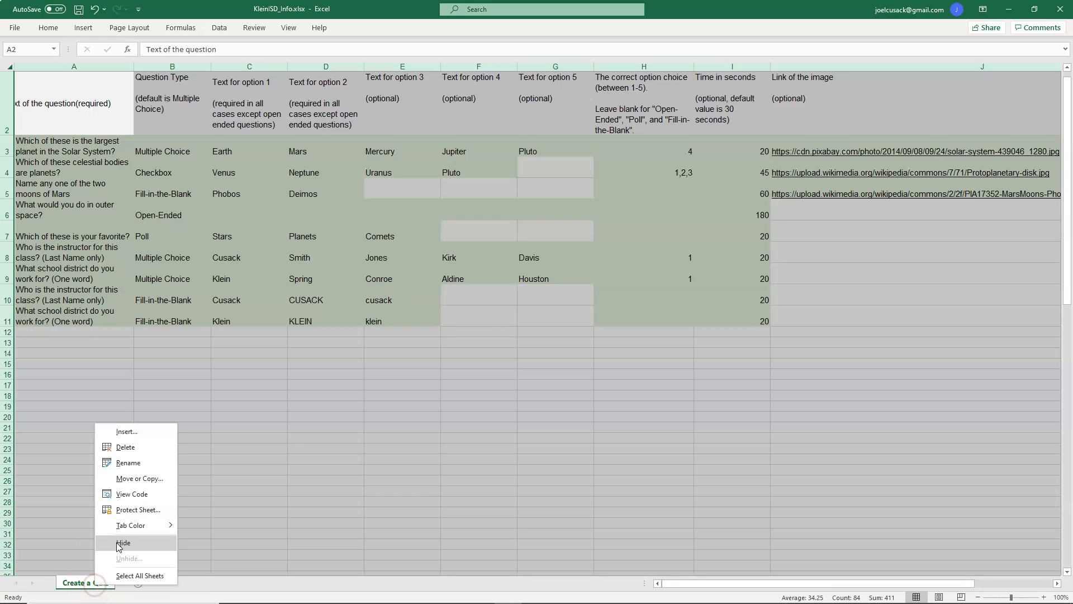
pyautogui.click(144, 479)
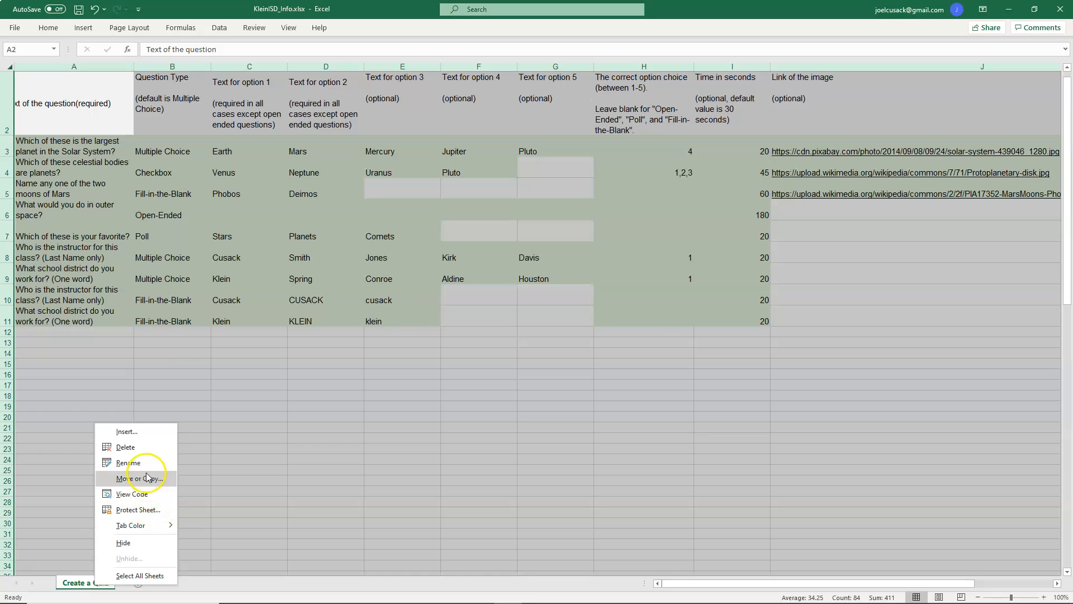
pyautogui.click(106, 520)
pyautogui.click(158, 536)
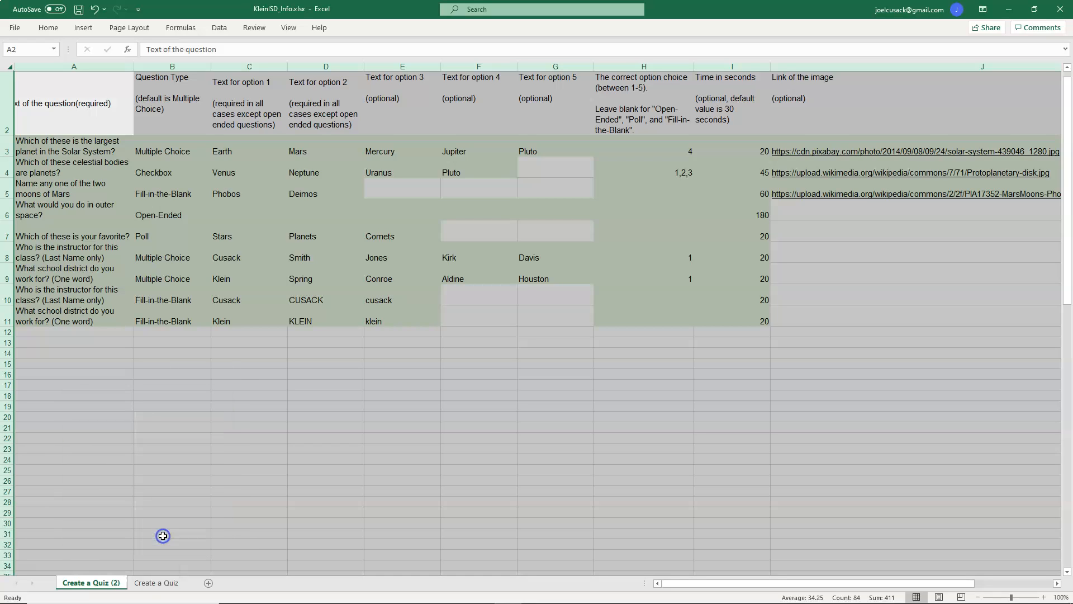
# Step: Rename the copied sheet to KleinISD
pyautogui.click(162, 582)
pyautogui.click(89, 582)
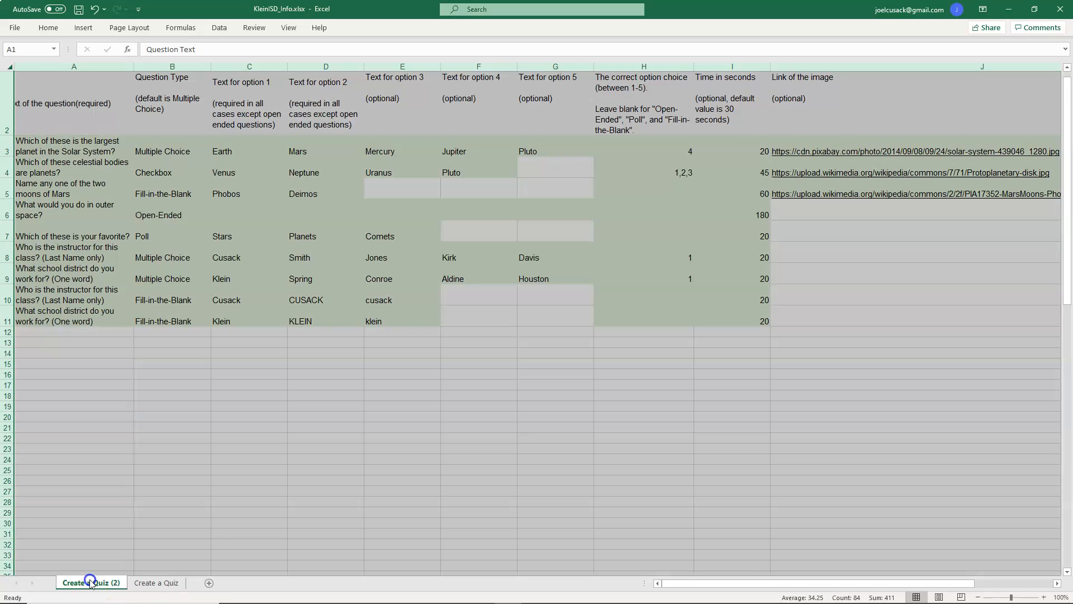
pyautogui.rightClick(96, 581)
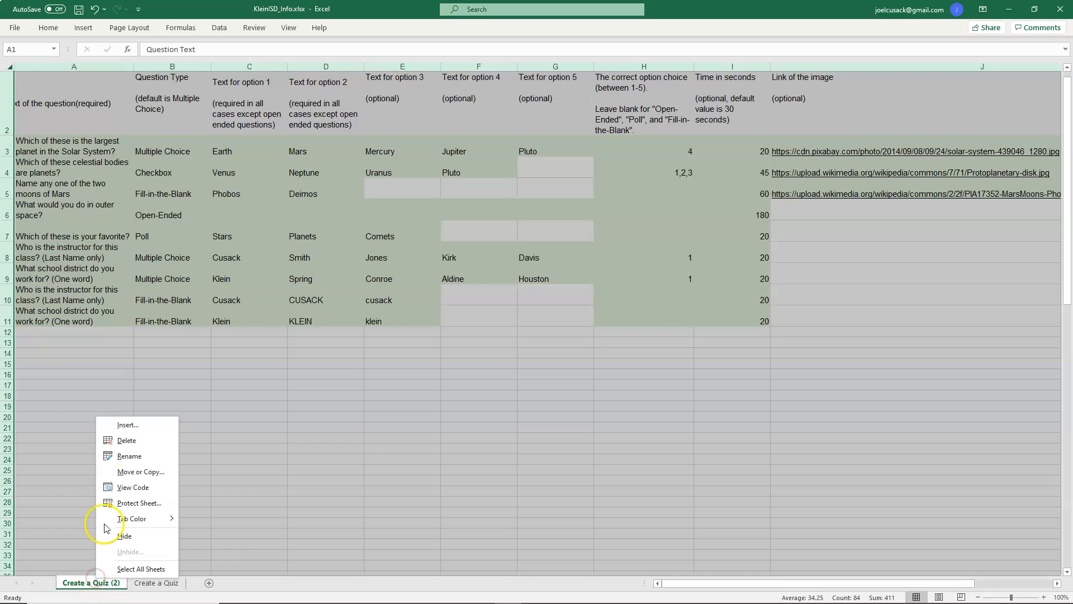
pyautogui.click(123, 457)
pyautogui.write('K')
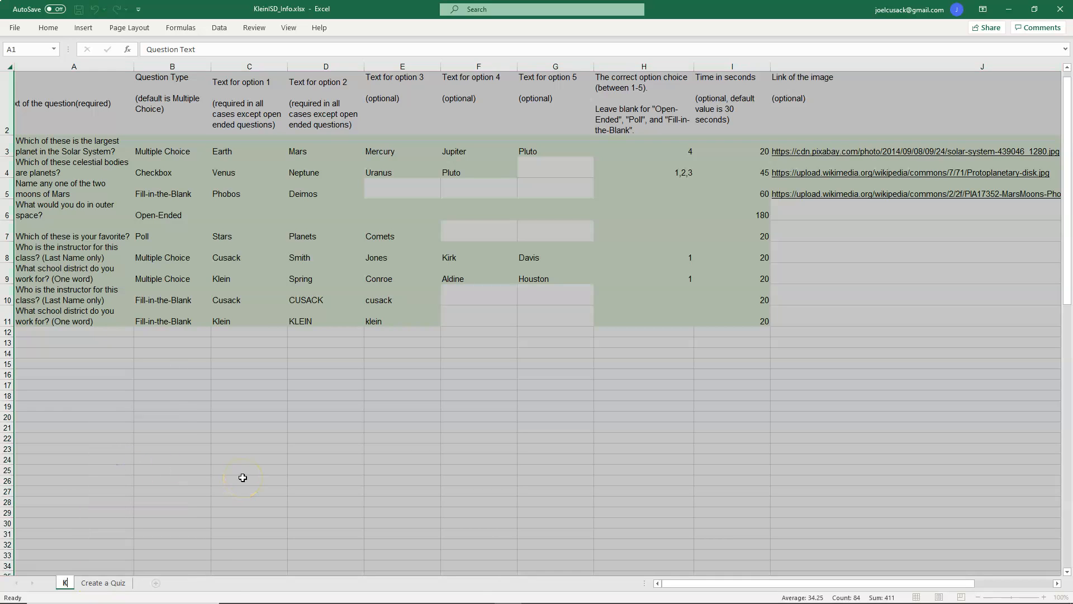
pyautogui.write('leinISD')
# Step: Delete the sample question rows 3 to 7 from the KleinISD sheet
pyautogui.click(251, 191)
pyautogui.click(226, 150)
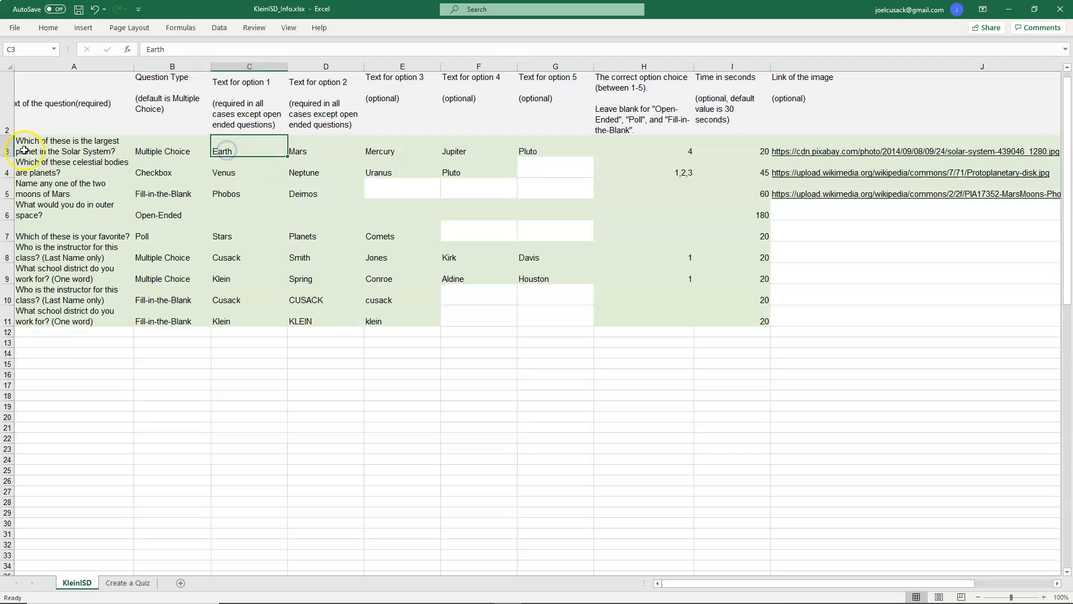
pyautogui.moveTo(7, 145); pyautogui.dragTo(4, 230)
pyautogui.rightClick(4, 231)
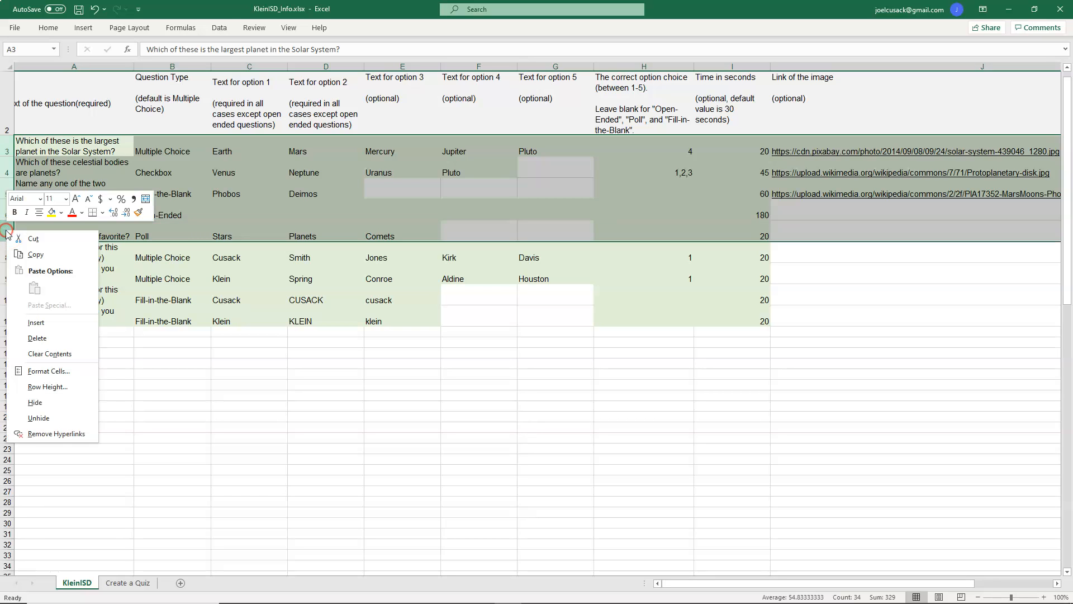
pyautogui.click(37, 338)
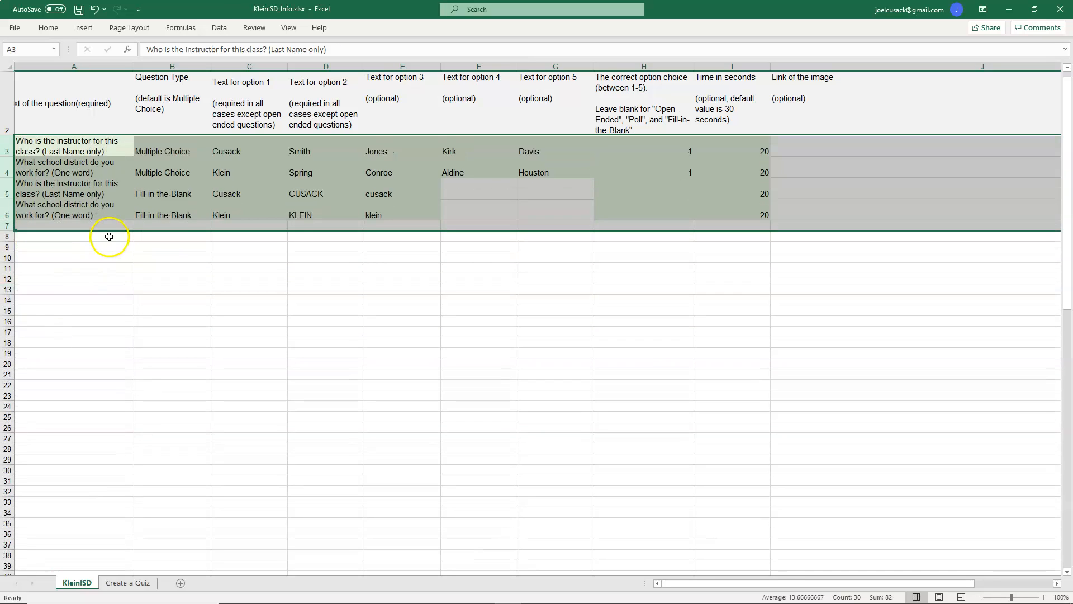
# Step: Copy the selection from the Create a Quiz sheet and paste it as values at A2 of the KleinISD sheet
pyautogui.click(129, 217)
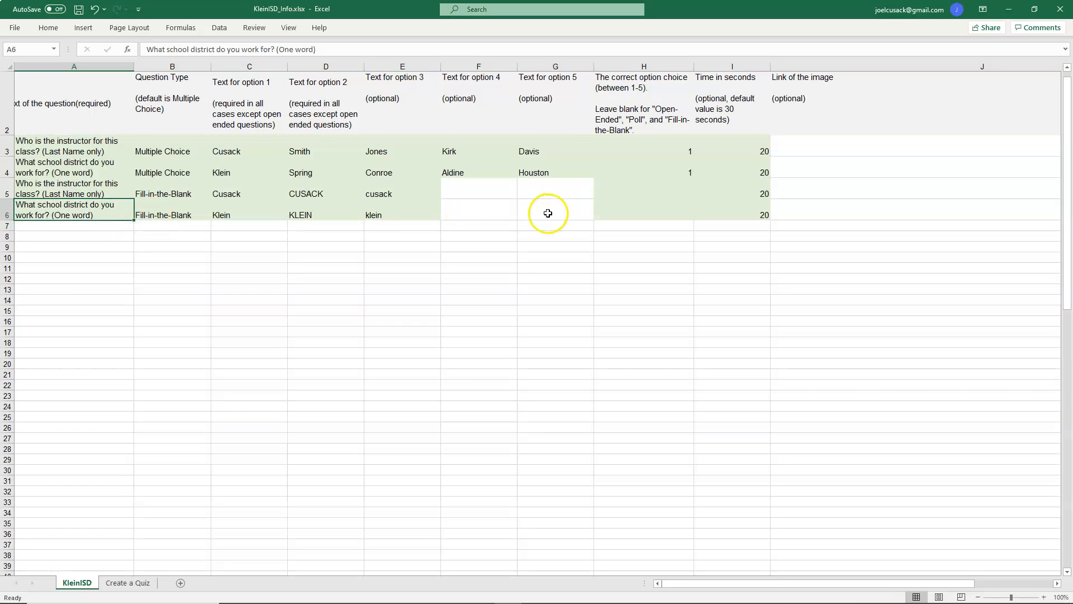
pyautogui.click(507, 213)
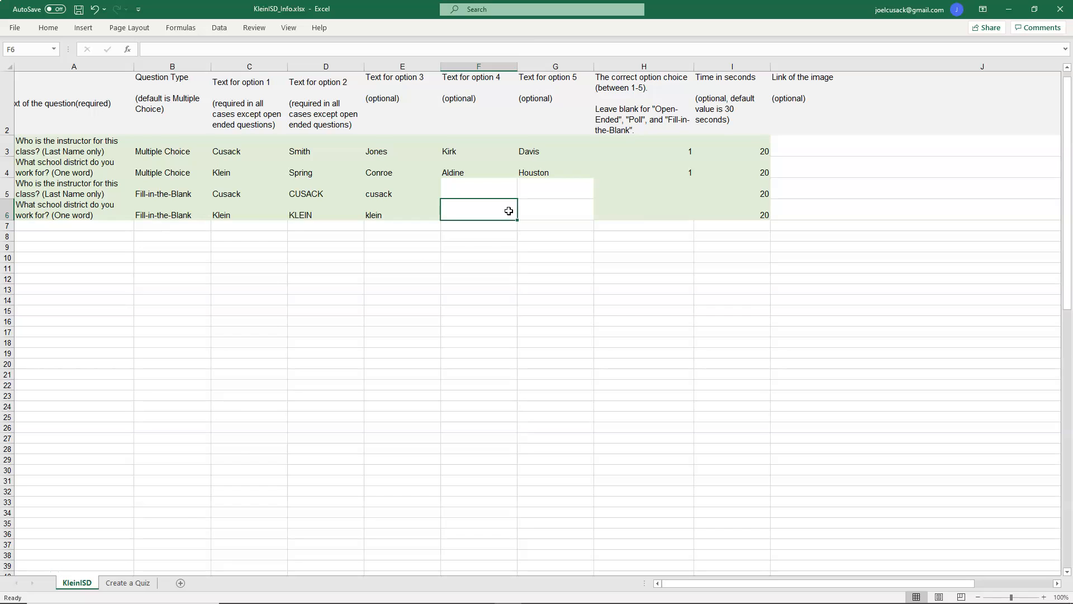
pyautogui.click(134, 581)
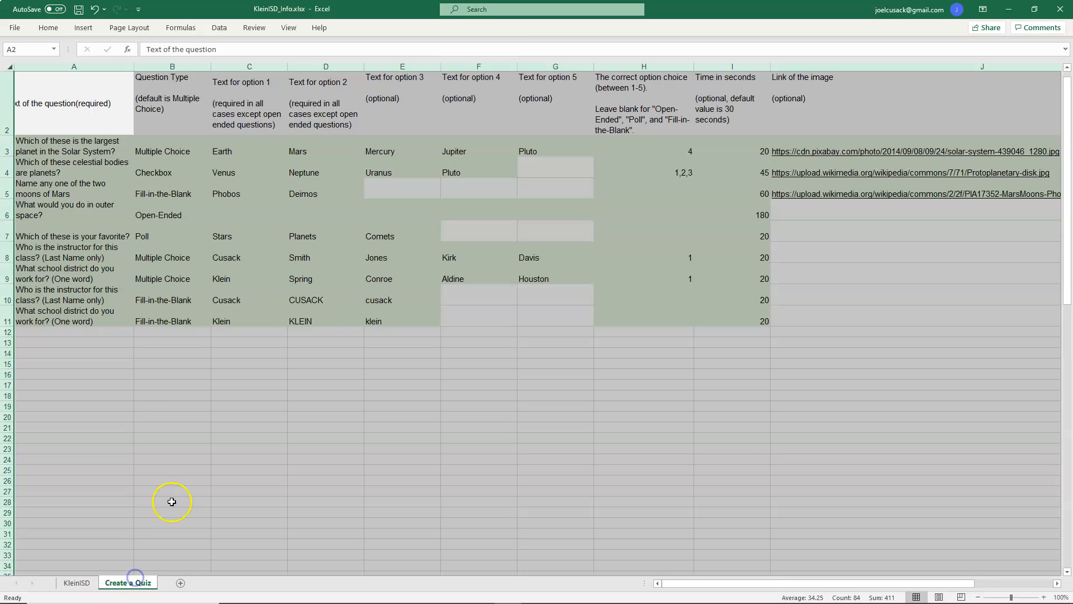
pyautogui.rightClick(102, 99)
pyautogui.click(136, 126)
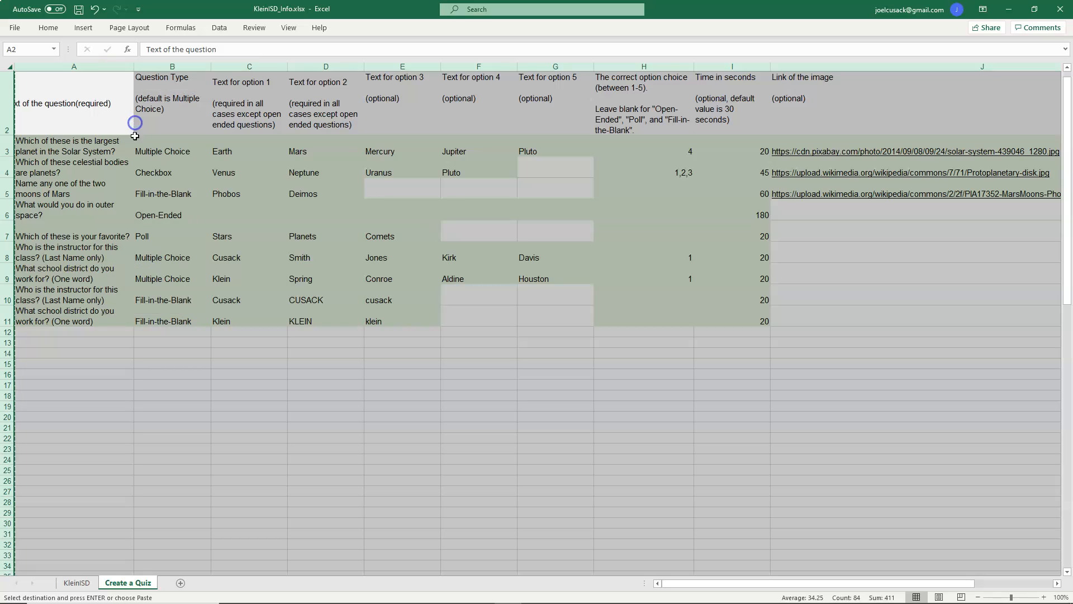
pyautogui.click(77, 582)
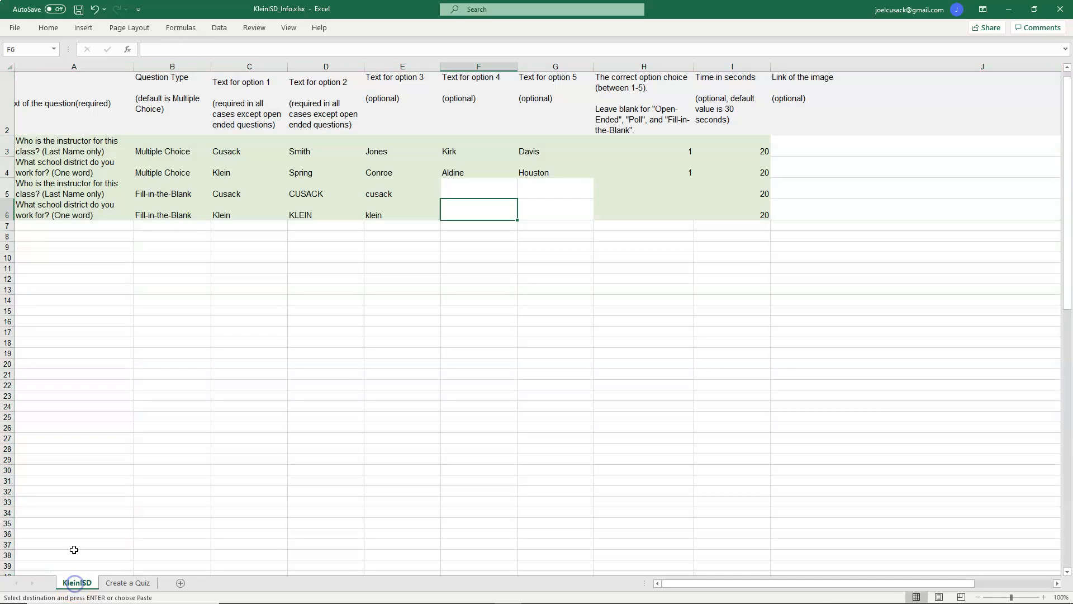
pyautogui.rightClick(45, 88)
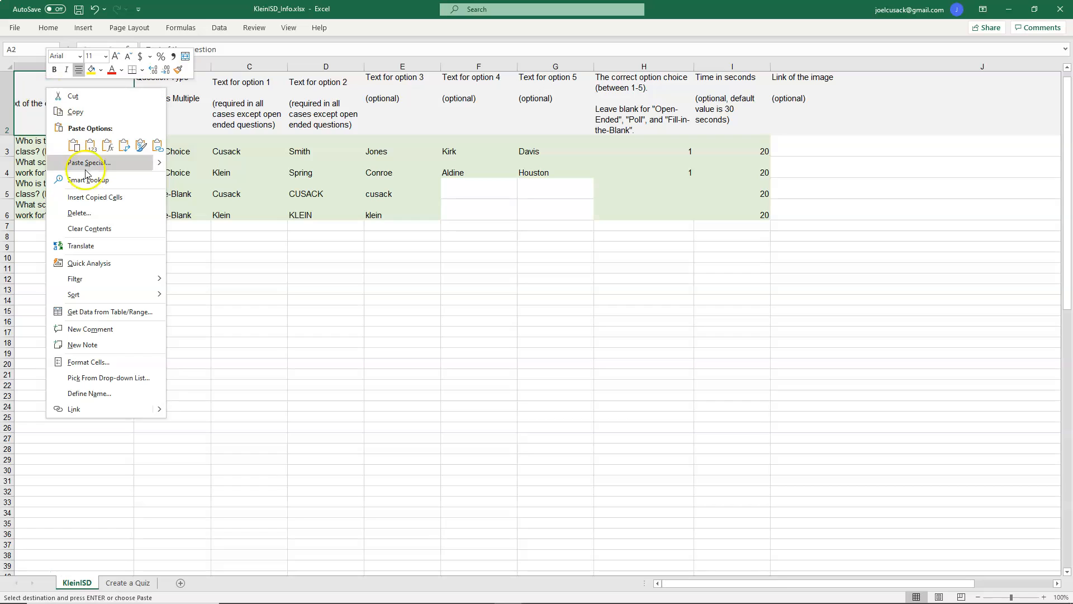
pyautogui.click(91, 147)
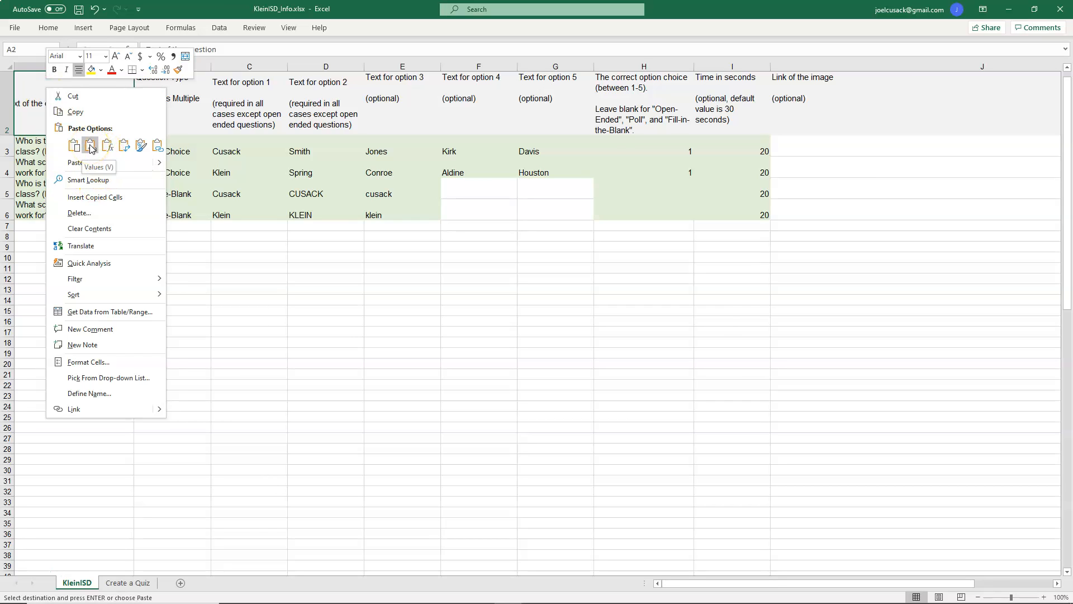
pyautogui.click(546, 342)
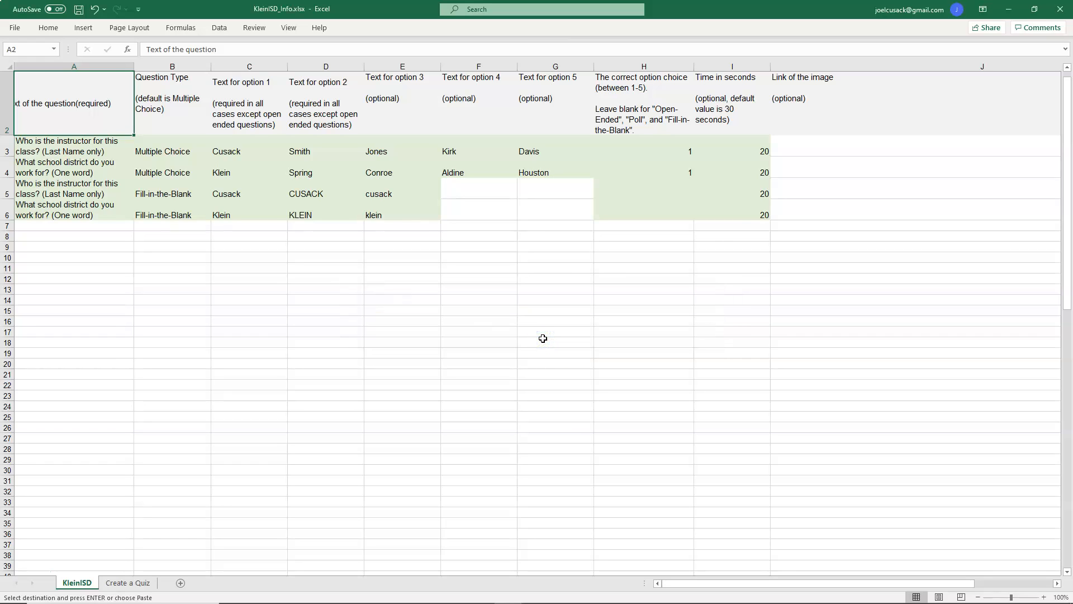
# Step: Copy the full question table from the Create a Quiz sheet and paste it at A2 of the KleinISD sheet
pyautogui.click(312, 214)
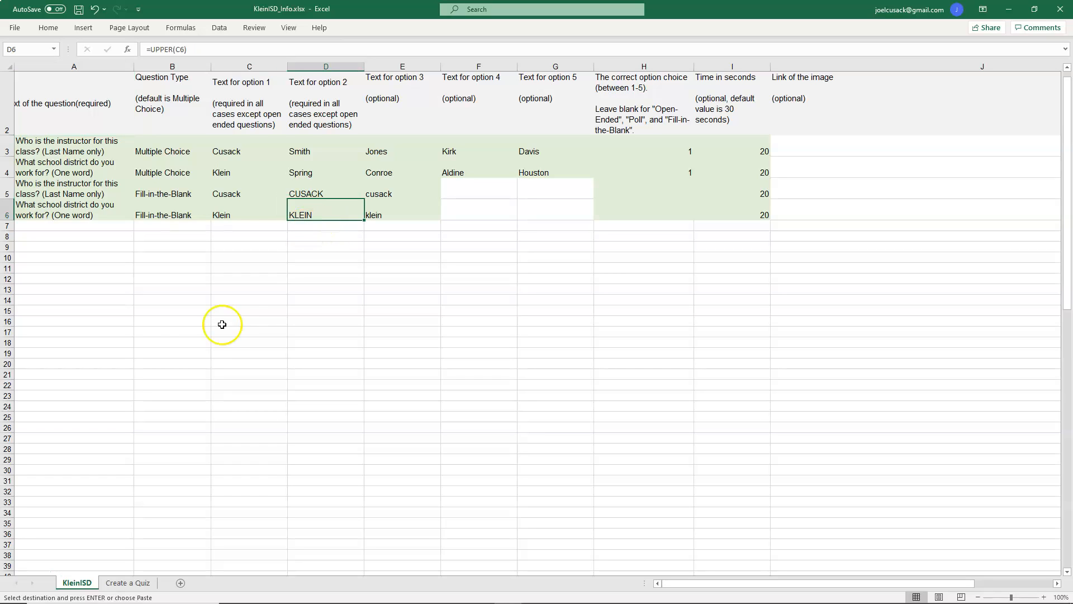
pyautogui.click(137, 583)
pyautogui.click(73, 103)
pyautogui.moveTo(74, 103); pyautogui.dragTo(831, 314)
pyautogui.rightClick(833, 183)
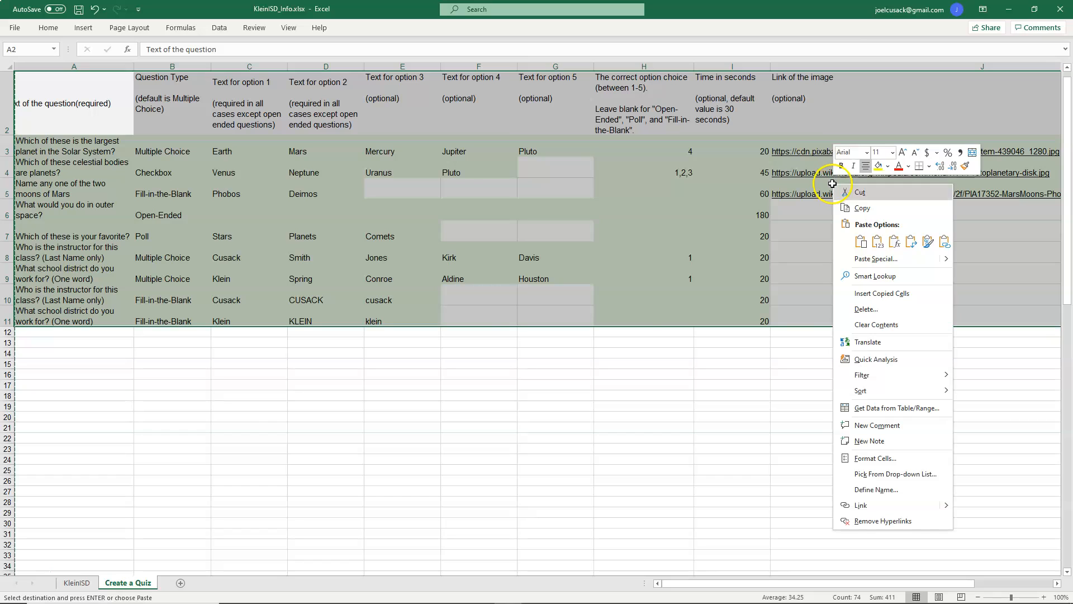
pyautogui.click(862, 207)
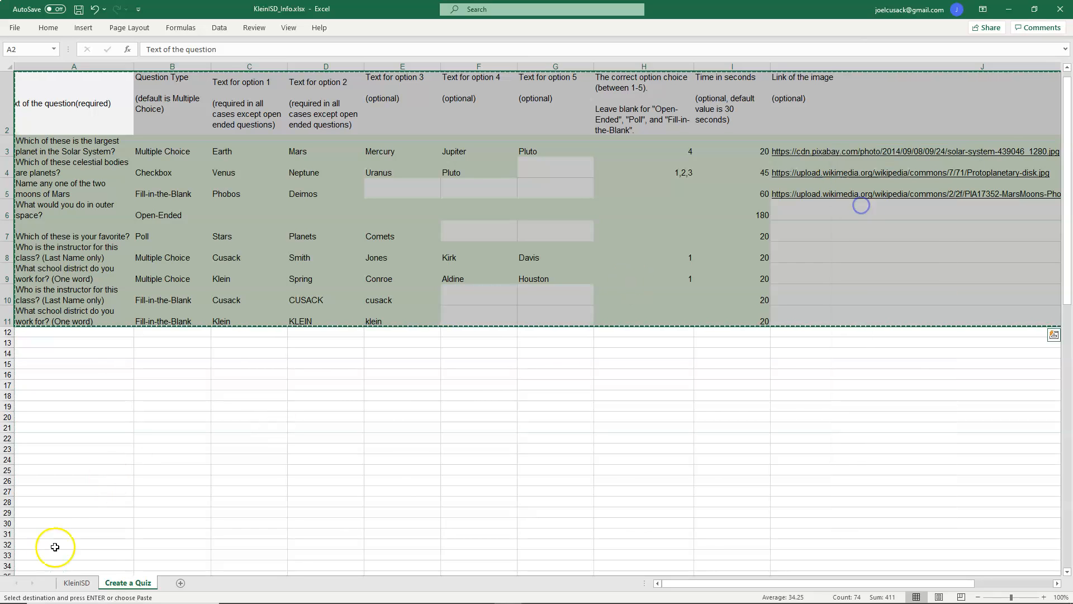
pyautogui.click(82, 583)
pyautogui.click(48, 105)
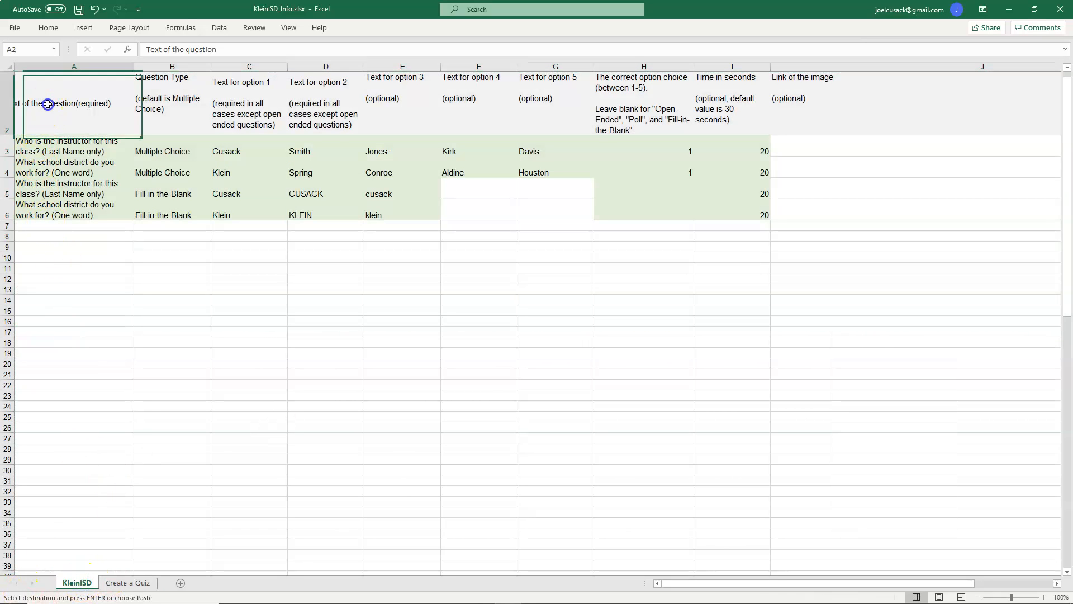
pyautogui.rightClick(48, 104)
pyautogui.click(92, 162)
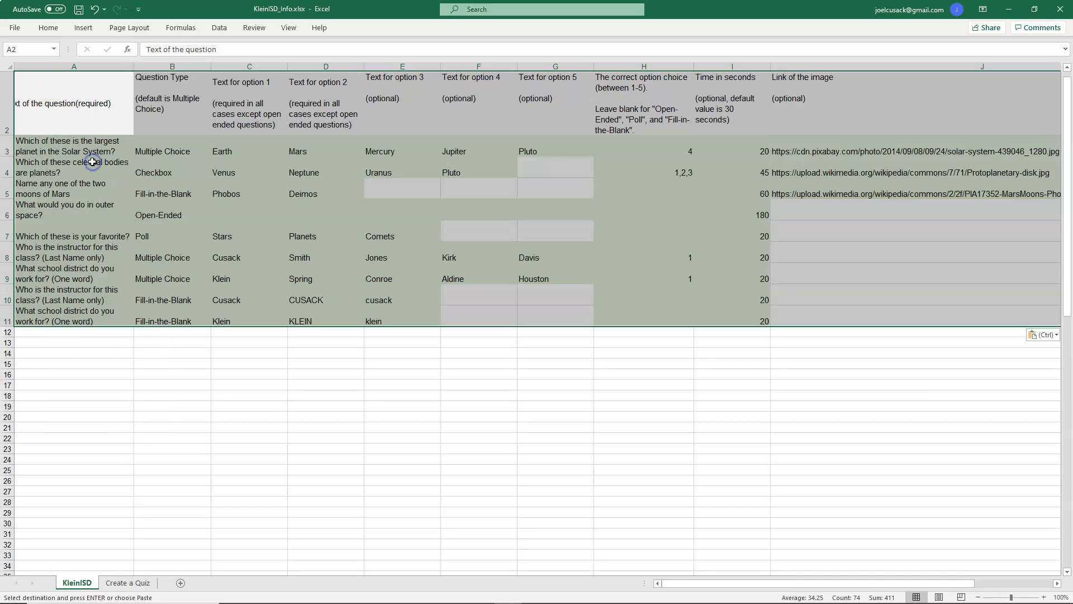
# Step: Delete the five sample question rows 3 to 7 from the KleinISD sheet
pyautogui.click(153, 245)
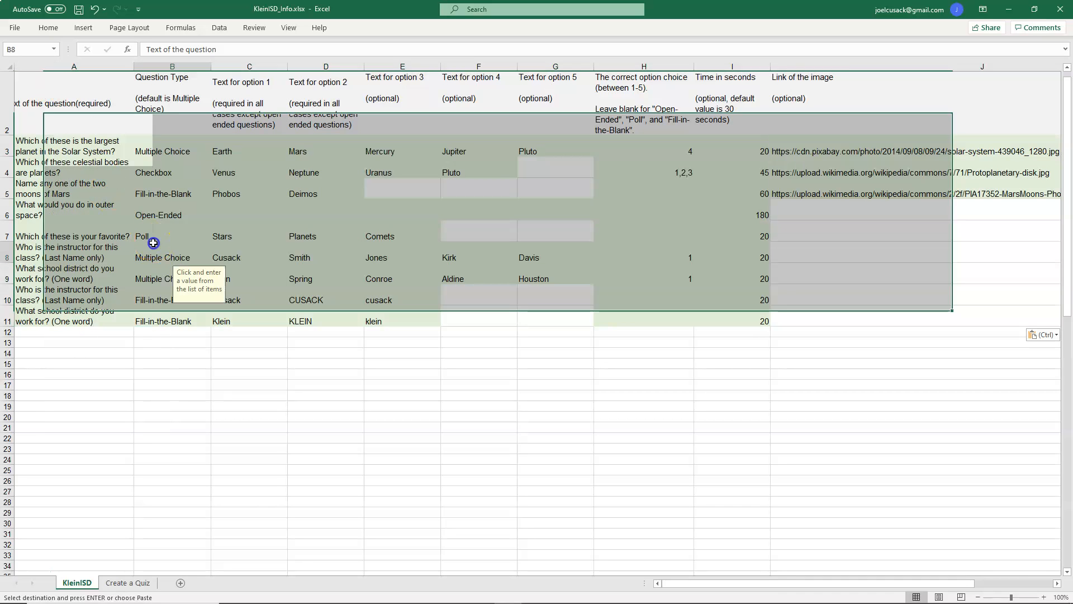
pyautogui.click(311, 319)
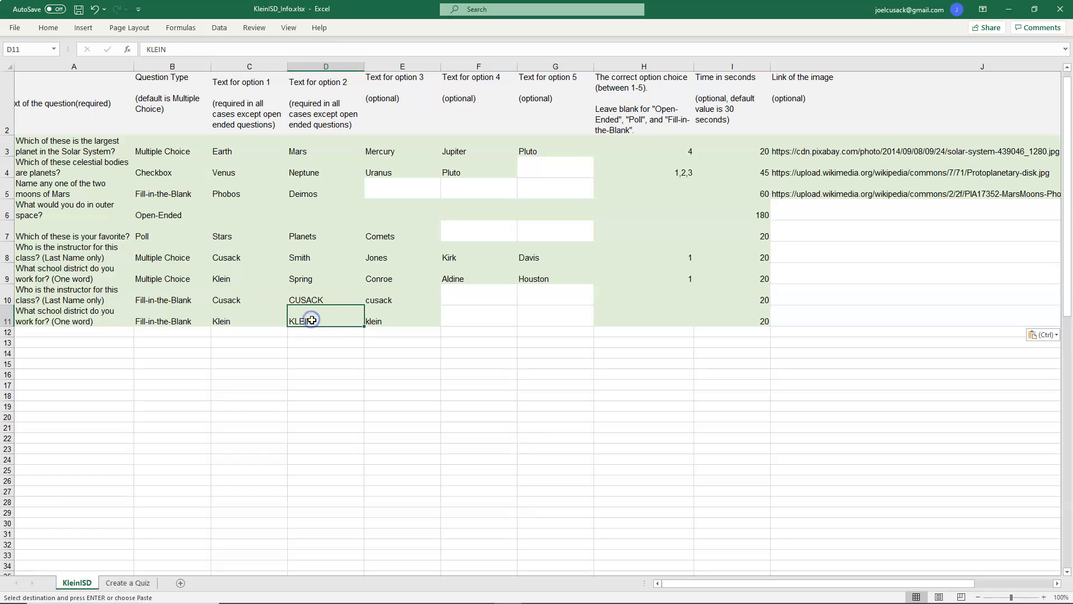
pyautogui.click(305, 297)
pyautogui.click(87, 177)
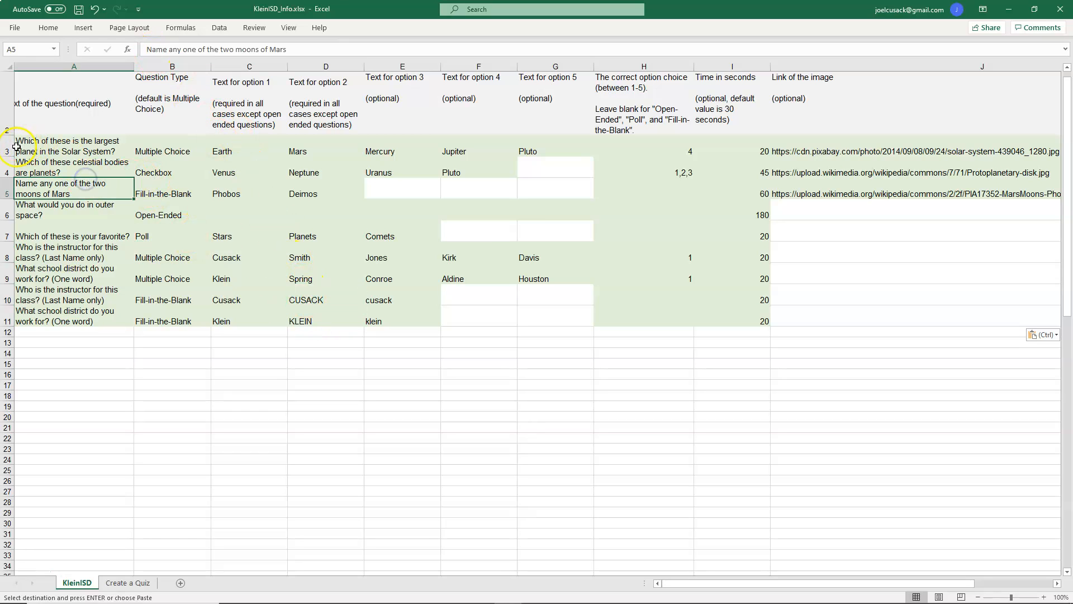
pyautogui.moveTo(5, 148); pyautogui.dragTo(4, 235)
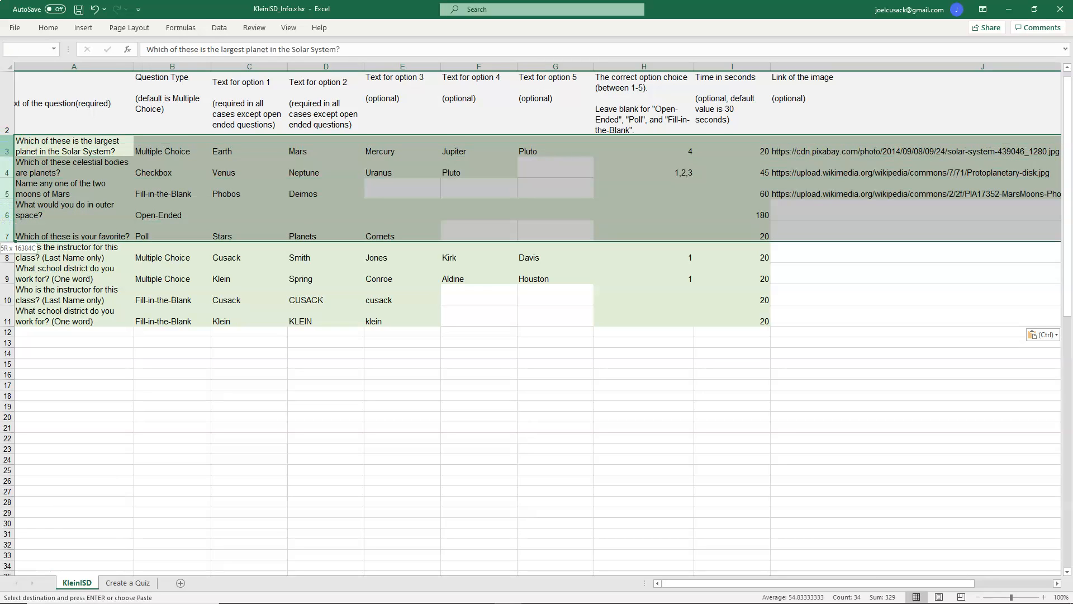
pyautogui.rightClick(7, 193)
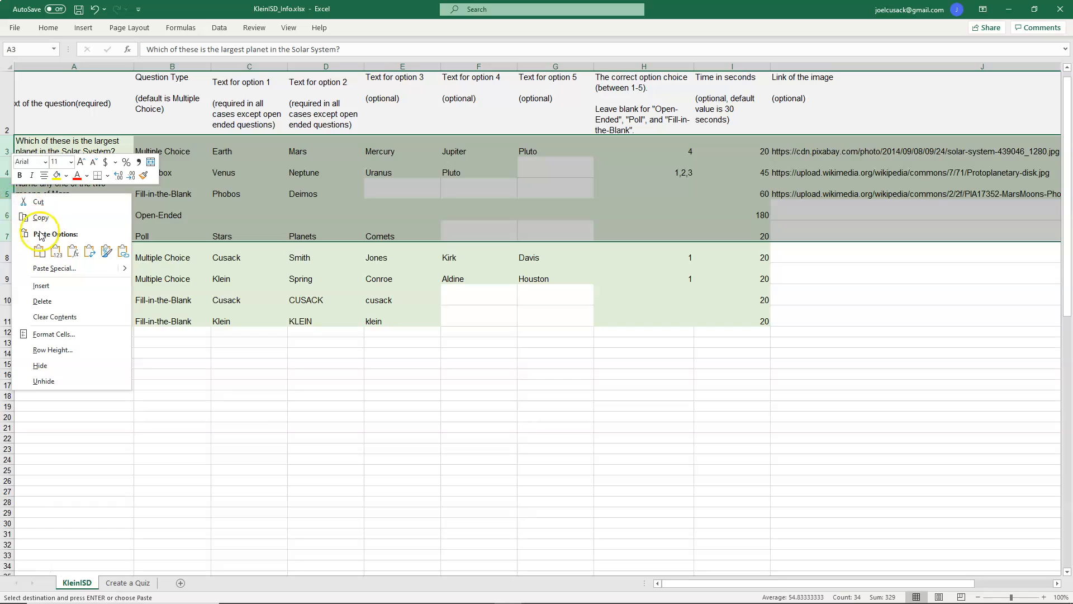
pyautogui.click(42, 302)
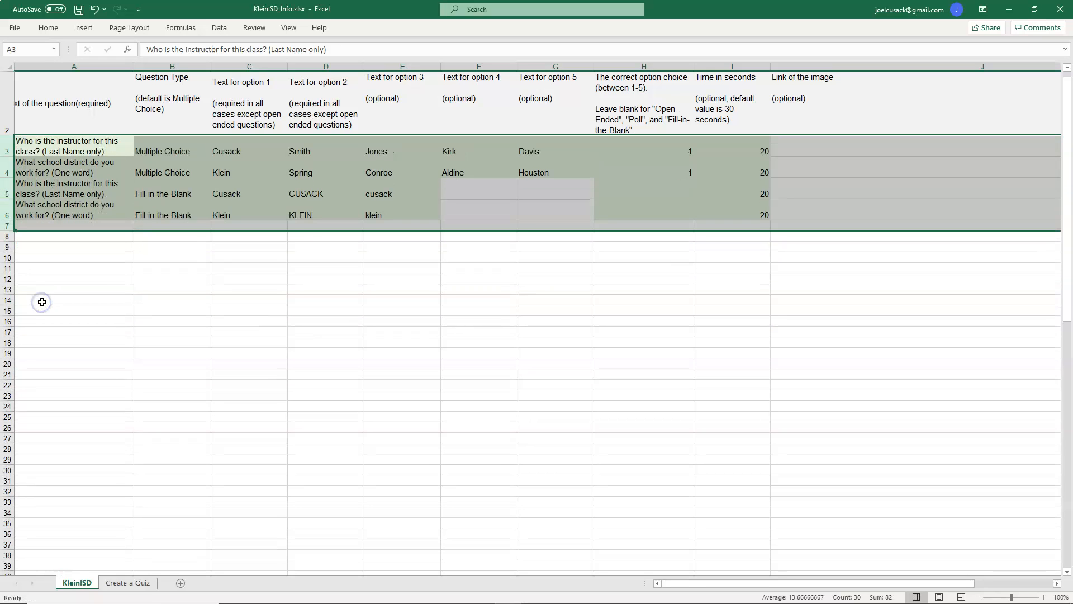
# Step: Check the remaining question cells and save the KleinISD_Info workbook
pyautogui.click(163, 215)
pyautogui.click(462, 213)
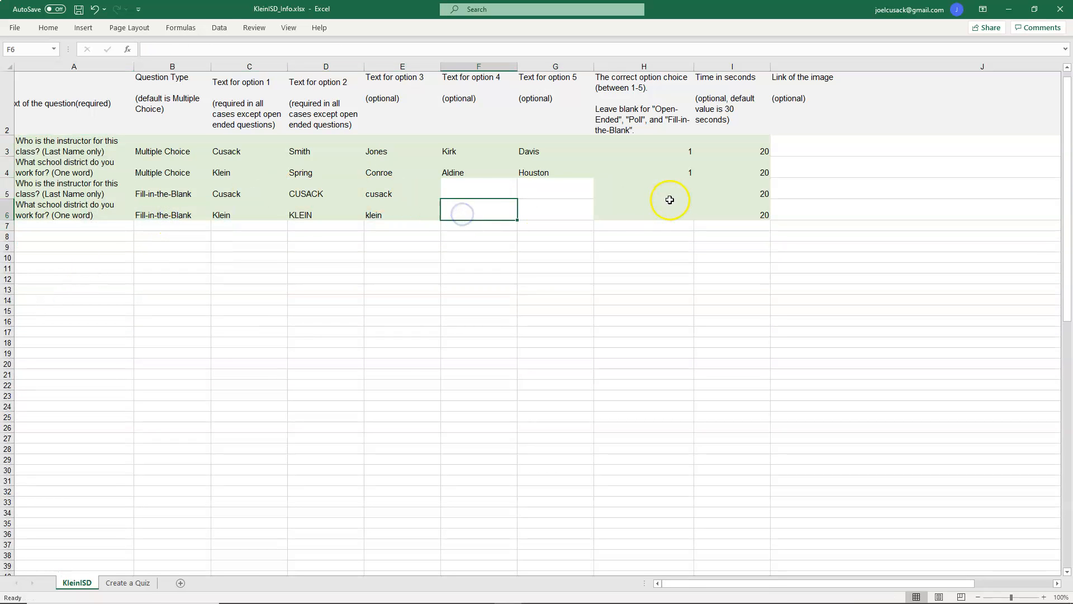
pyautogui.click(668, 194)
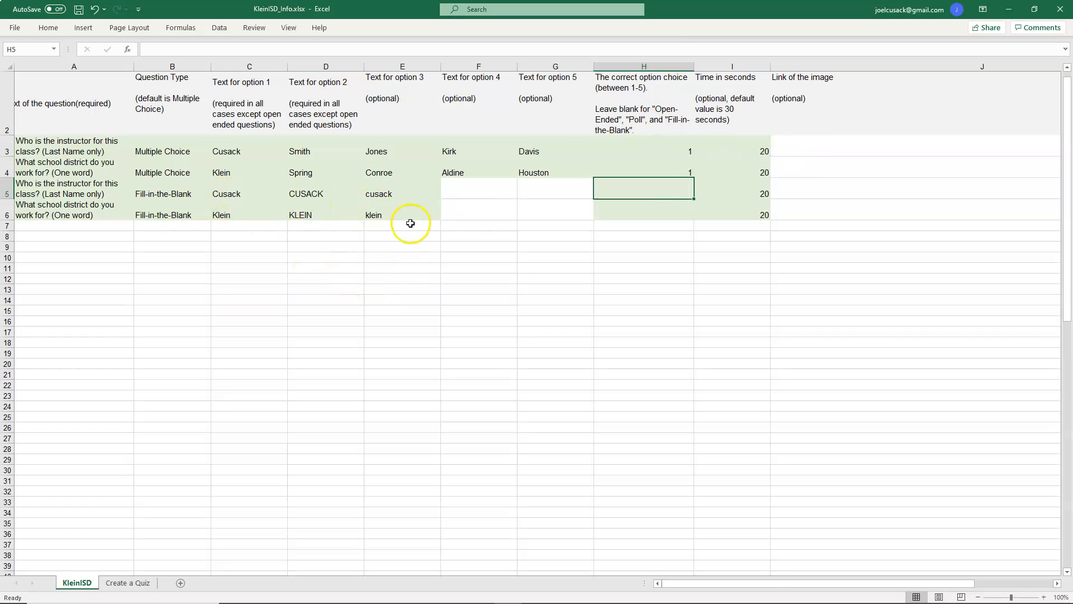
pyautogui.click(15, 28)
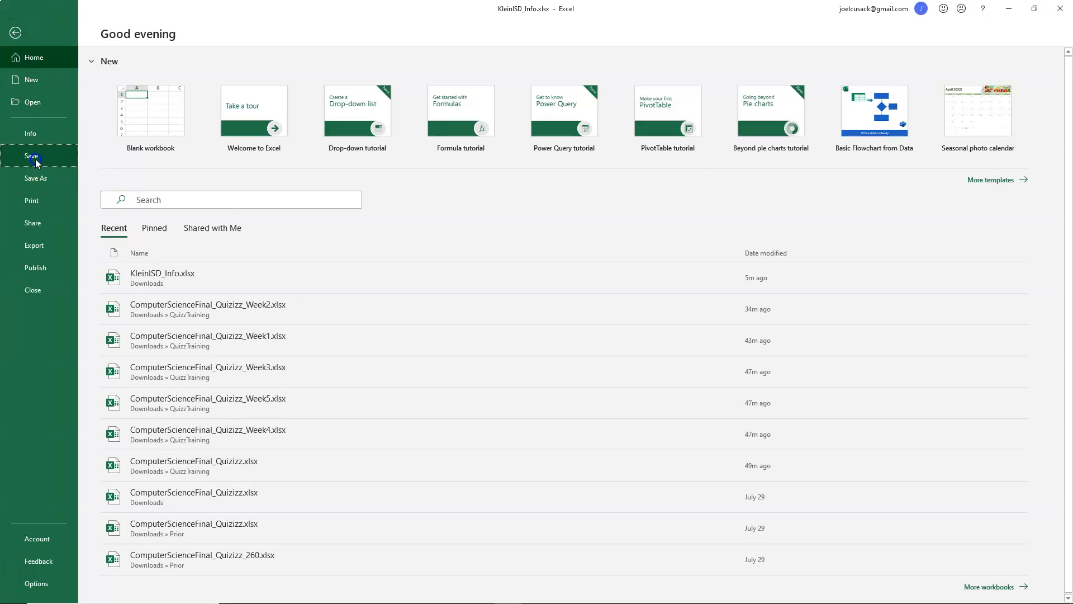
pyautogui.click(32, 156)
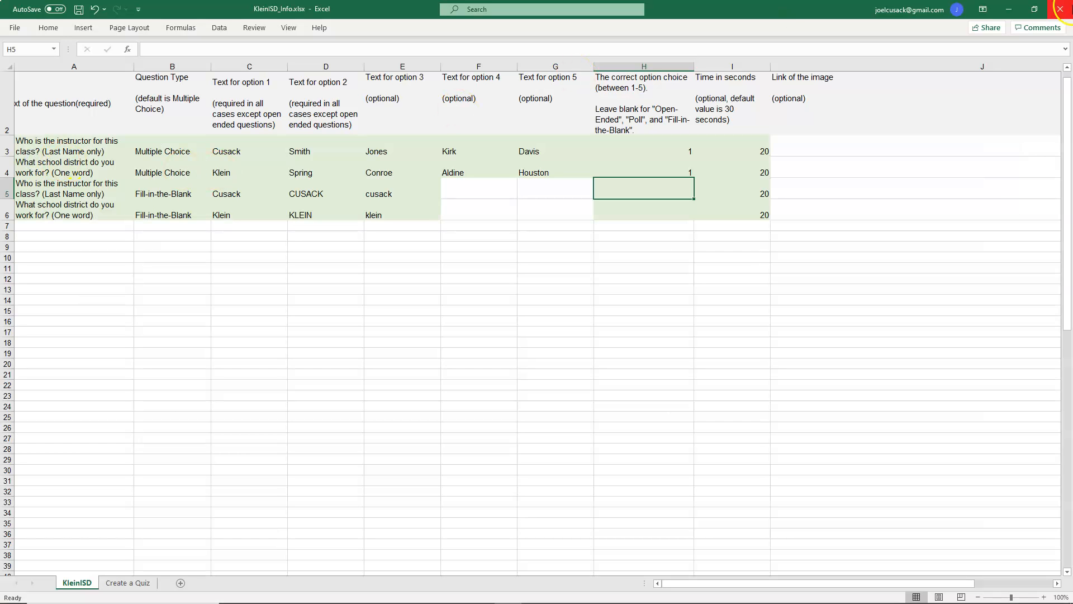
# Step: Close Excel and tile the Quizizz import dialog beside the Downloads folder window
pyautogui.click(1059, 10)
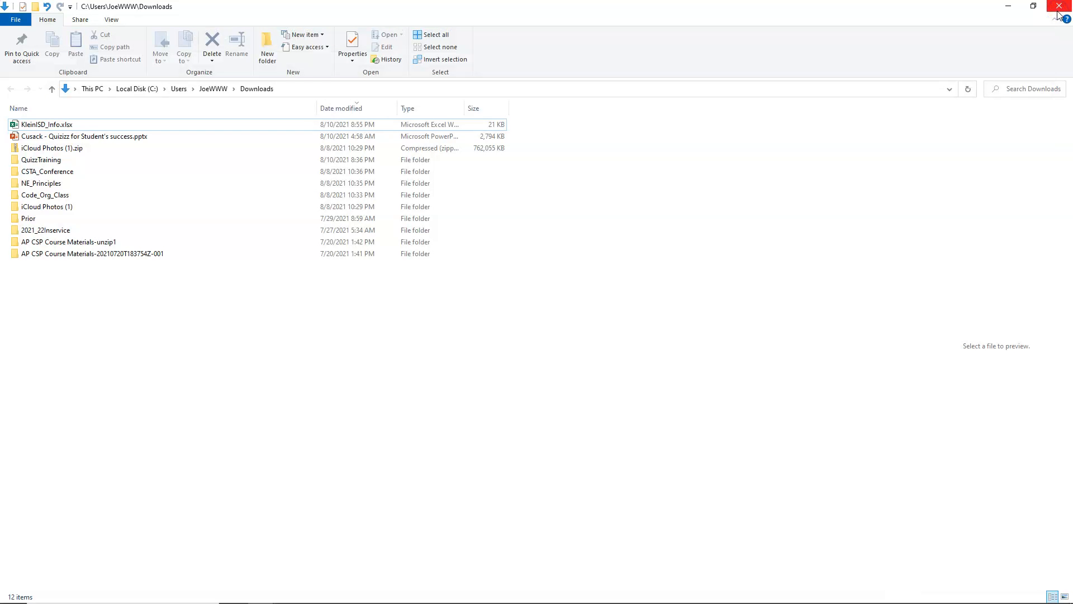
pyautogui.click(481, 593)
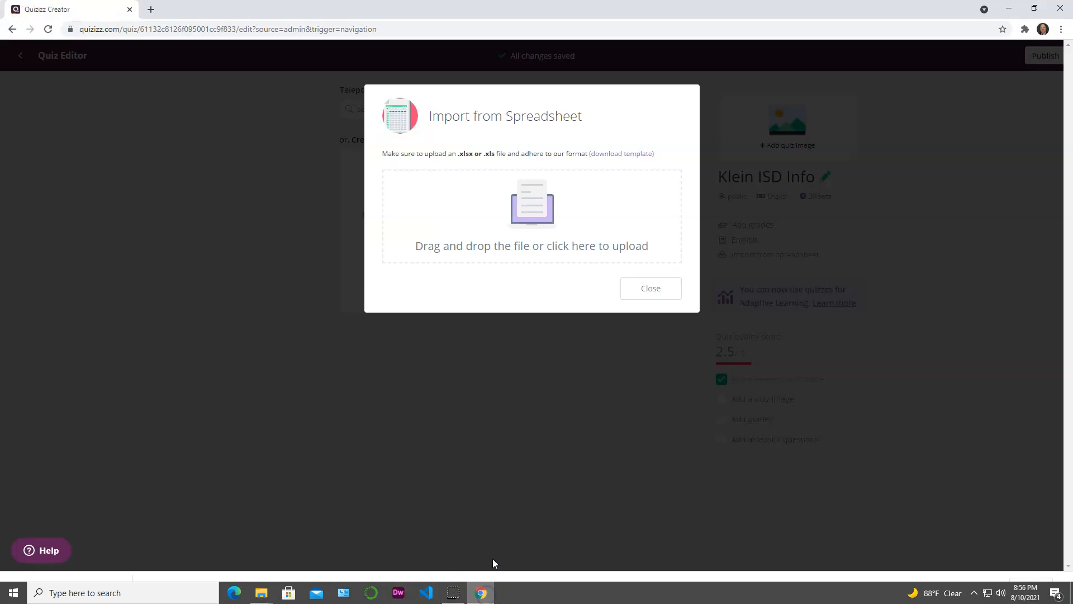
pyautogui.click(540, 208)
pyautogui.click(552, 39)
pyautogui.moveTo(556, 8); pyautogui.dragTo(1072, 150)
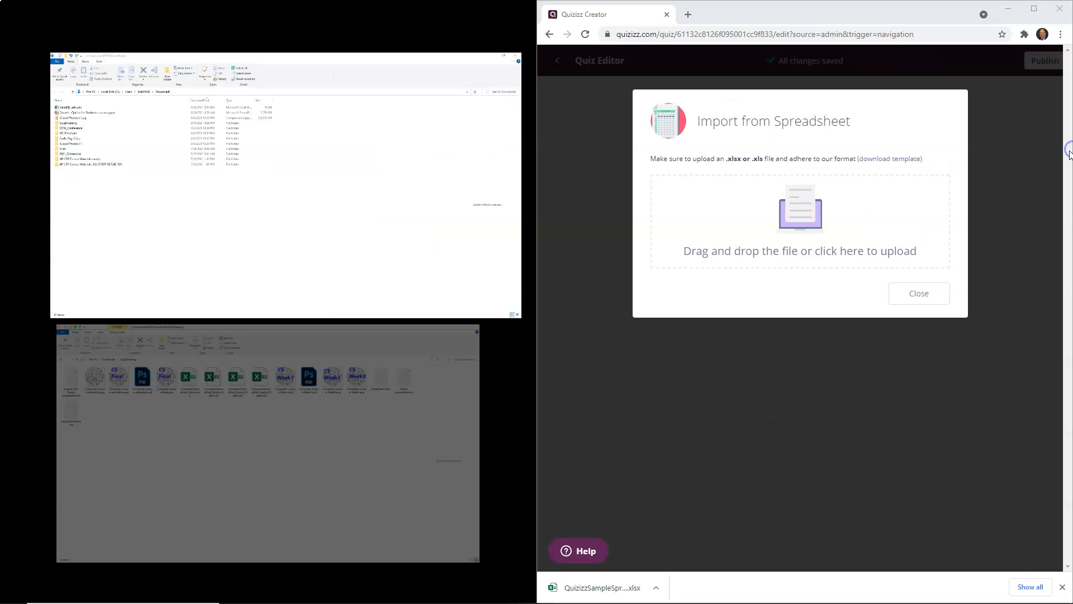
pyautogui.click(326, 219)
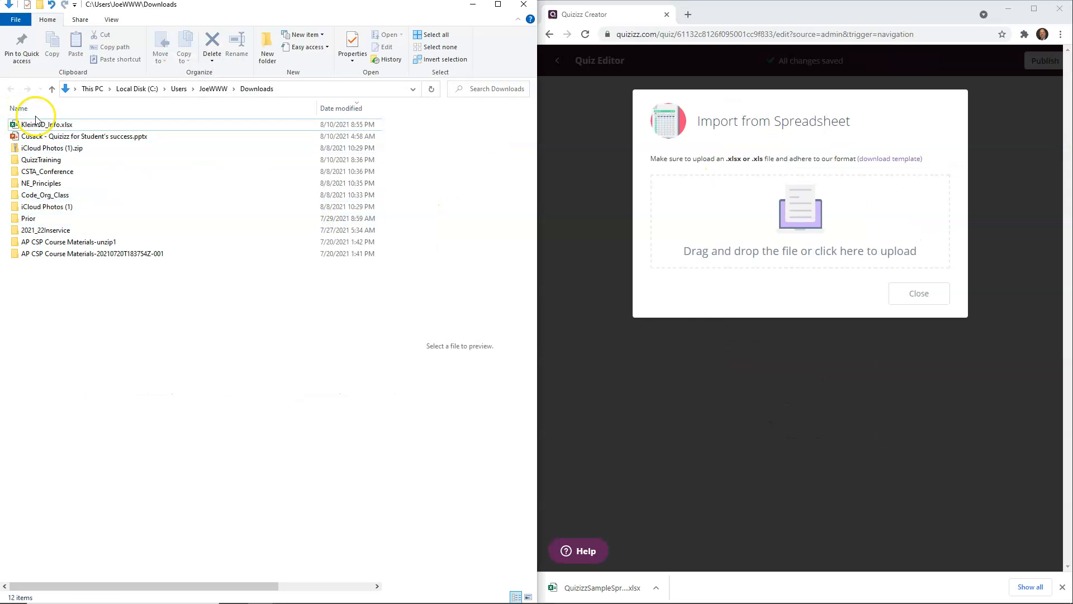
# Step: Upload KleinISD_Info.xlsx into the Import from Spreadsheet dialog and save the imported questions
pyautogui.click(36, 125)
pyautogui.moveTo(36, 125); pyautogui.dragTo(819, 229)
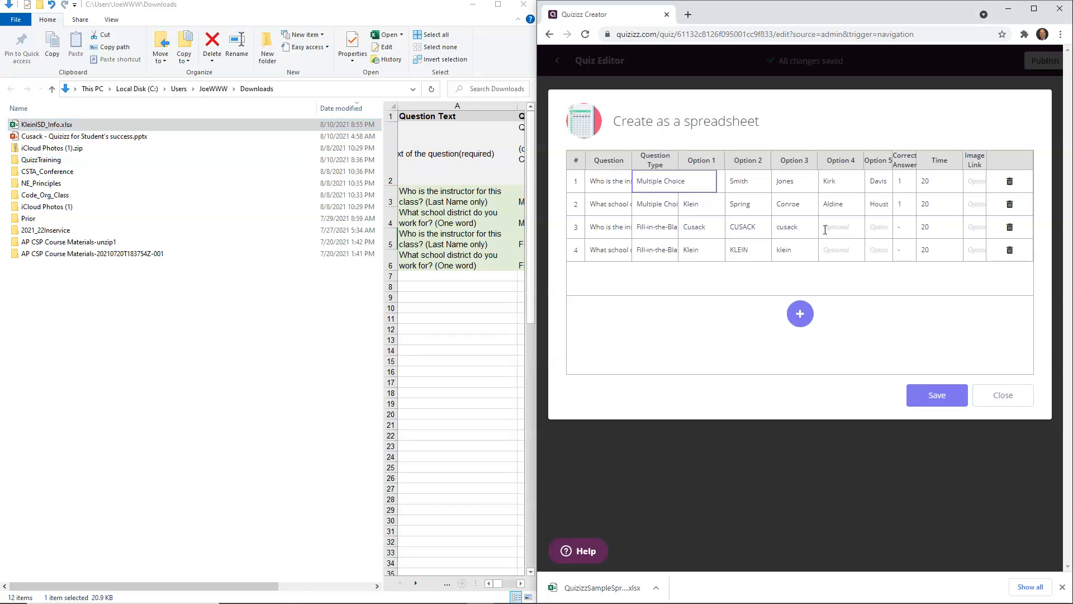
pyautogui.click(942, 397)
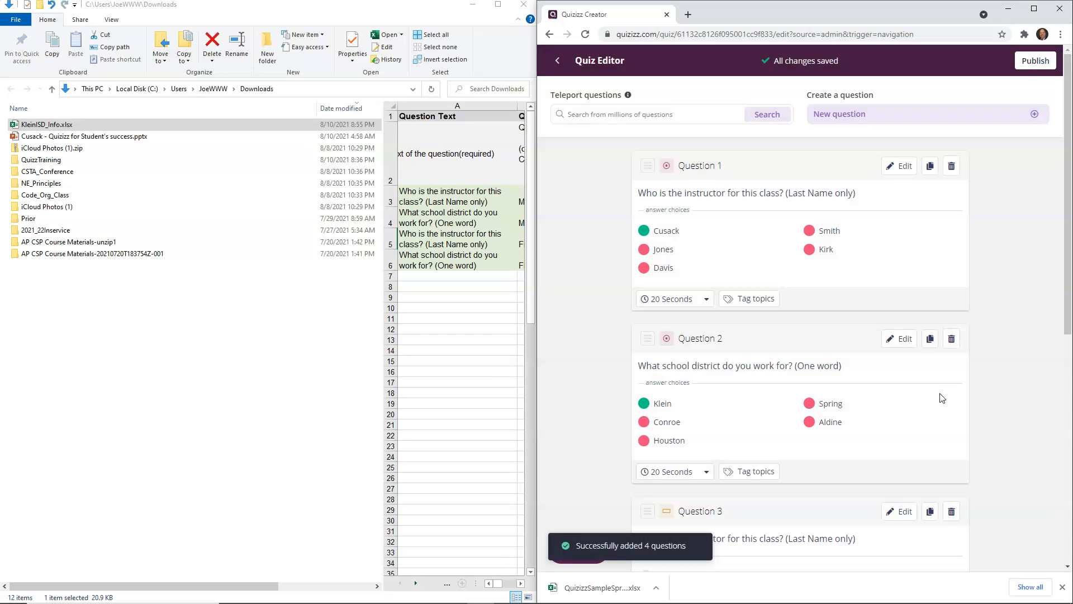
# Step: Review the imported questions in the quiz editor
pyautogui.scroll(-5, 916, 302)
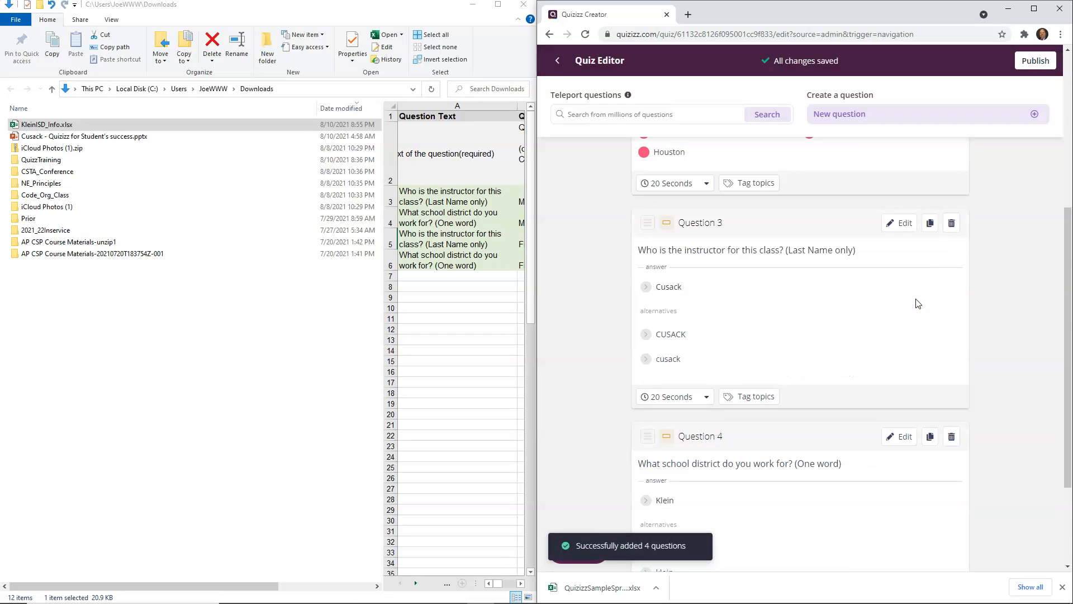
pyautogui.scroll(-2, 917, 304)
pyautogui.scroll(8, 917, 304)
pyautogui.click(945, 234)
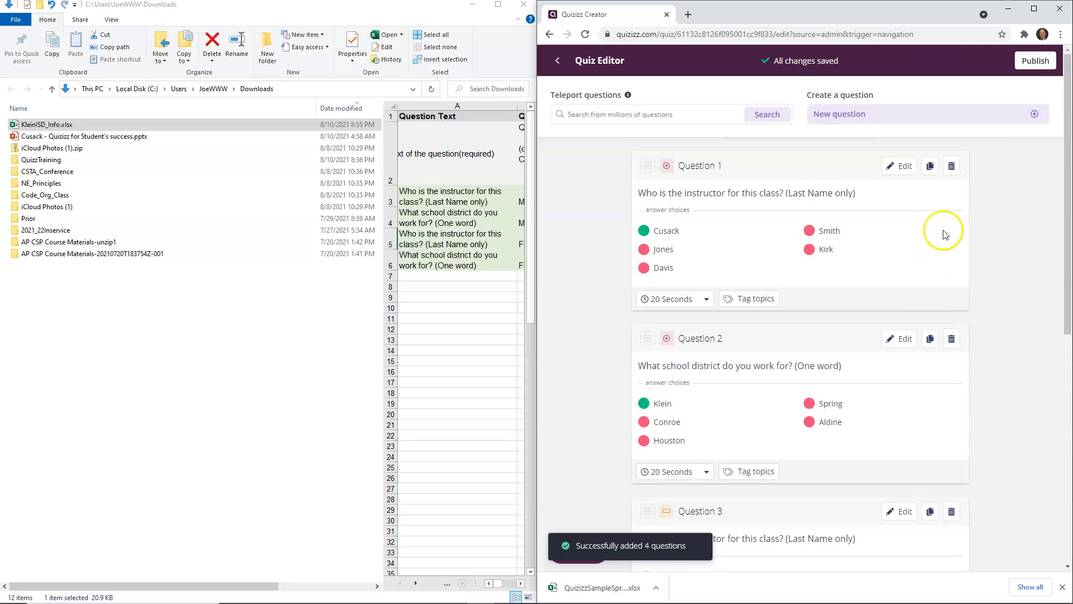
# Step: Start publishing and add Computer-science-education.jpg as the quiz title image
pyautogui.click(1031, 63)
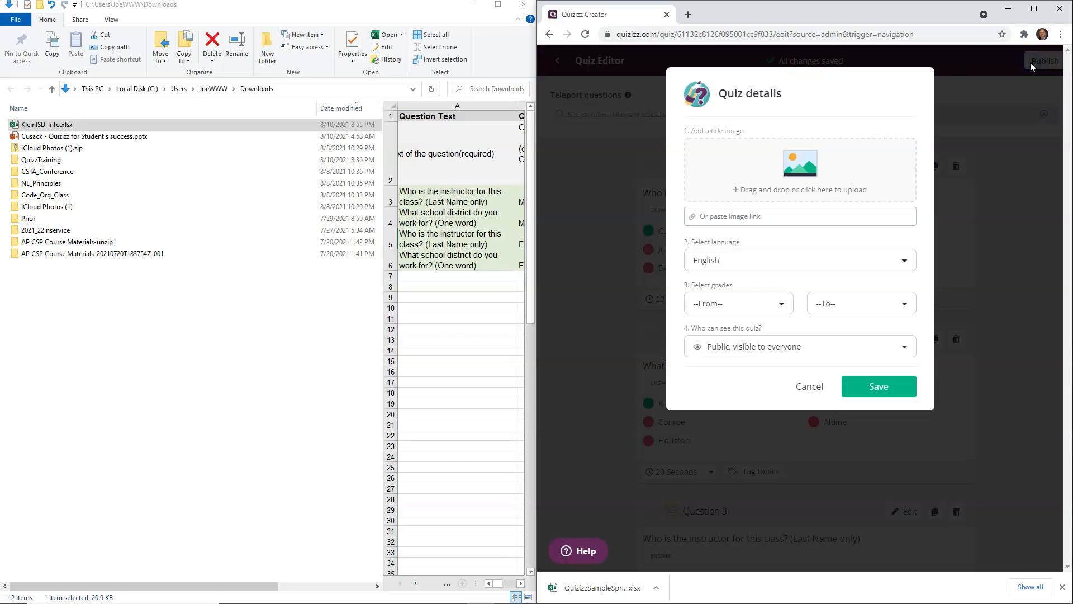
pyautogui.click(809, 168)
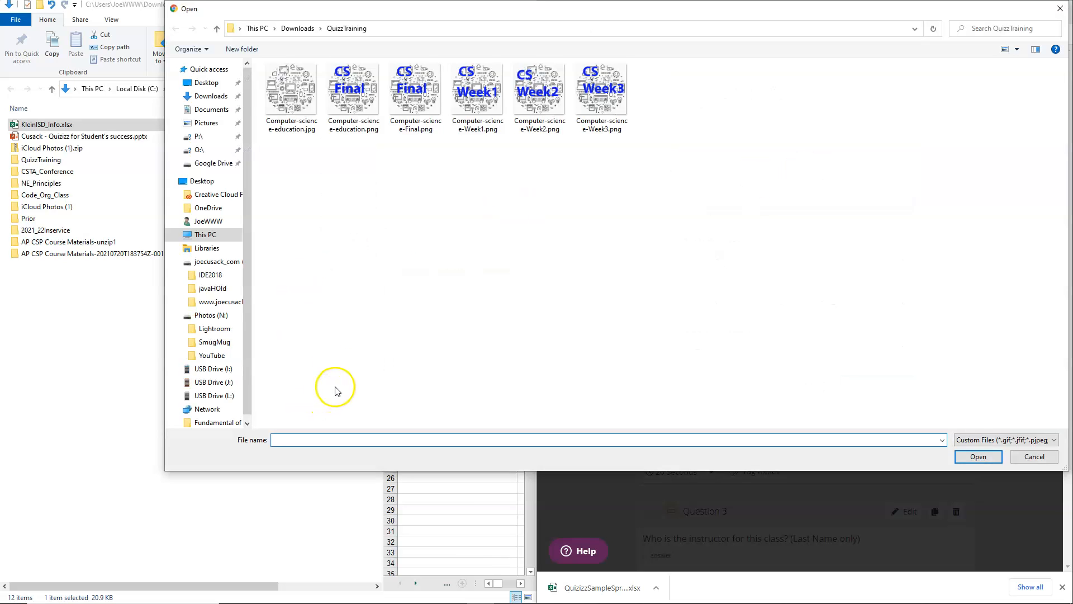
pyautogui.doubleClick(282, 91)
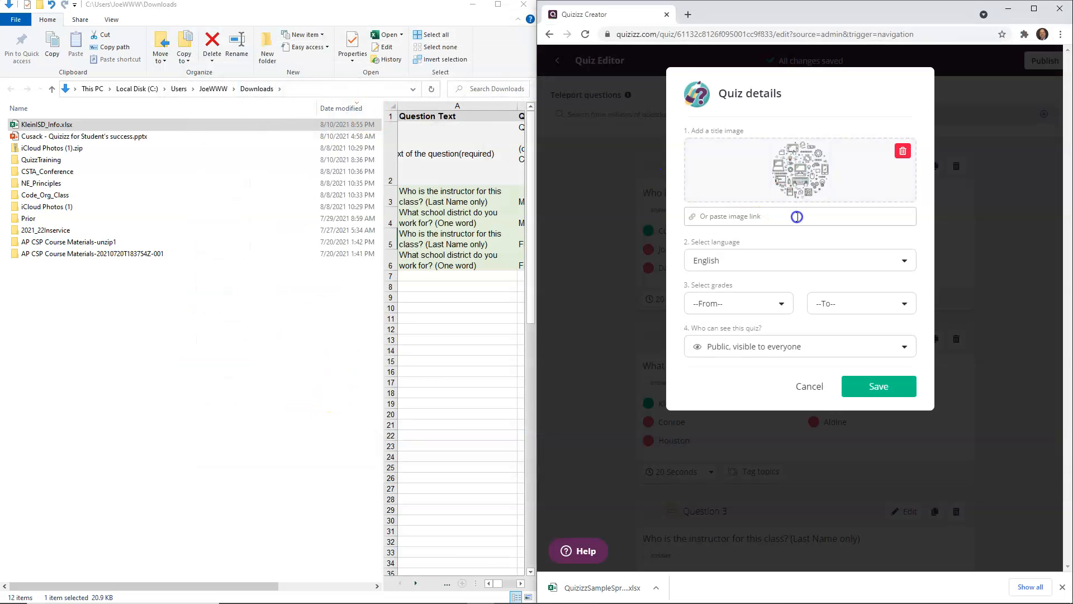
# Step: Set the quiz grades from KG to 12th
pyautogui.click(736, 311)
pyautogui.scroll(-5, 725, 369)
pyautogui.scroll(2, 721, 358)
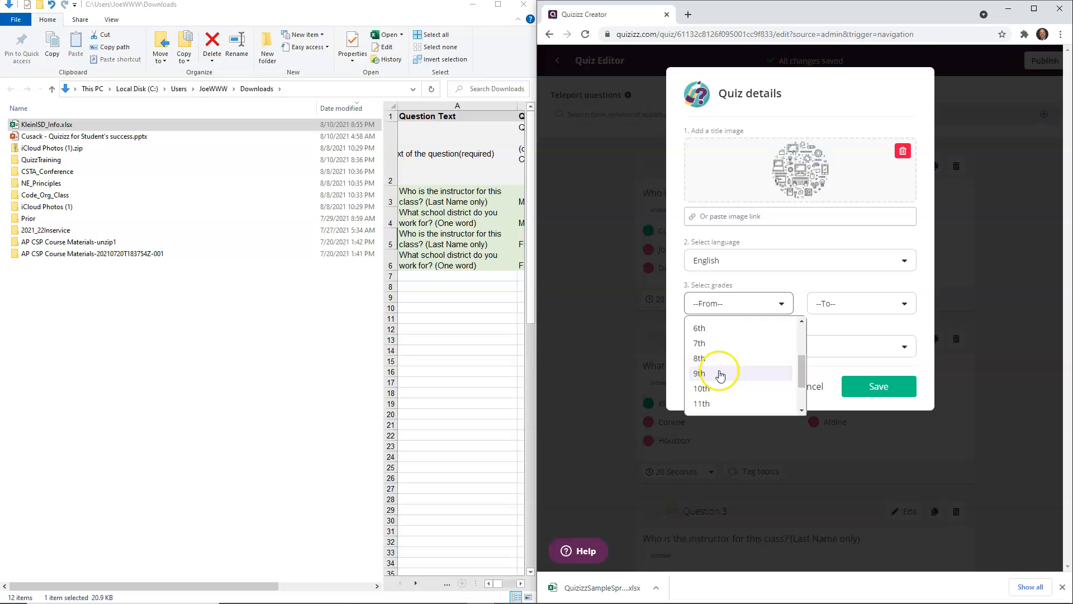
pyautogui.click(720, 368)
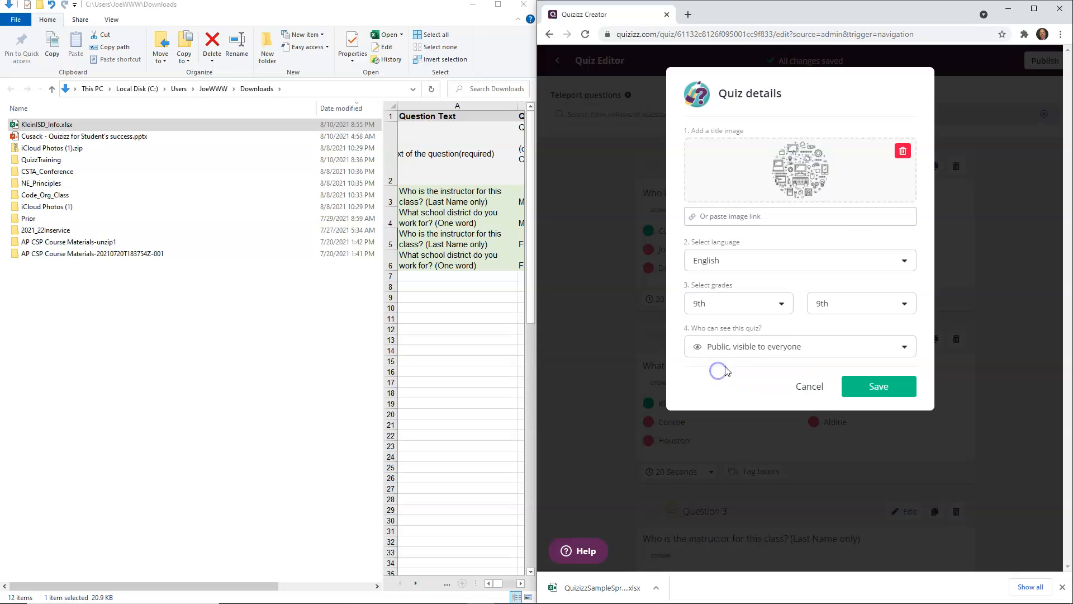
pyautogui.click(780, 304)
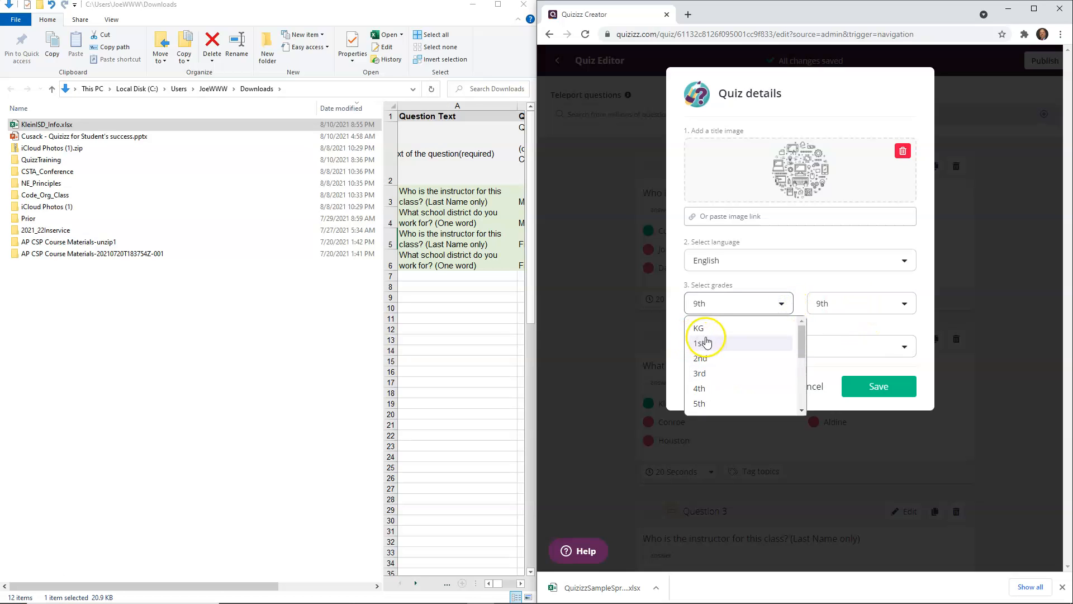
pyautogui.click(698, 329)
pyautogui.click(840, 308)
pyautogui.scroll(-3, 844, 346)
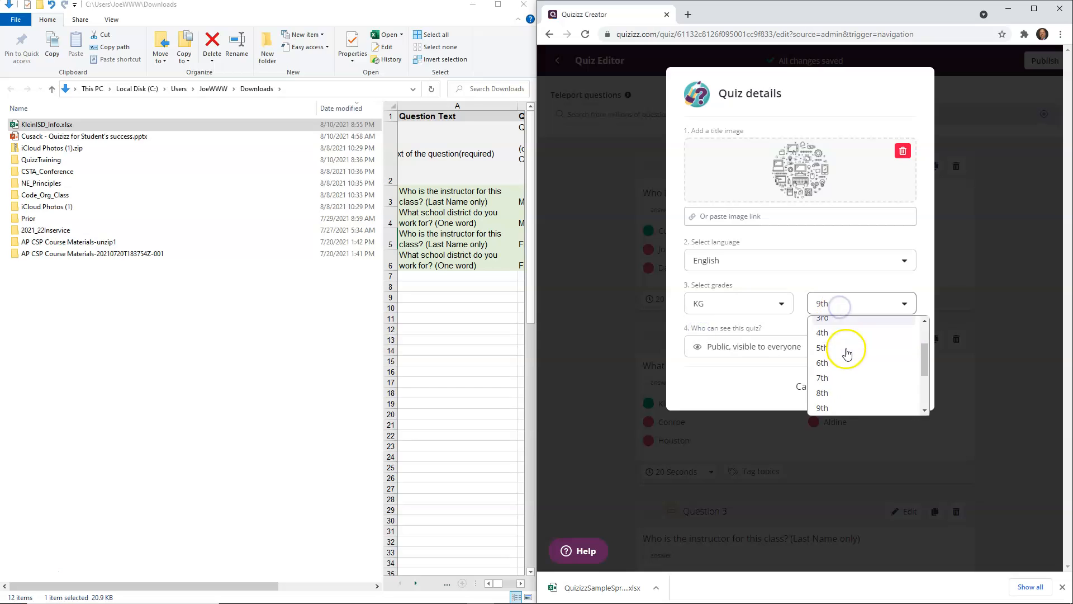
pyautogui.click(848, 363)
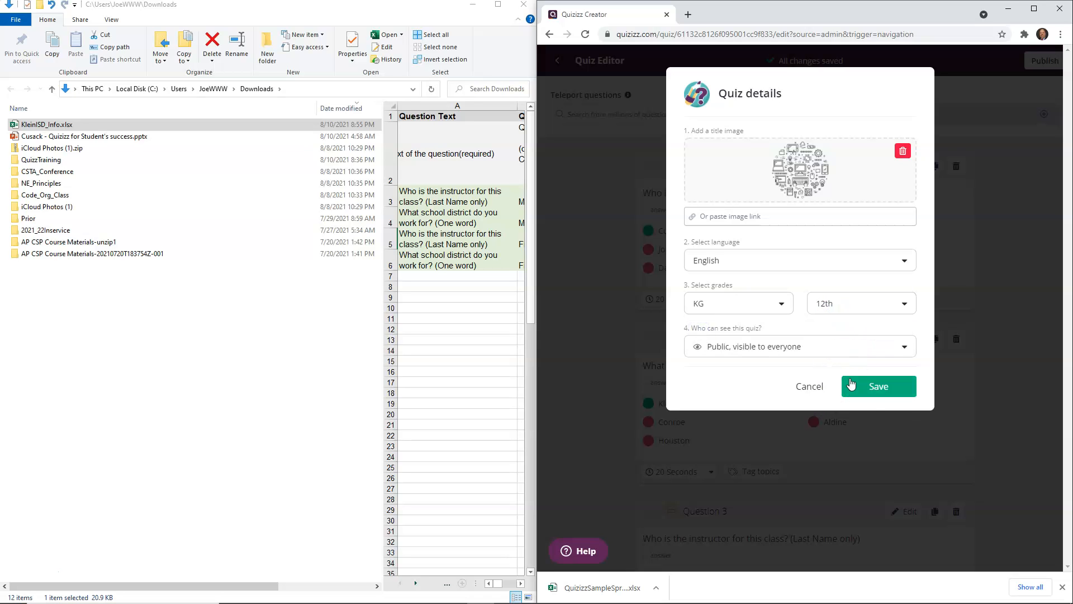
# Step: Make the quiz Private, visible to you, and save the quiz details
pyautogui.click(807, 347)
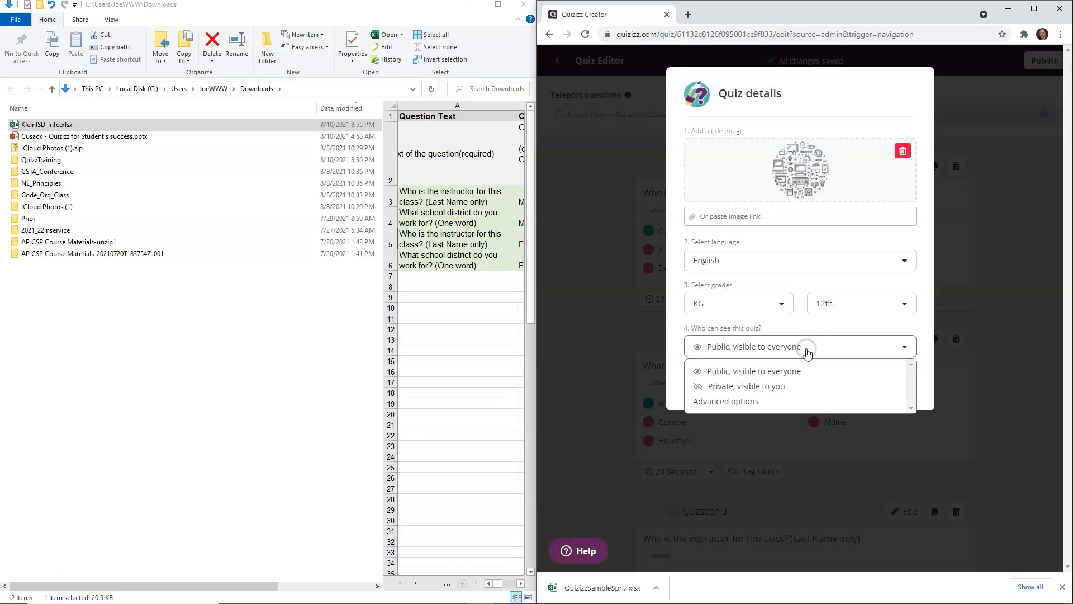
pyautogui.click(760, 387)
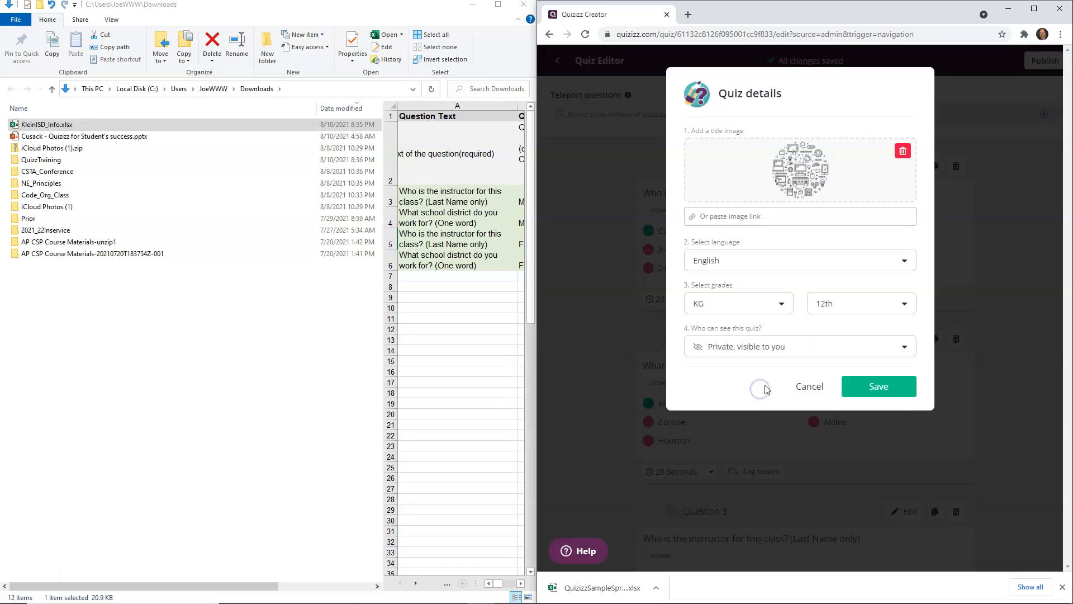
pyautogui.click(879, 388)
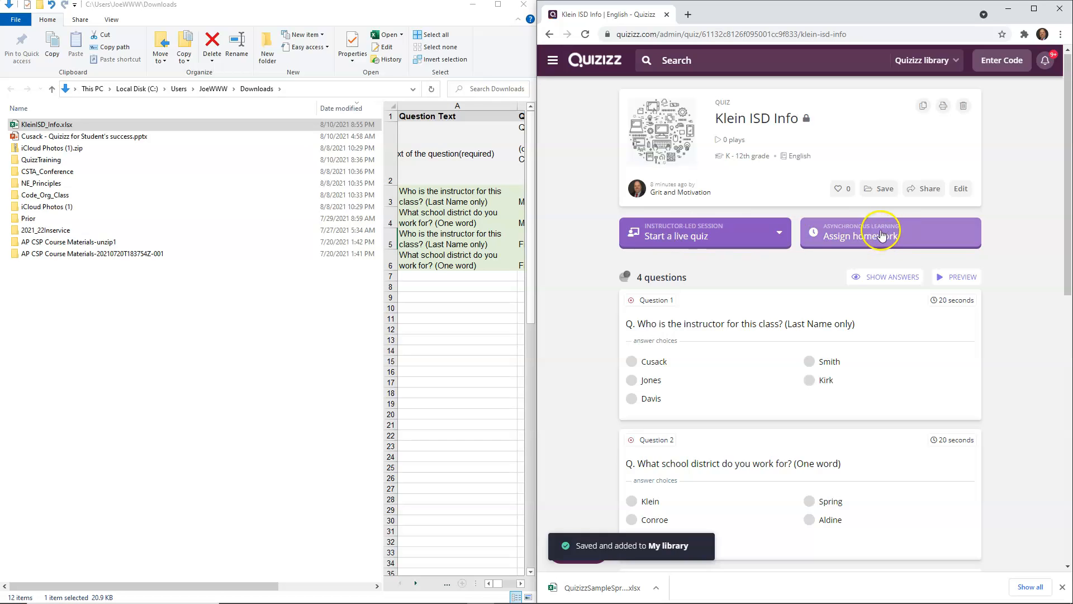
# Step: Open the homework assignment options for the Klein ISD Info quiz
pyautogui.click(871, 239)
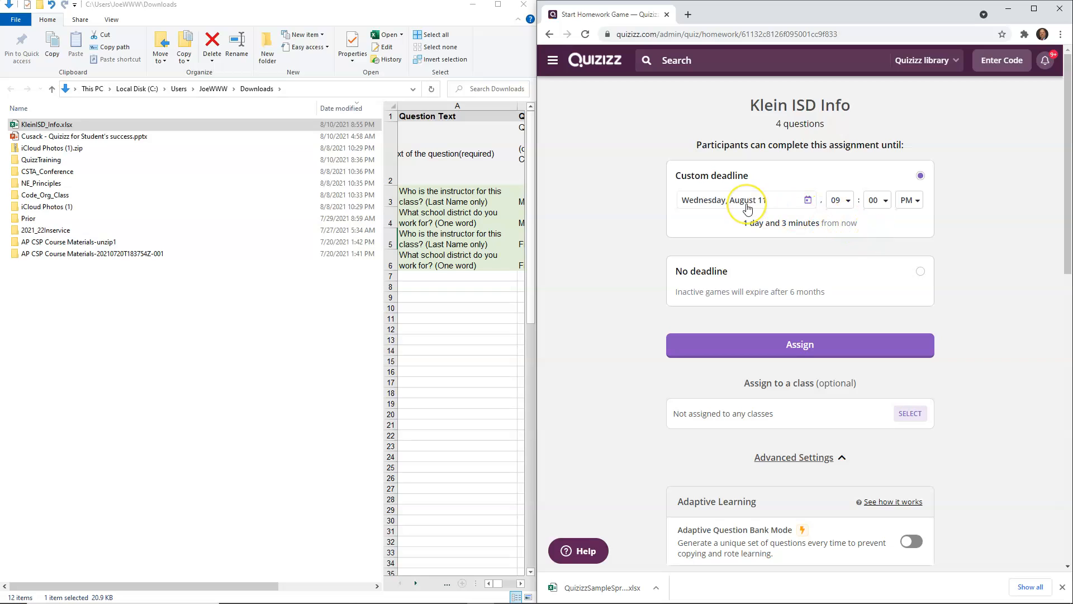
# Step: Set the homework assignment to have no deadline
pyautogui.click(848, 203)
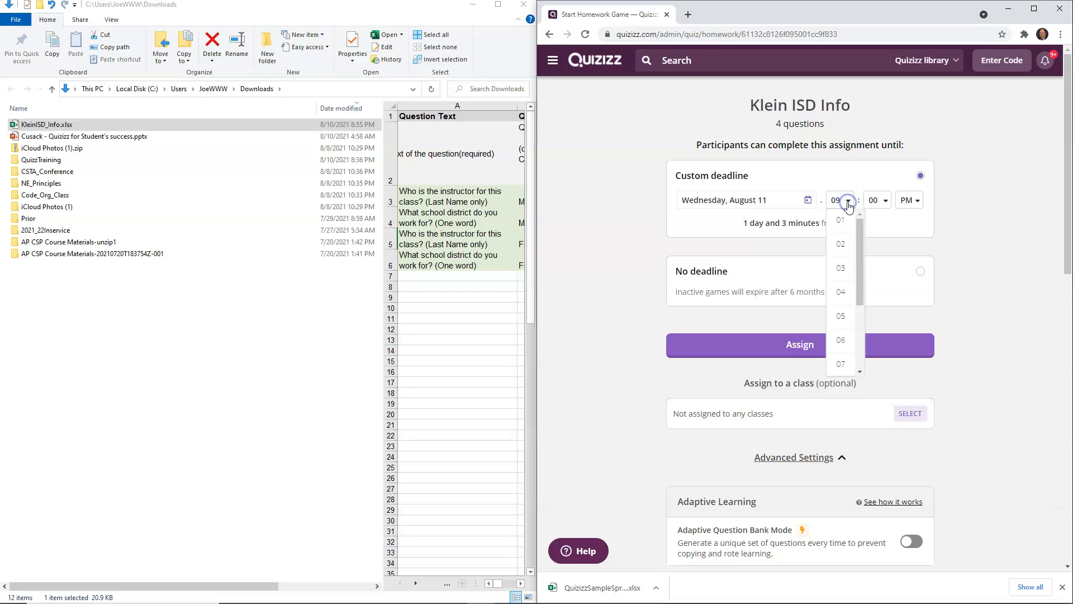
pyautogui.click(807, 200)
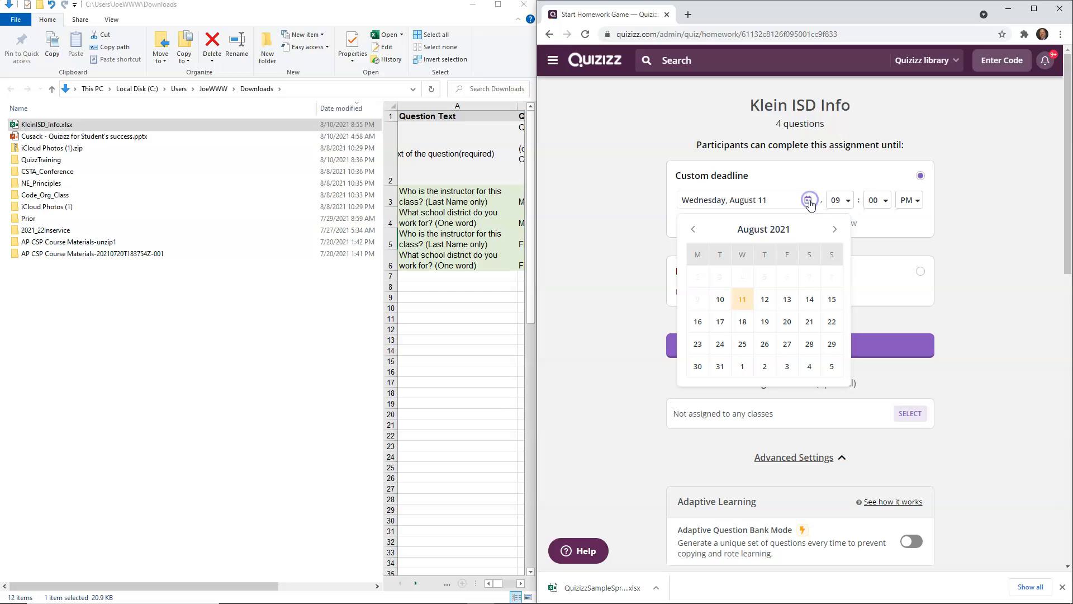
pyautogui.click(835, 230)
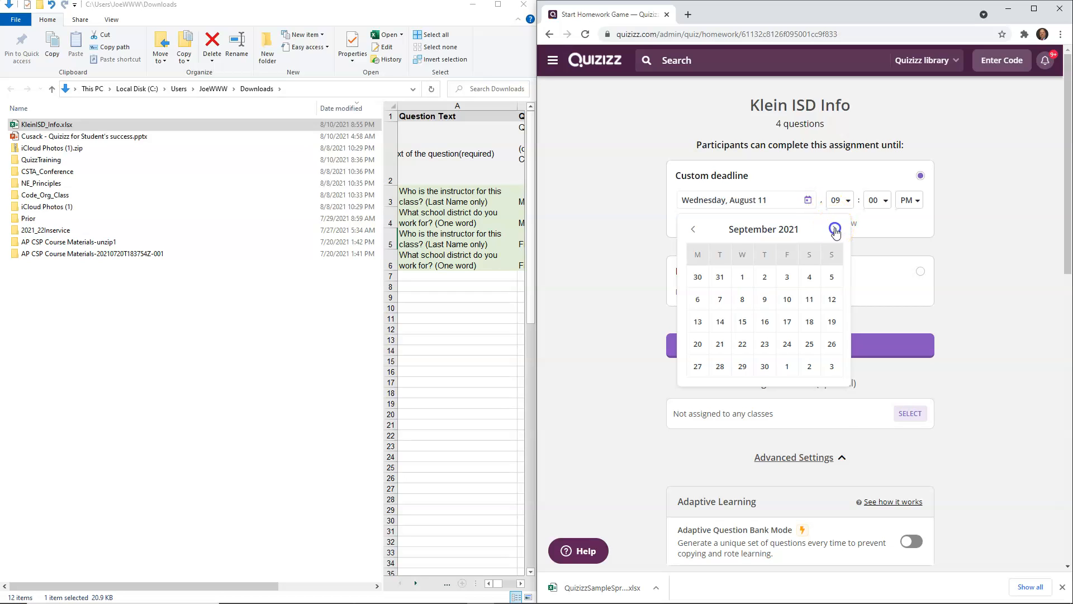
pyautogui.click(835, 230)
pyautogui.click(835, 230)
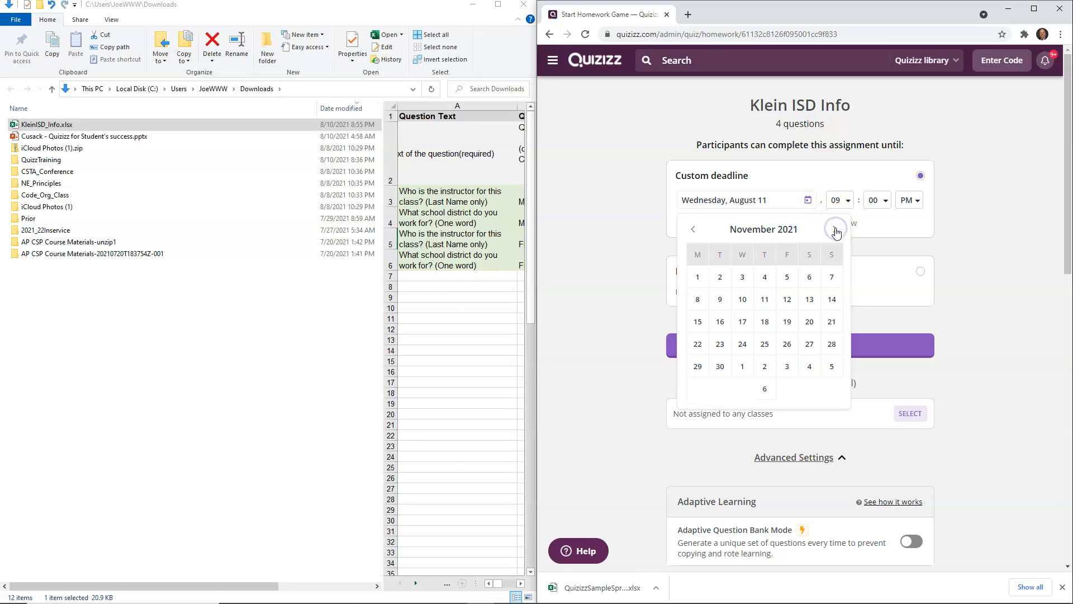
pyautogui.click(835, 230)
pyautogui.click(835, 230)
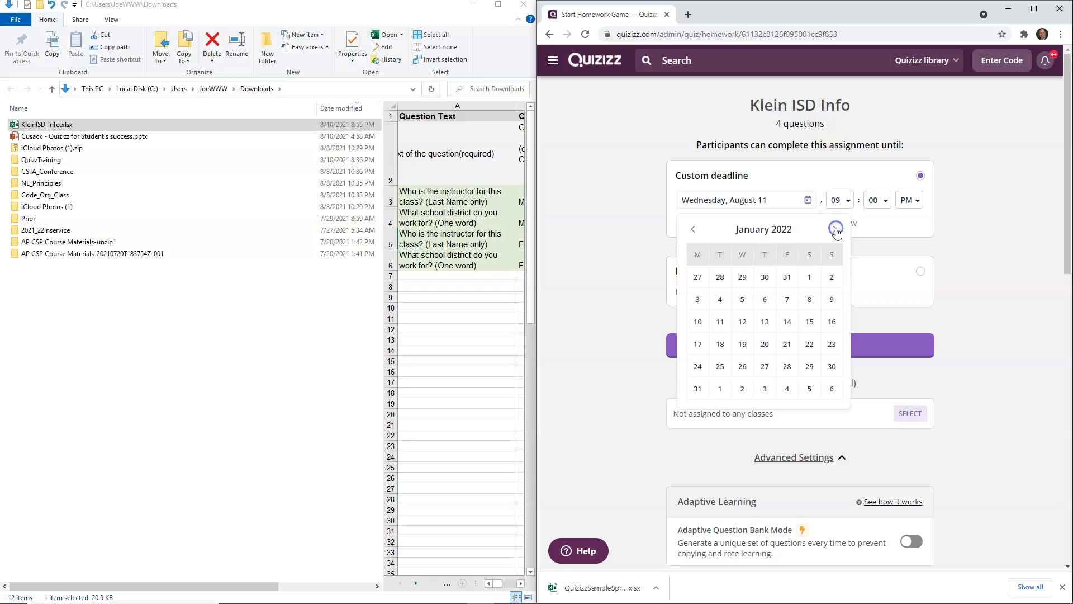
pyautogui.click(1002, 244)
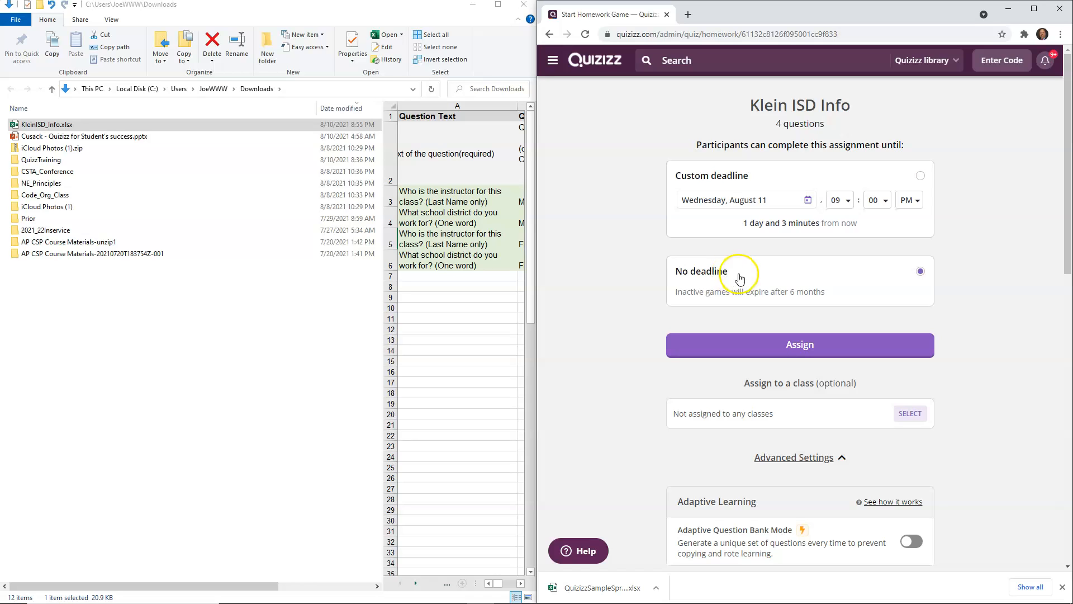
# Step: Scroll through the assignment's advanced settings to review adaptive, general and activity options
pyautogui.scroll(-3, 1004, 334)
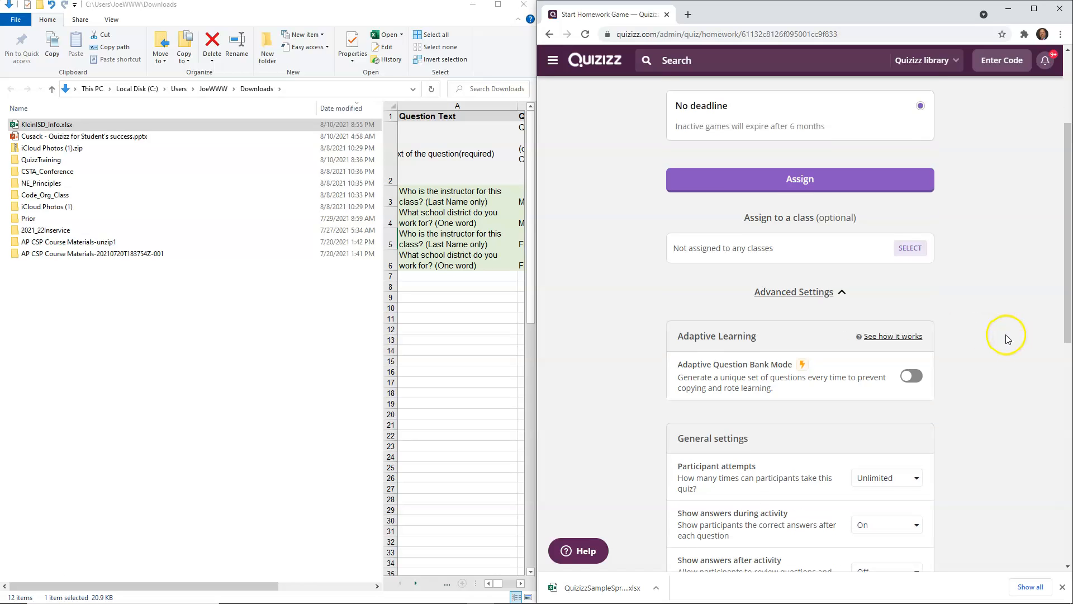
pyautogui.scroll(-2, 1005, 334)
pyautogui.scroll(-1, 1008, 336)
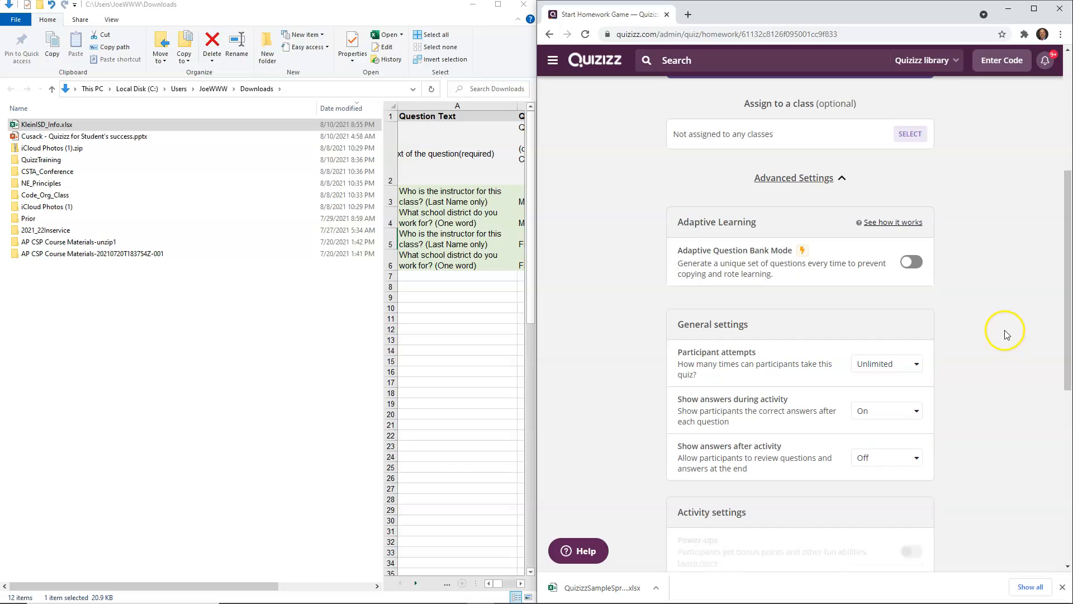
pyautogui.scroll(-3, 1005, 330)
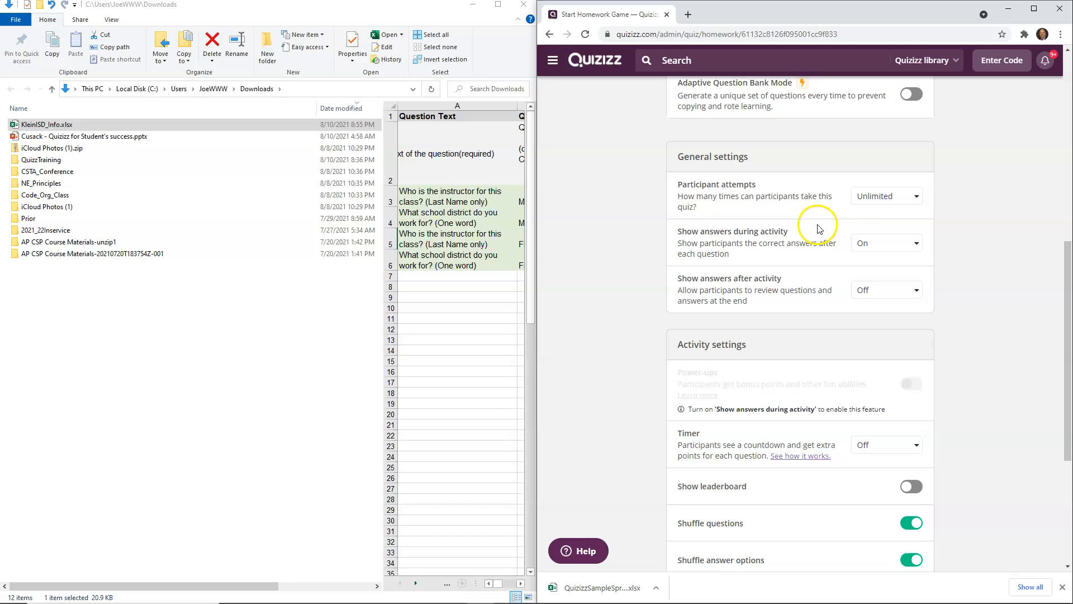
pyautogui.scroll(8, 906, 208)
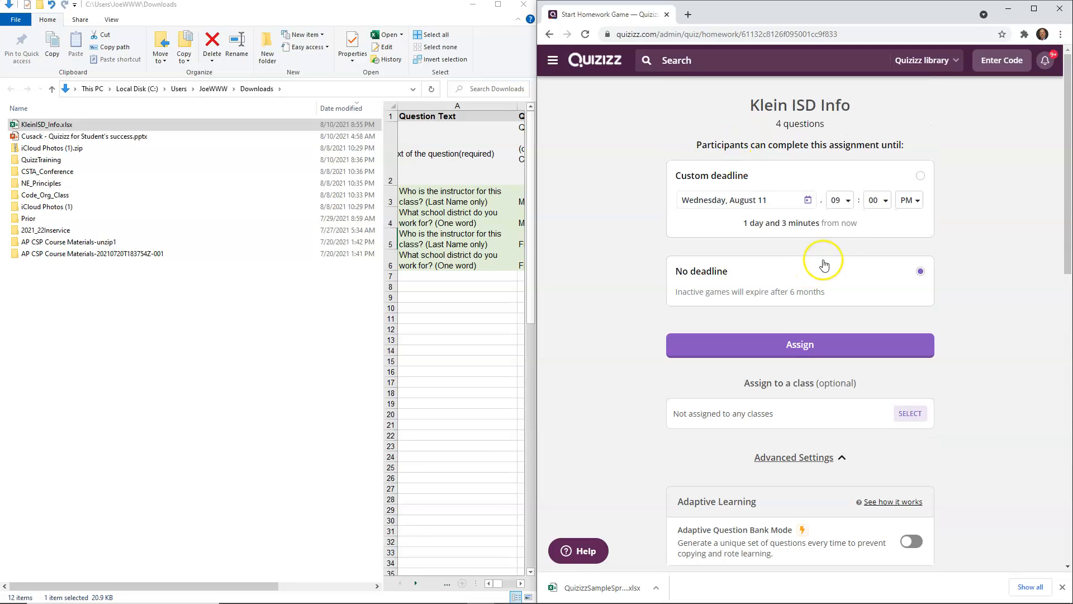
pyautogui.scroll(-7, 844, 255)
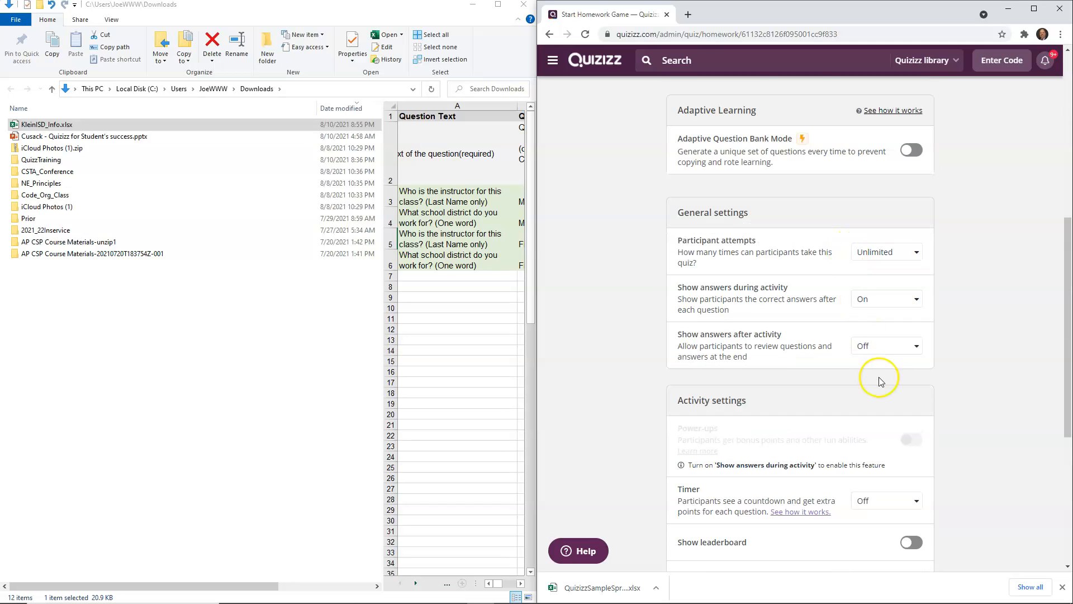
pyautogui.scroll(4, 945, 280)
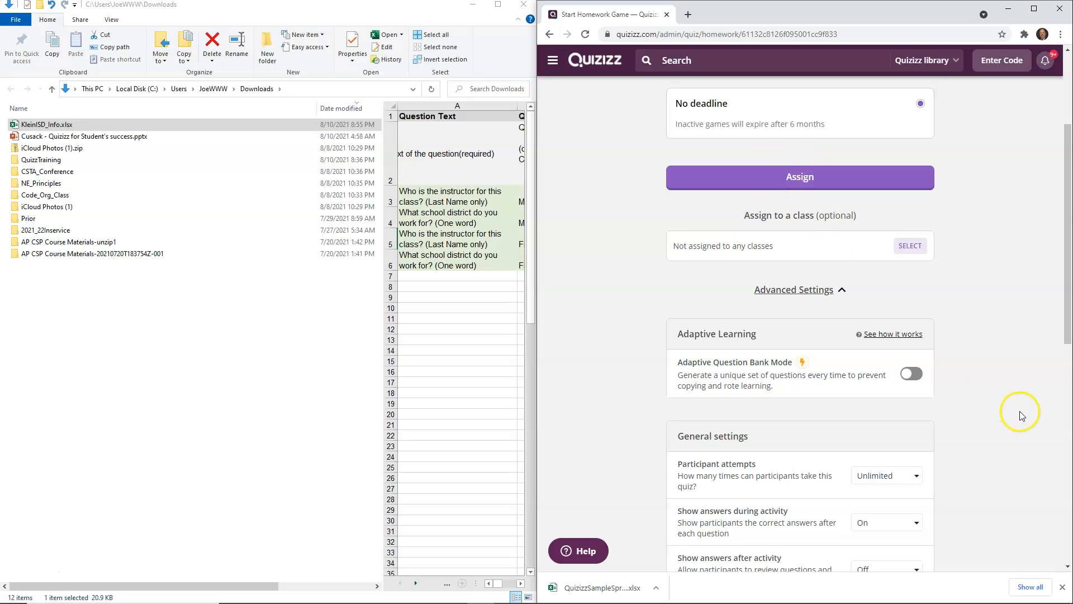
pyautogui.scroll(-4, 1019, 412)
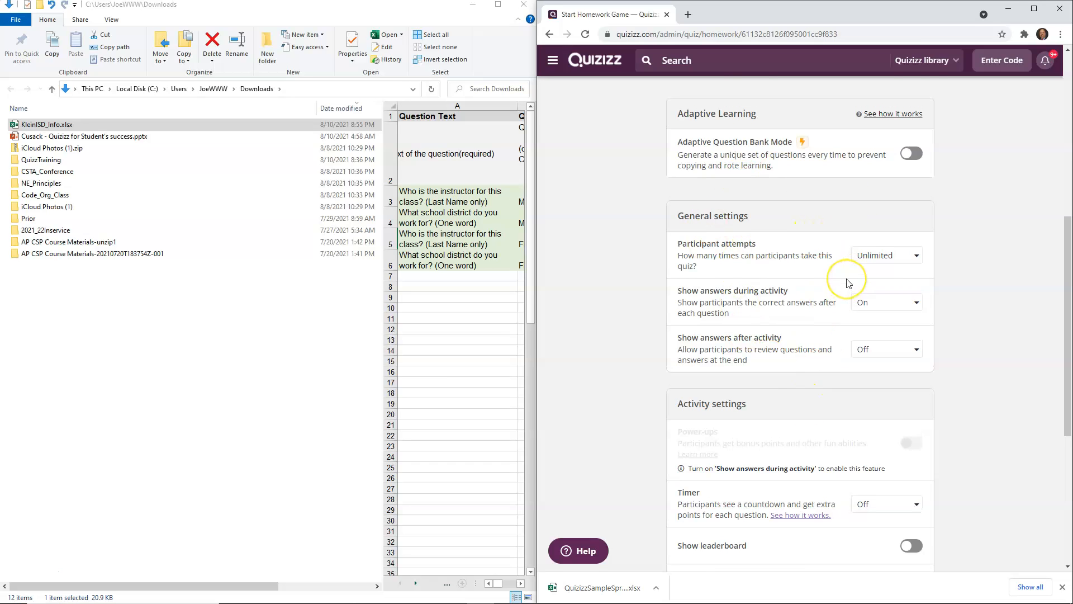
pyautogui.scroll(3, 848, 283)
pyautogui.scroll(-2, 849, 283)
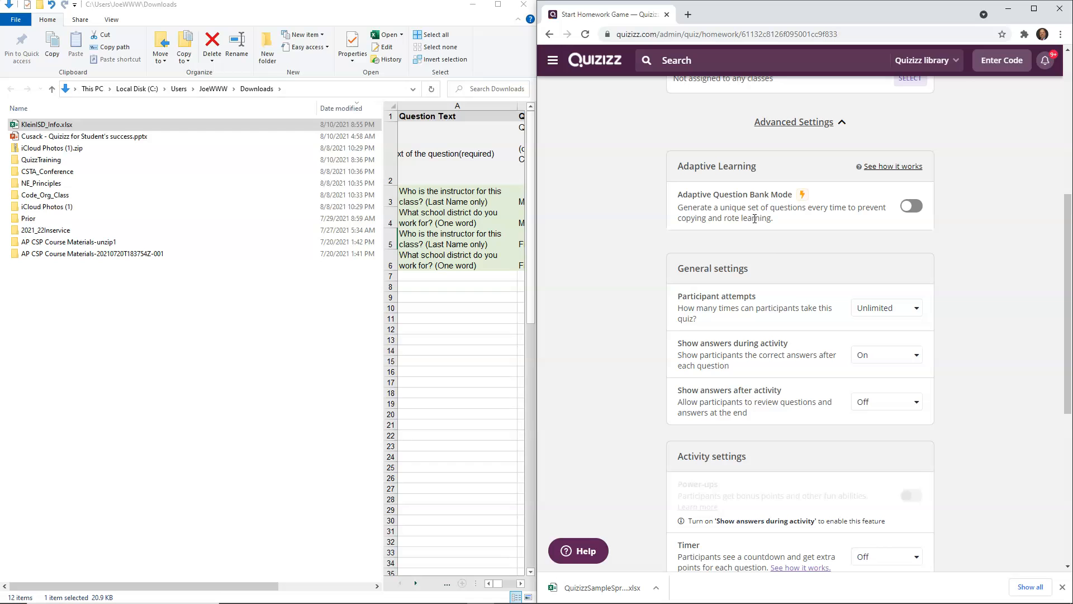
pyautogui.scroll(3, 780, 265)
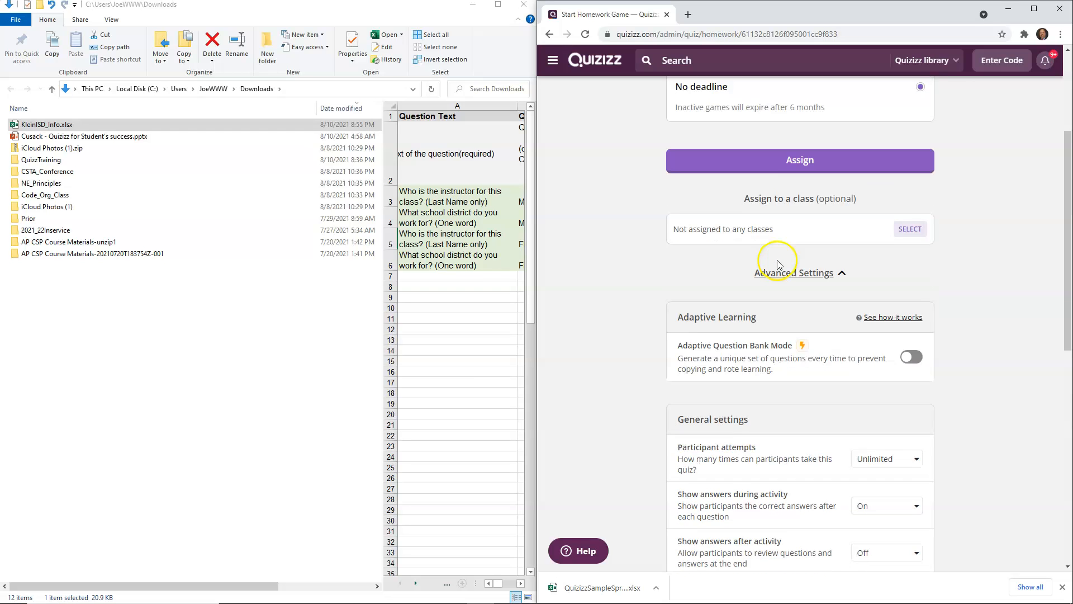
pyautogui.scroll(4, 780, 265)
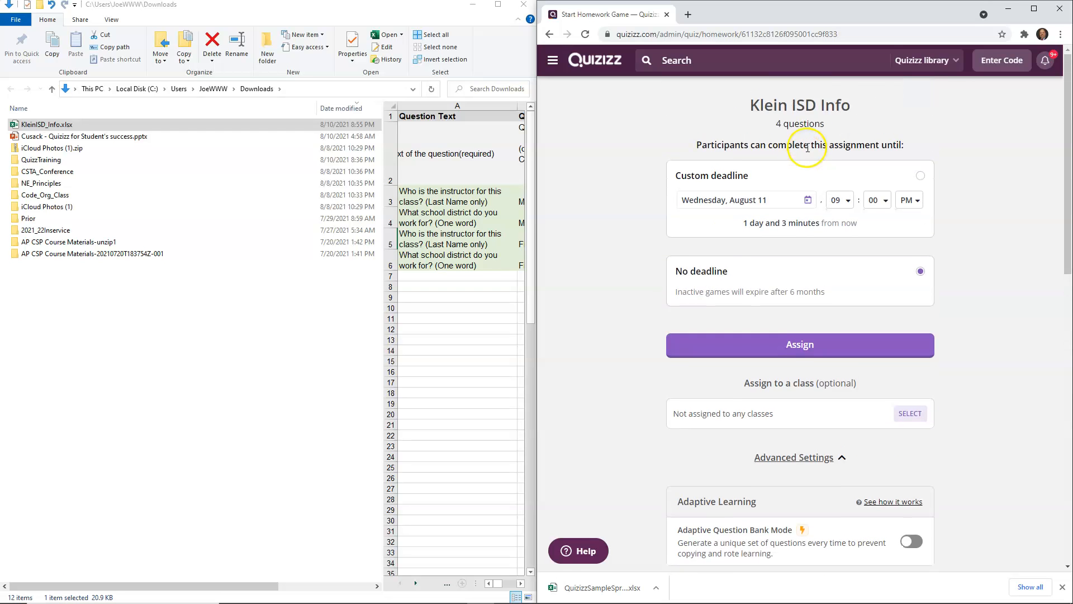
pyautogui.scroll(-8, 806, 148)
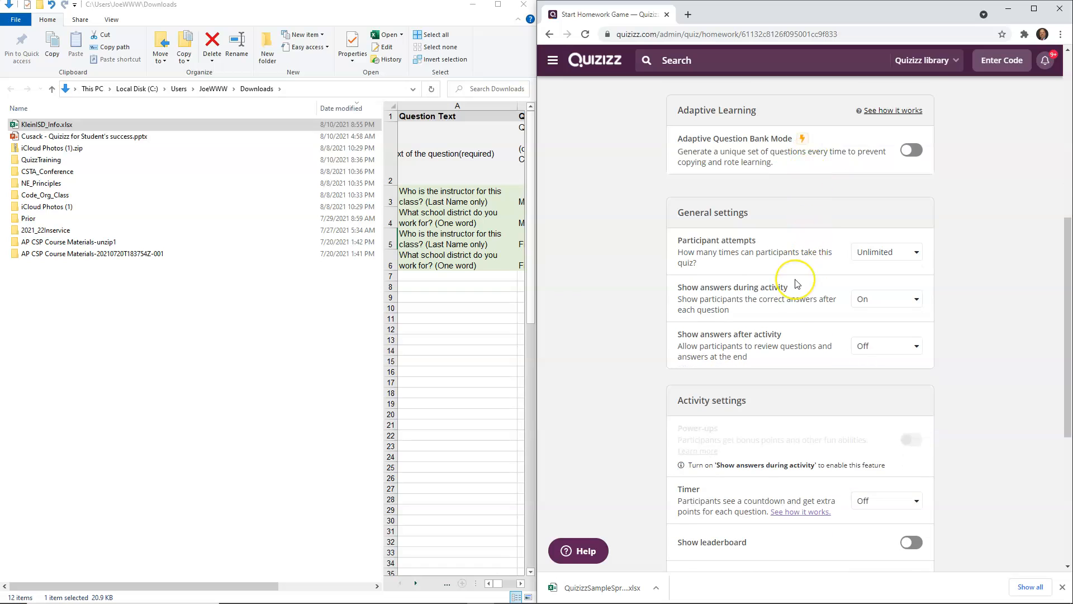
pyautogui.scroll(-5, 797, 283)
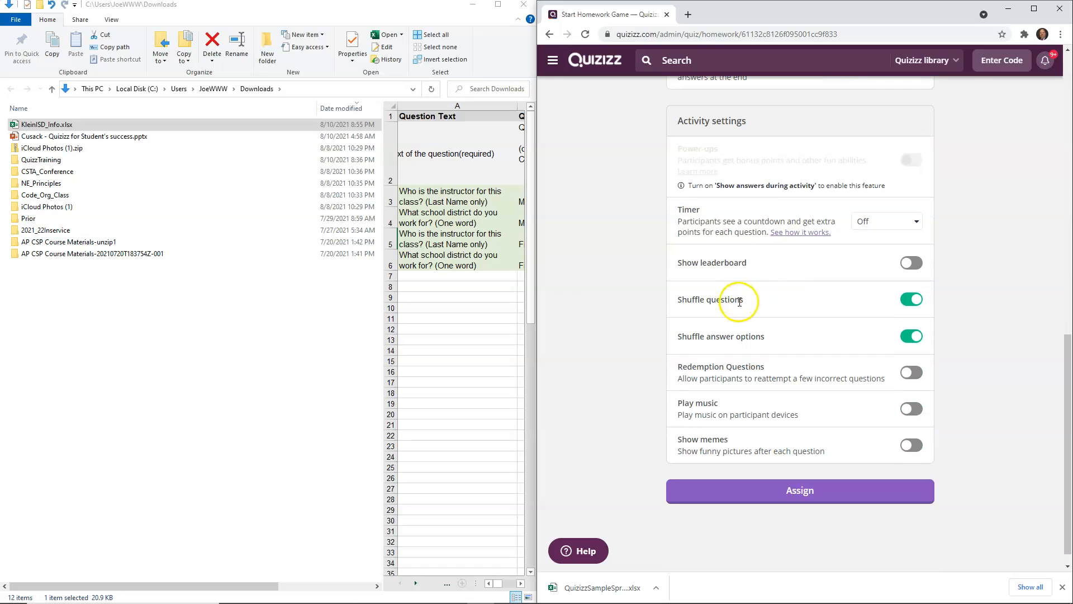
# Step: Toggle Shuffle questions and Shuffle answer options off and back on
pyautogui.click(909, 301)
pyautogui.click(908, 337)
pyautogui.click(910, 300)
pyautogui.click(916, 336)
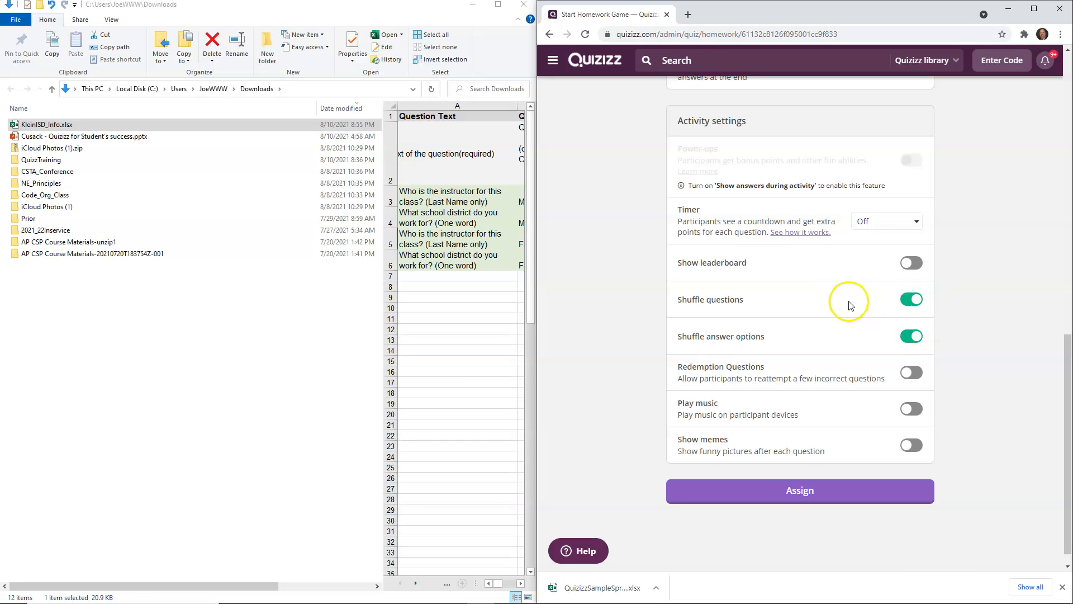
# Step: Assign the Klein ISD Info quiz as homework
pyautogui.scroll(4, 847, 294)
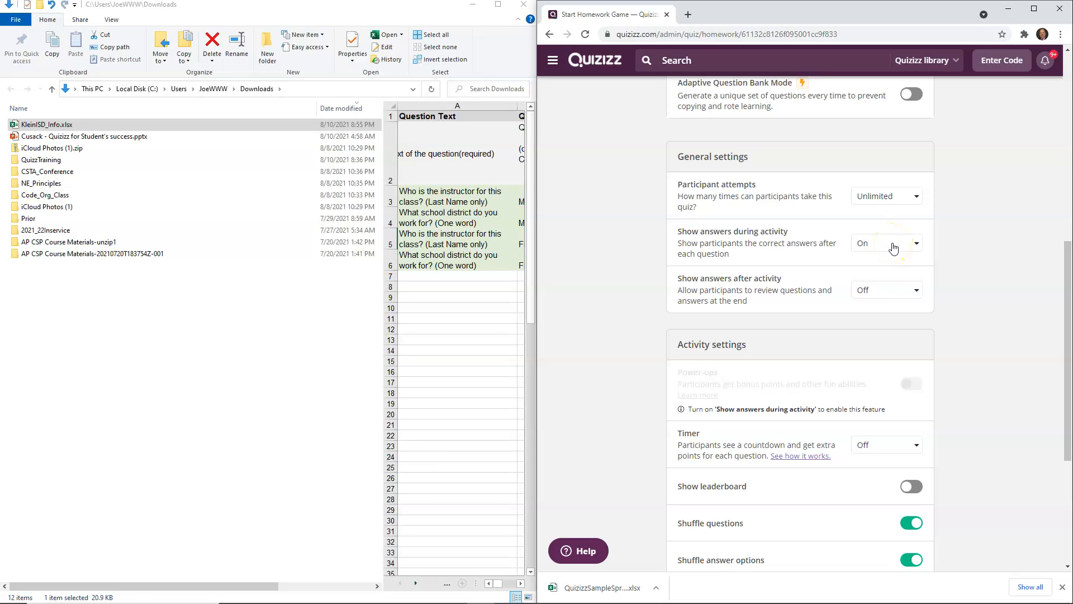
pyautogui.scroll(-4, 833, 358)
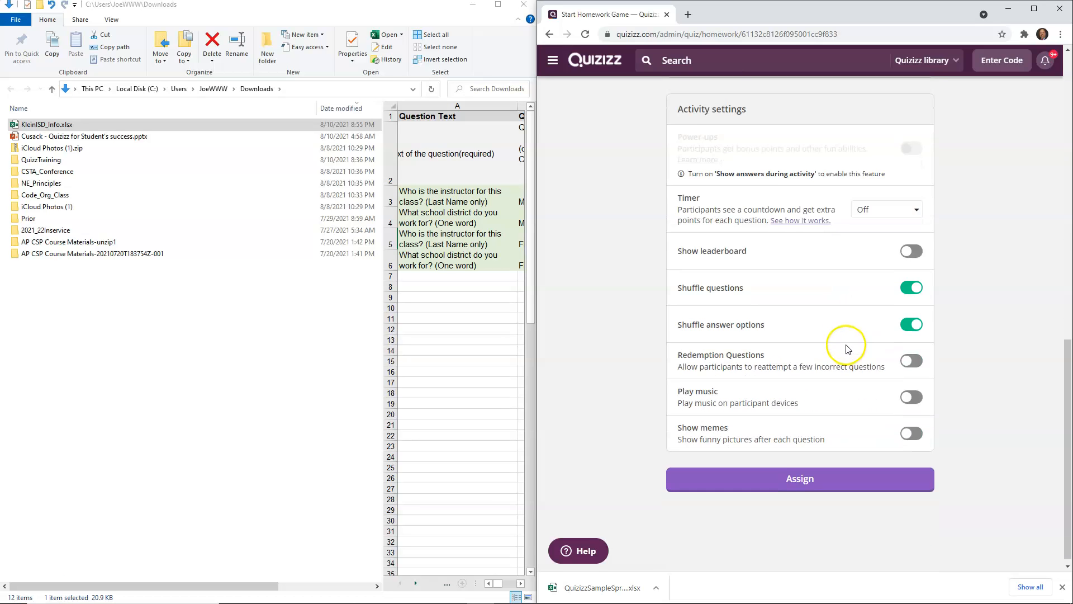
pyautogui.click(799, 474)
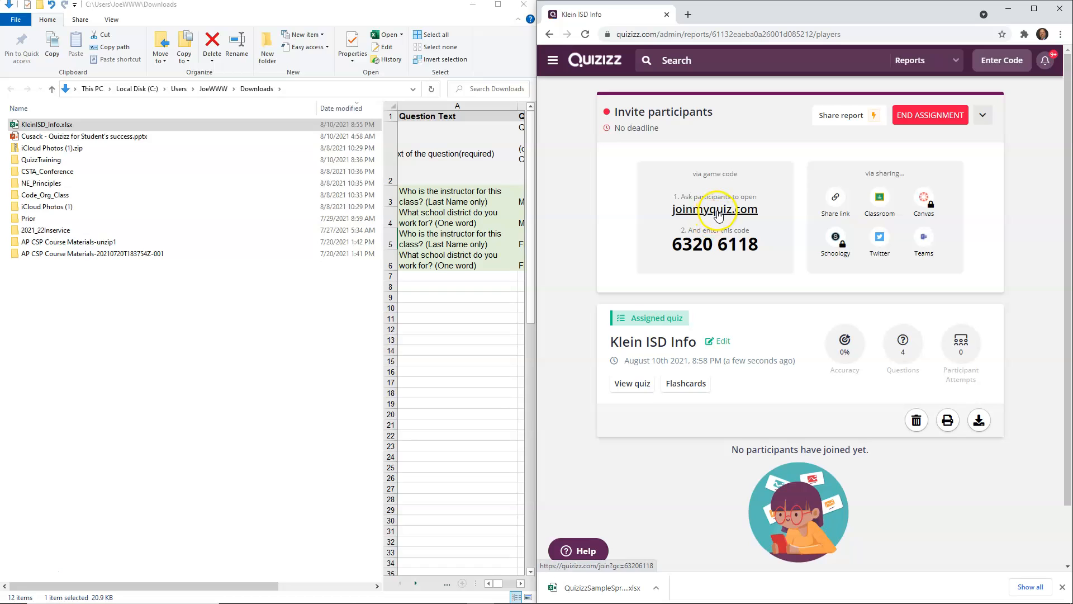
# Step: Select and copy the game code 6320 6118
pyautogui.moveTo(673, 242); pyautogui.dragTo(764, 248)
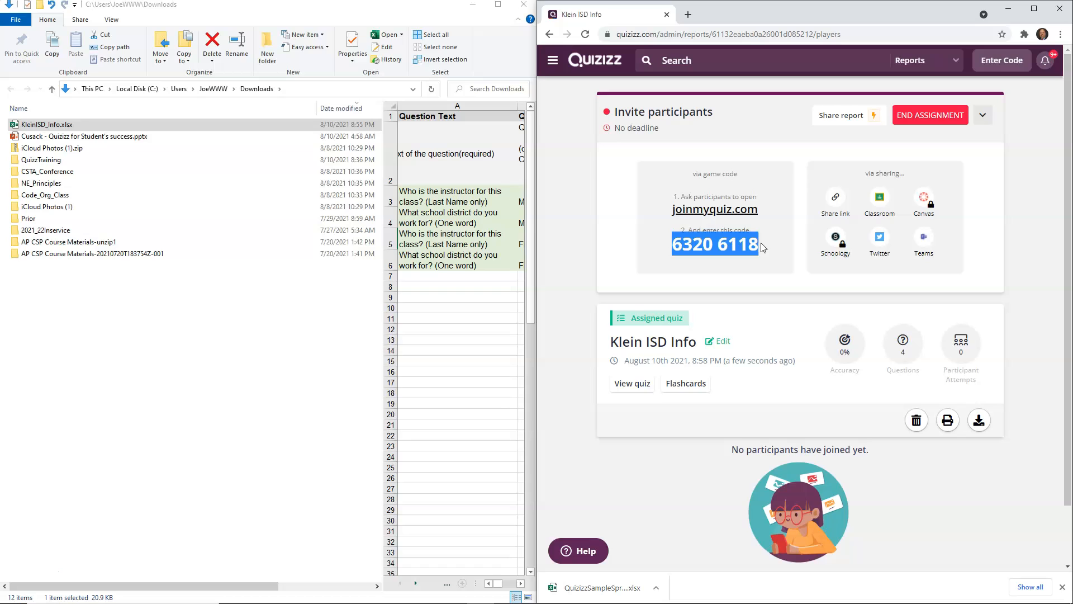
pyautogui.rightClick(699, 248)
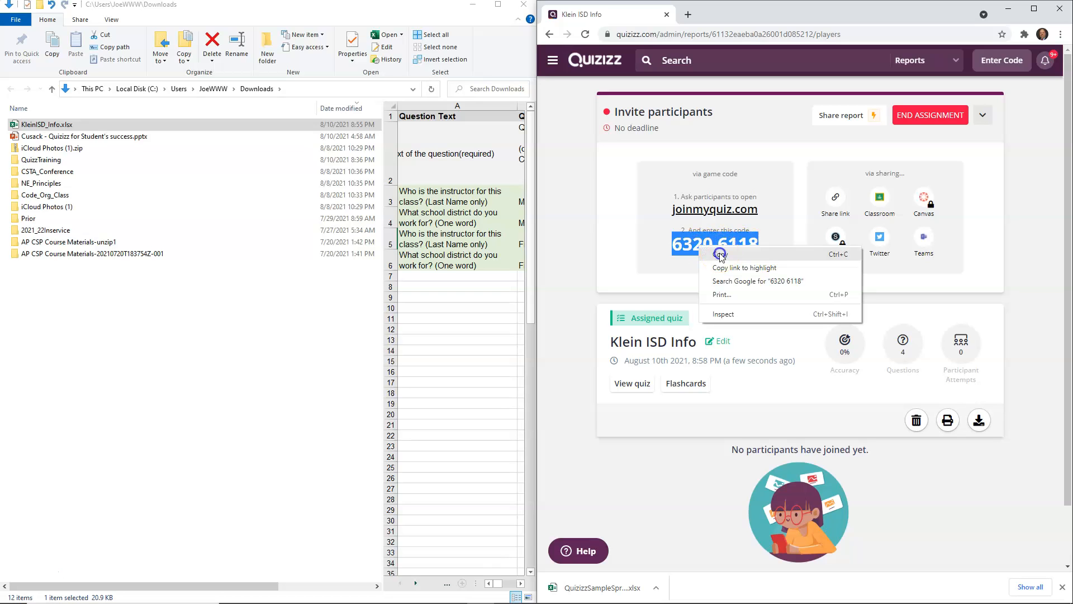
pyautogui.click(719, 255)
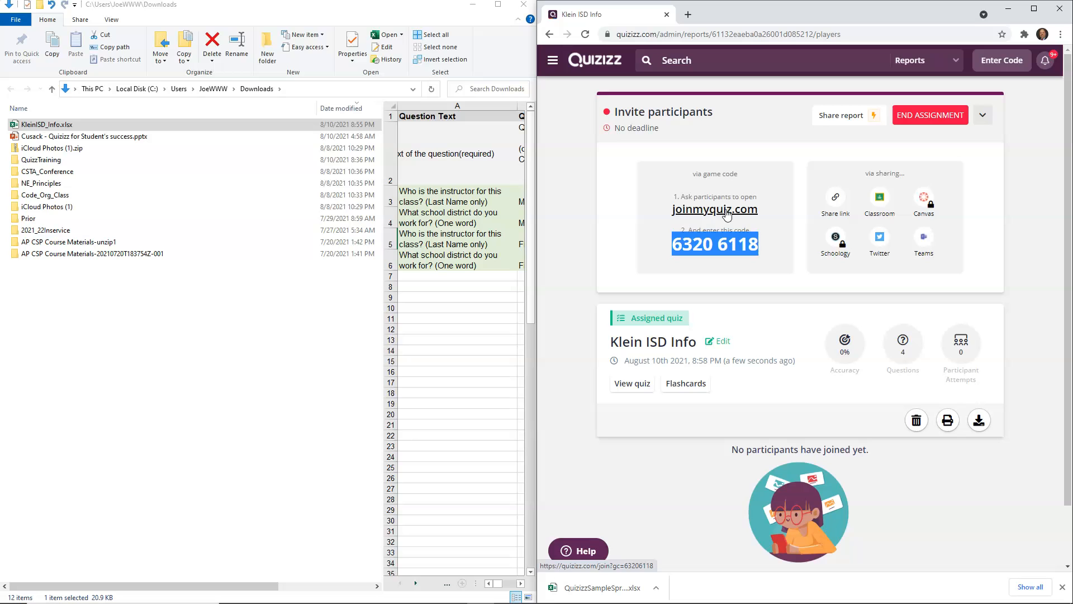
# Step: Open the joinmyquiz.com join page in its own browser window and start the game as a participant
pyautogui.rightClick(722, 241)
pyautogui.click(736, 248)
pyautogui.click(726, 213)
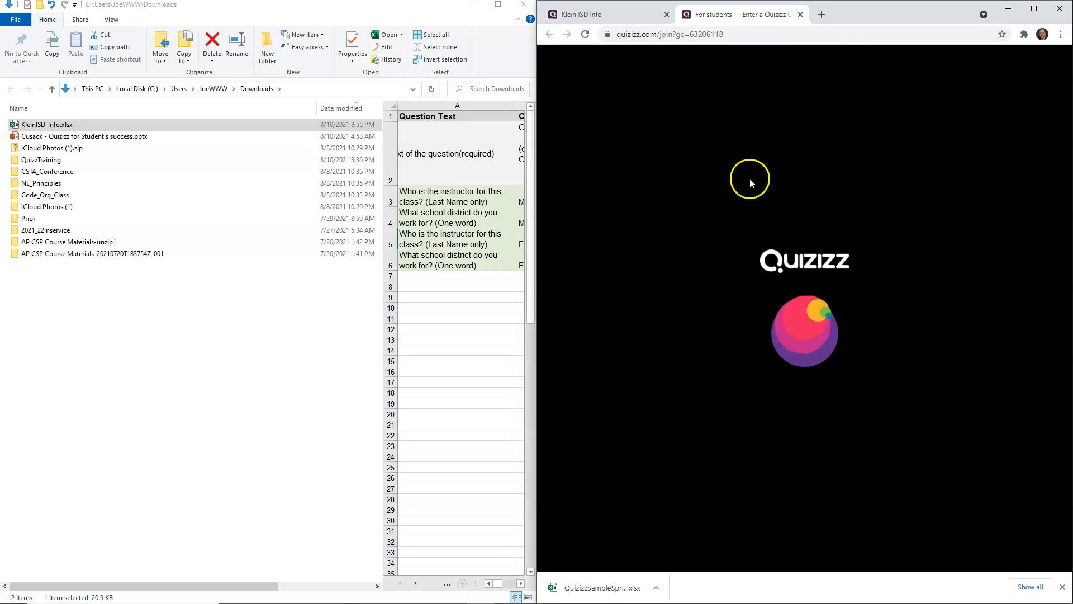
pyautogui.moveTo(742, 24); pyautogui.dragTo(3, 22)
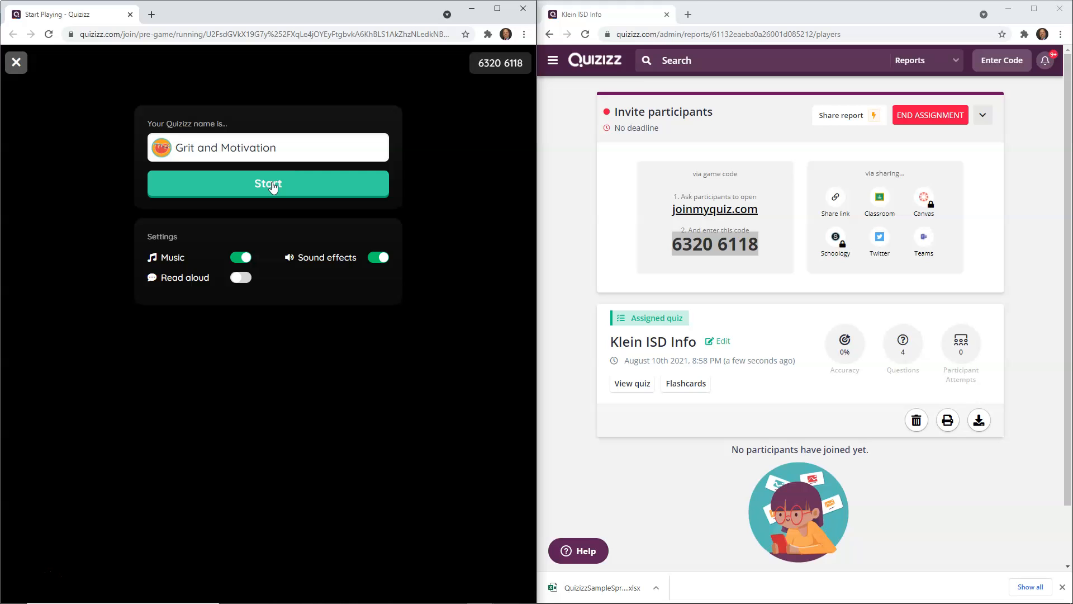
pyautogui.click(273, 186)
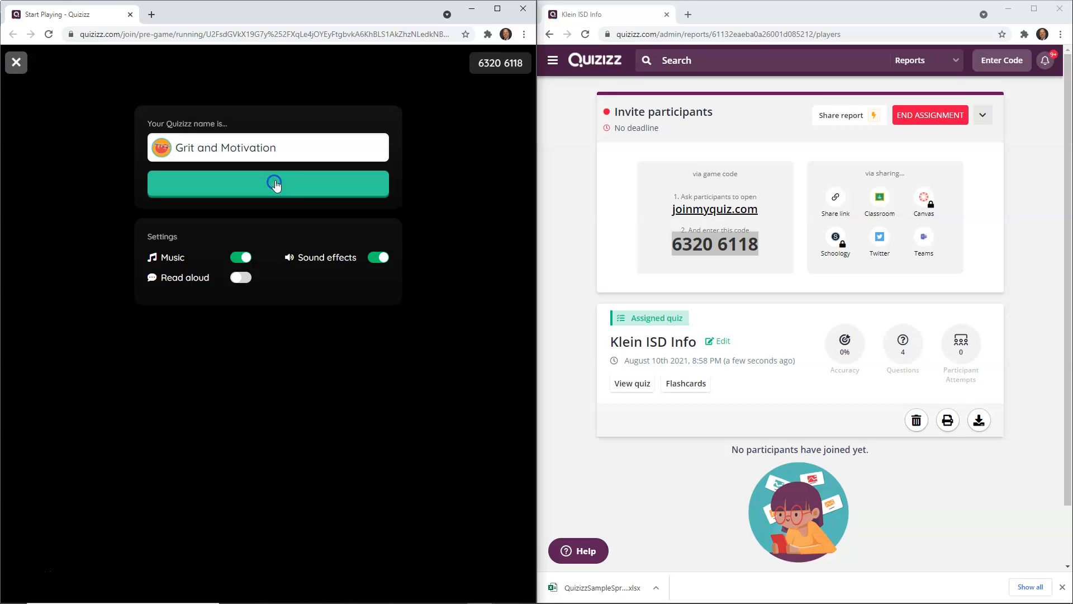
pyautogui.click(271, 197)
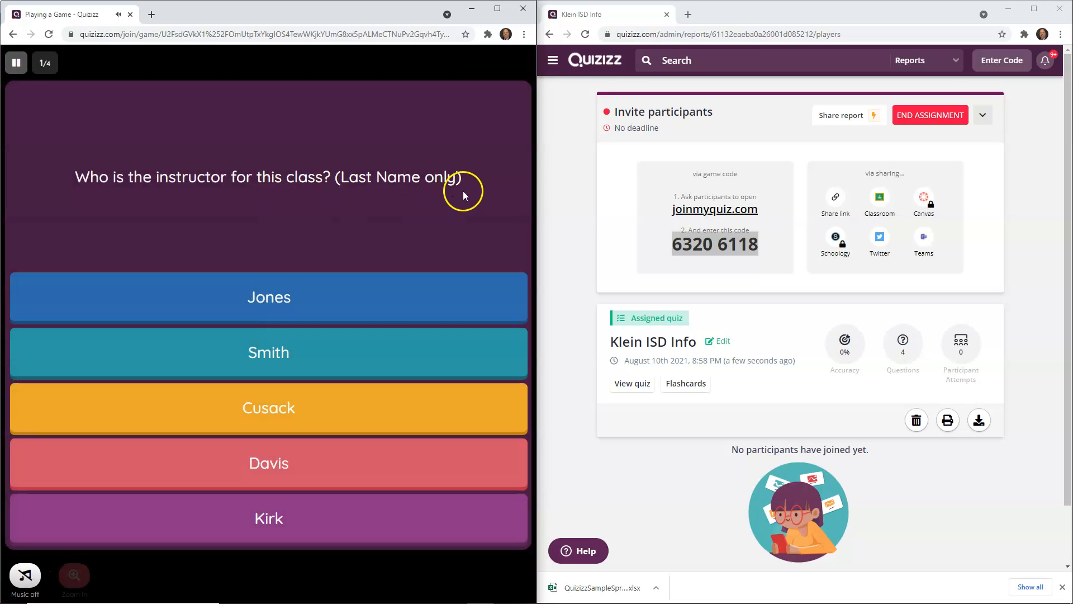
# Step: Answer the first two instructor questions with Cusack, choosing the option and then entering it as text
pyautogui.click(276, 411)
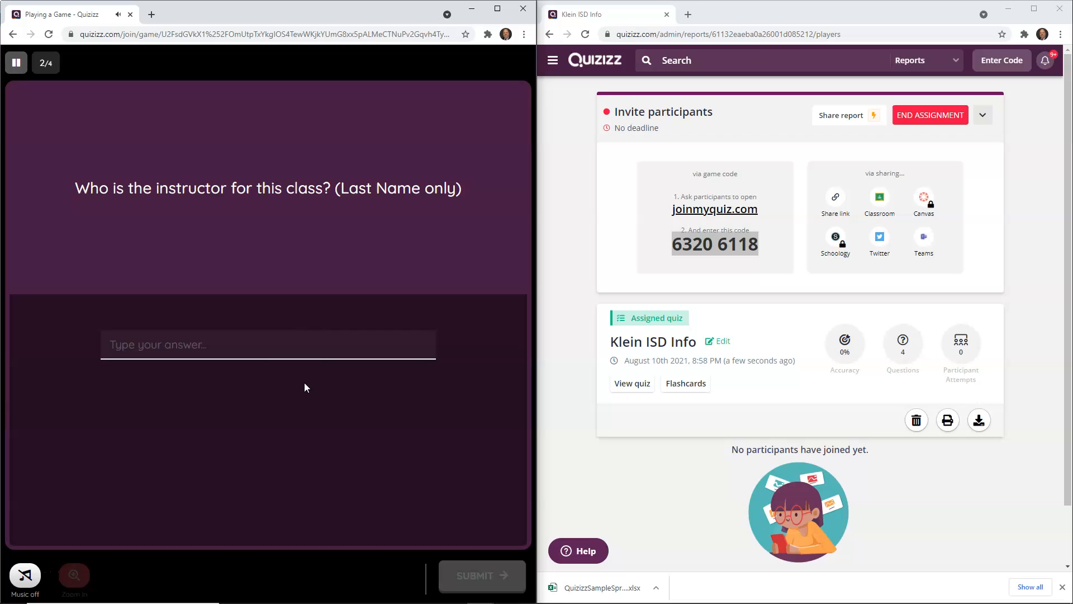
pyautogui.click(239, 349)
pyautogui.write('Cusack')
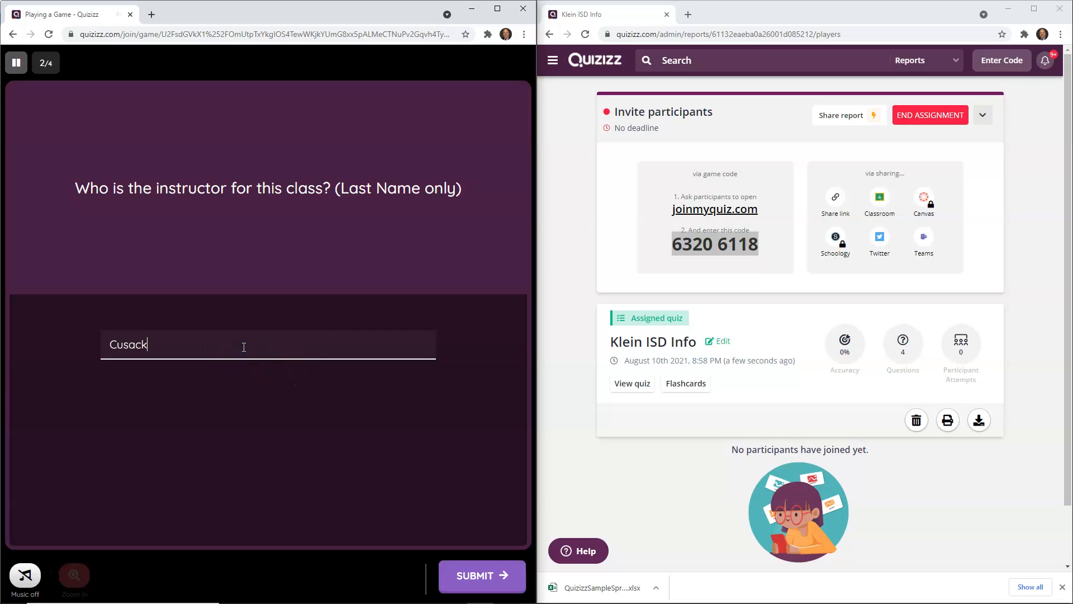
pyautogui.click(478, 576)
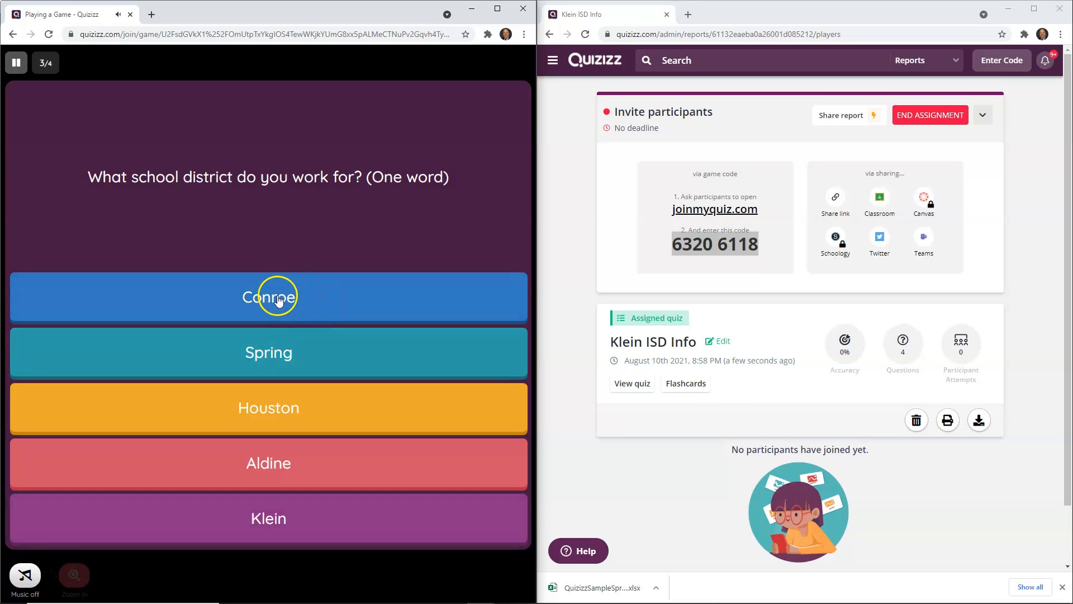
# Step: Answer both school district questions with Conroe, choosing the option and then entering Conro as text
pyautogui.click(278, 299)
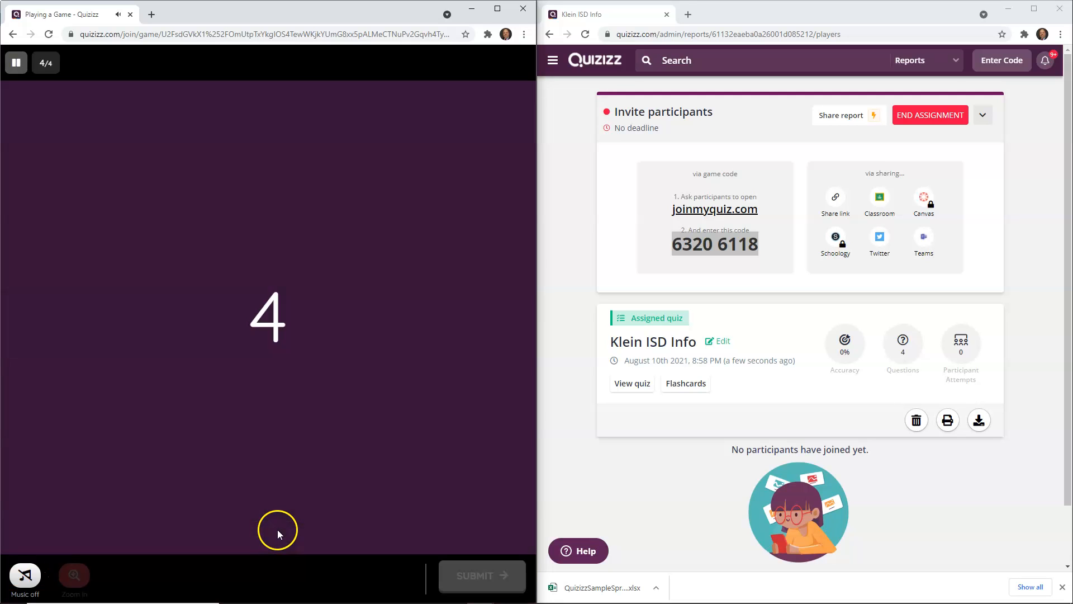
pyautogui.click(186, 339)
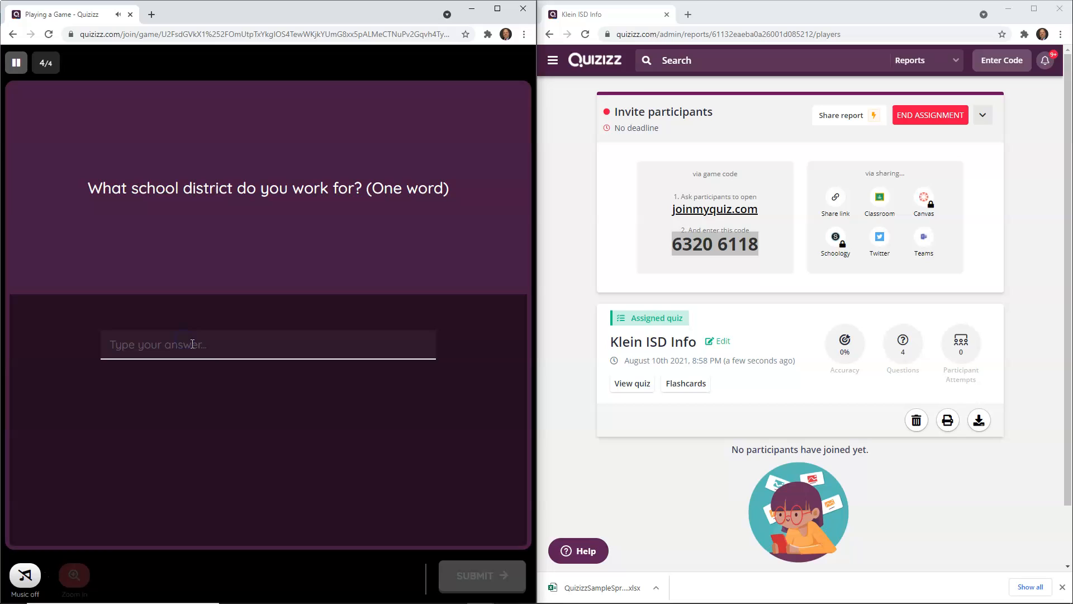
pyautogui.write('Conro')
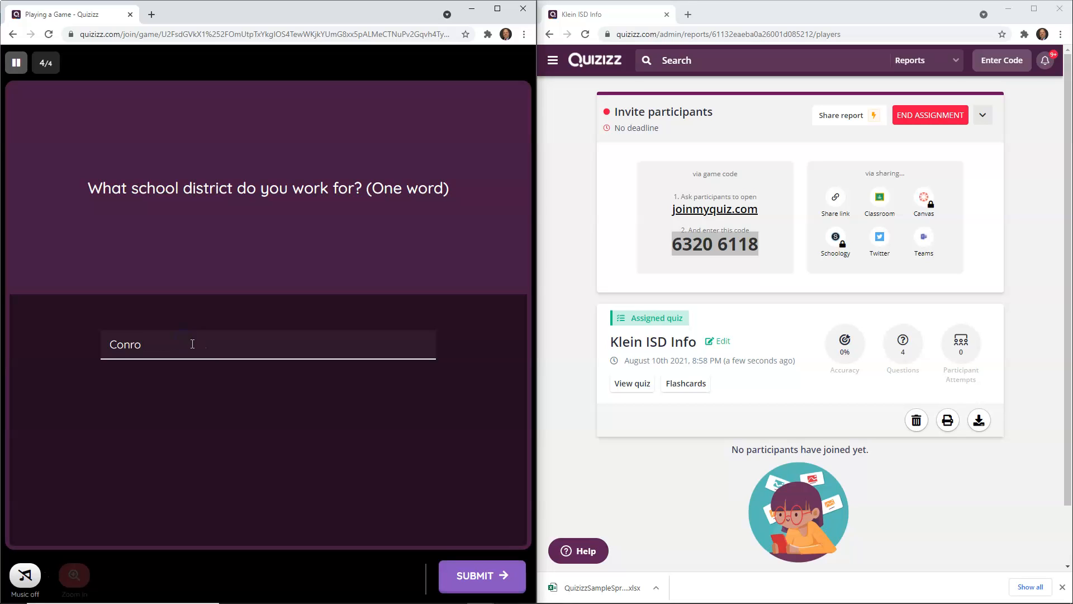
pyautogui.press('Return')
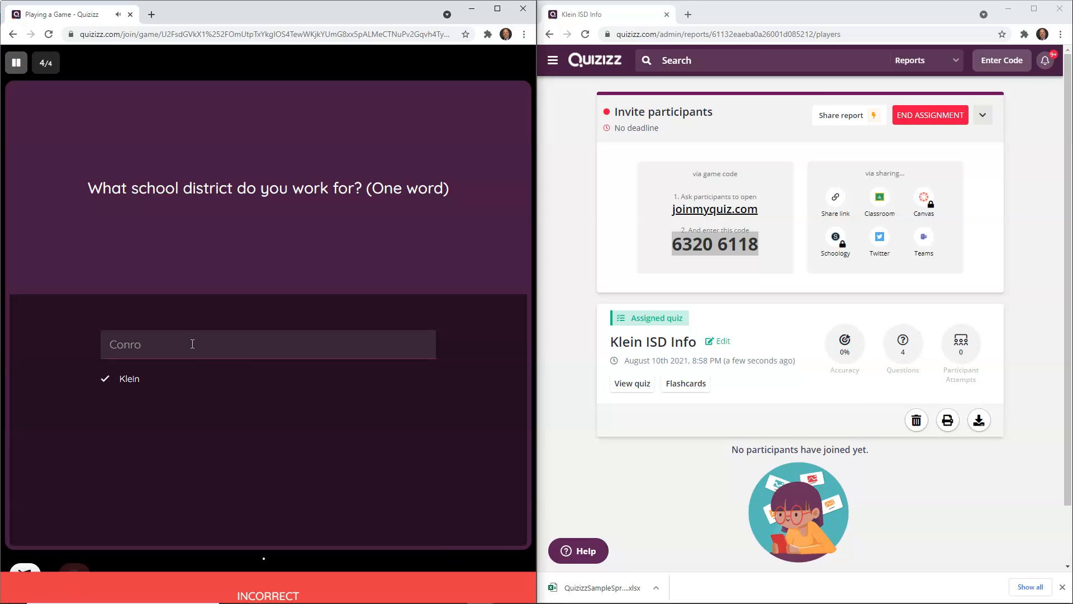
# Step: Dismiss the feedback prompt on the game summary and maximize the teacher's report window
pyautogui.click(190, 339)
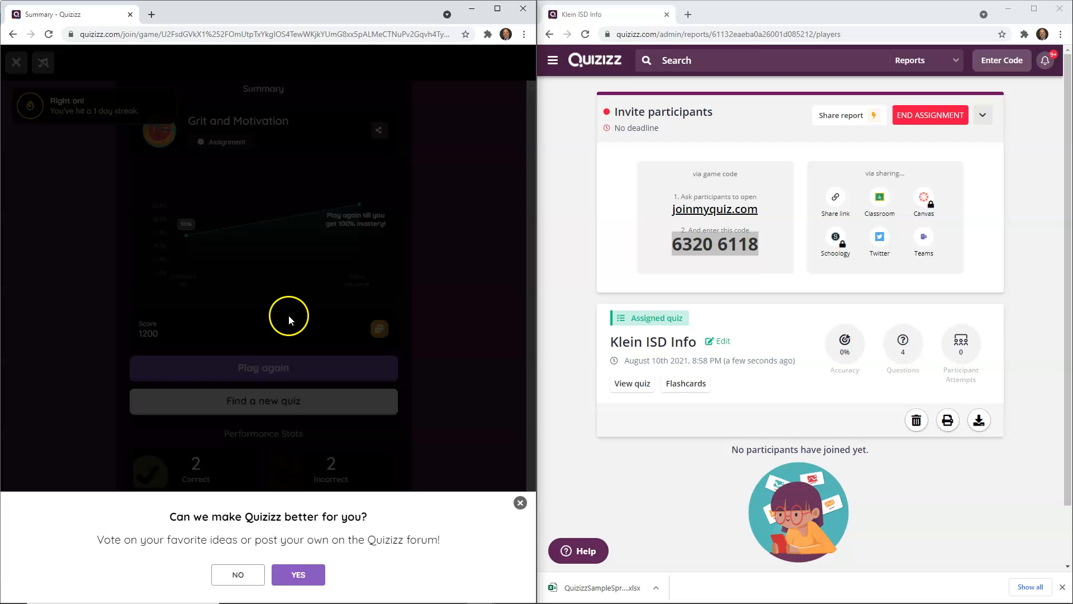
pyautogui.click(455, 294)
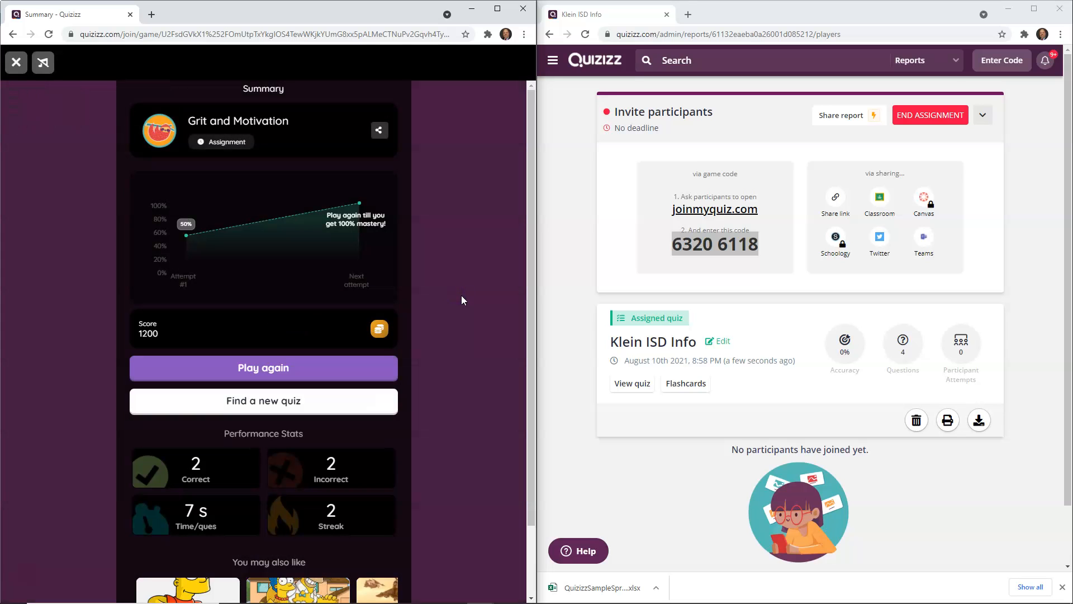
pyautogui.click(531, 203)
pyautogui.click(584, 116)
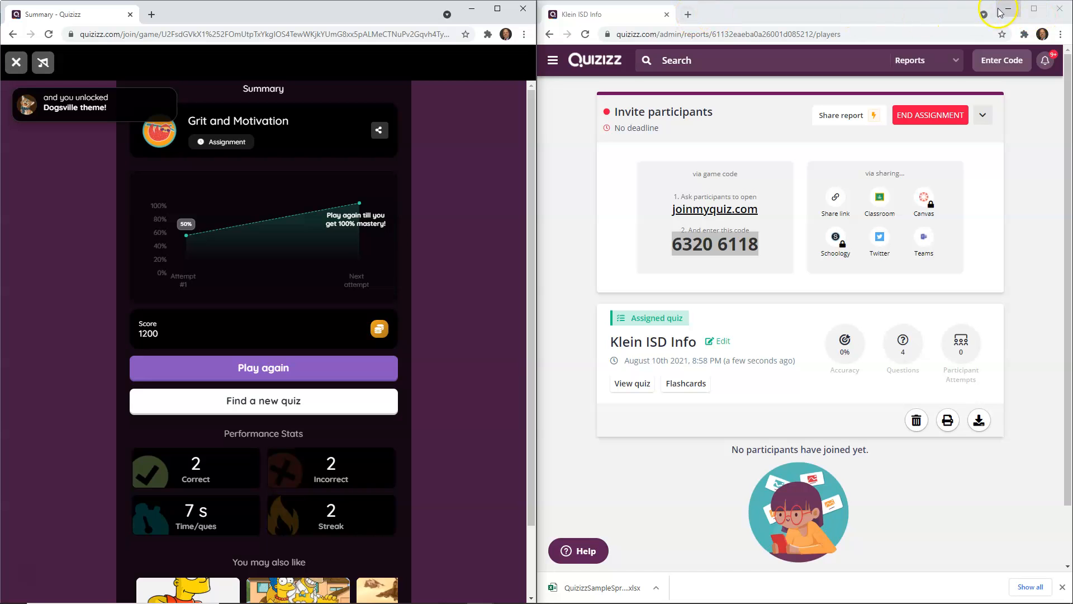
pyautogui.click(1034, 9)
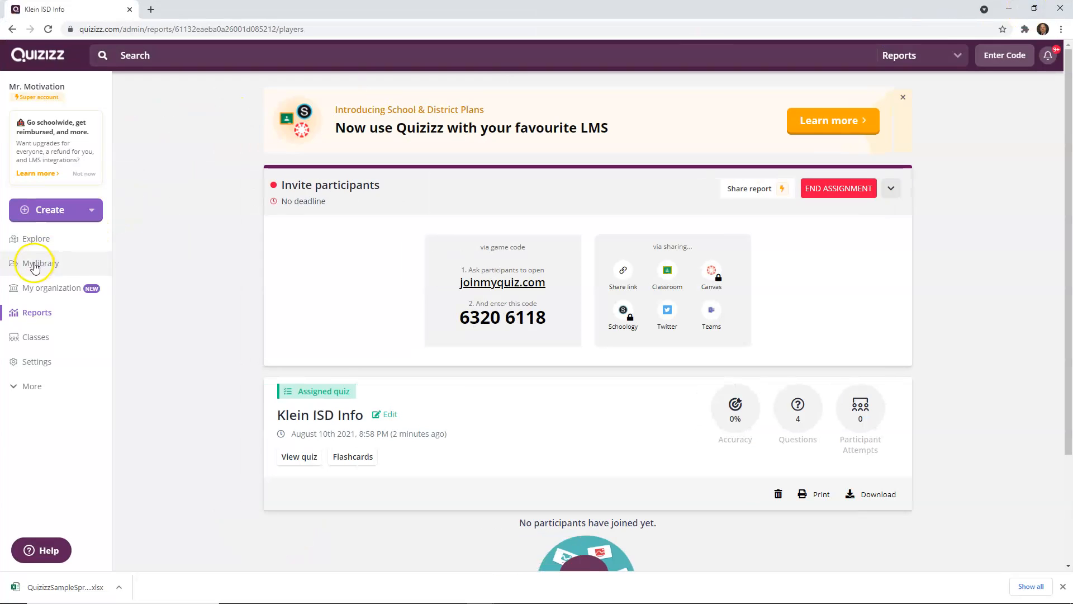
# Step: Open the Klein ISD Info report from Reports and review the per-question results
pyautogui.click(33, 313)
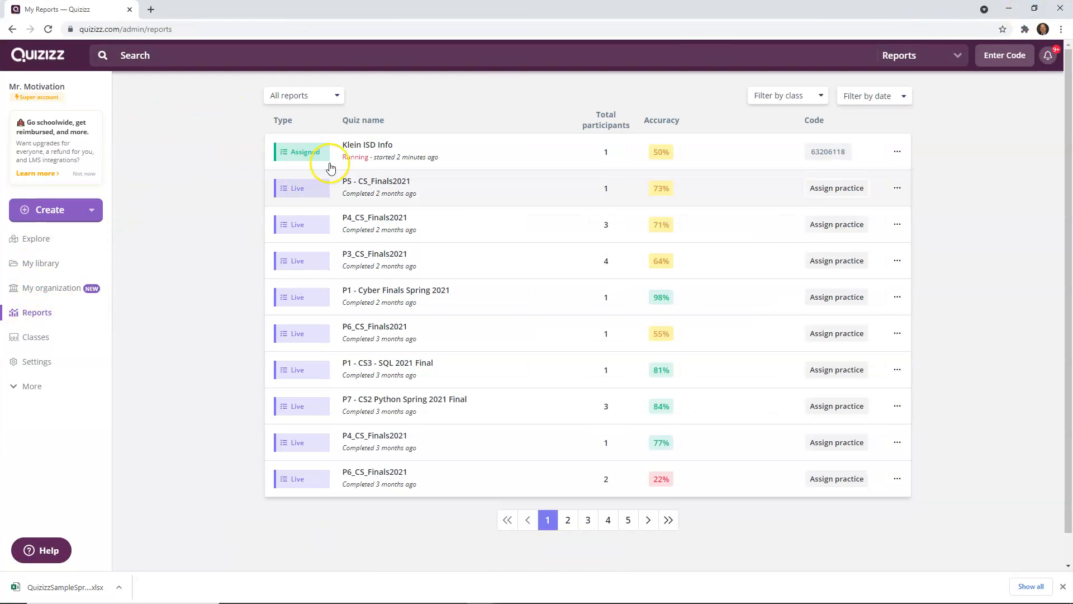
pyautogui.click(383, 152)
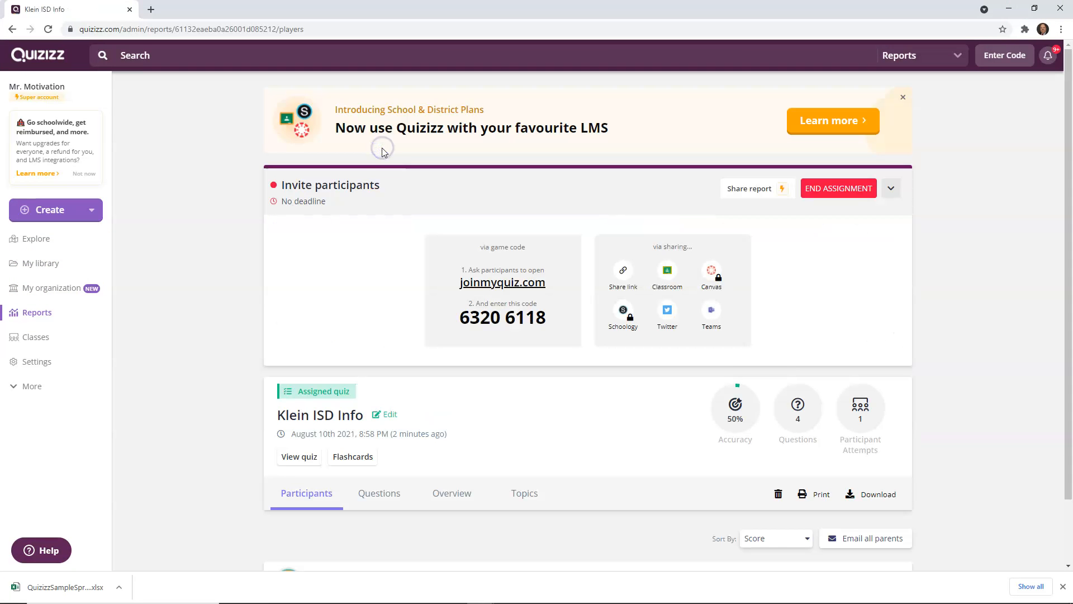
pyautogui.scroll(-2, 450, 274)
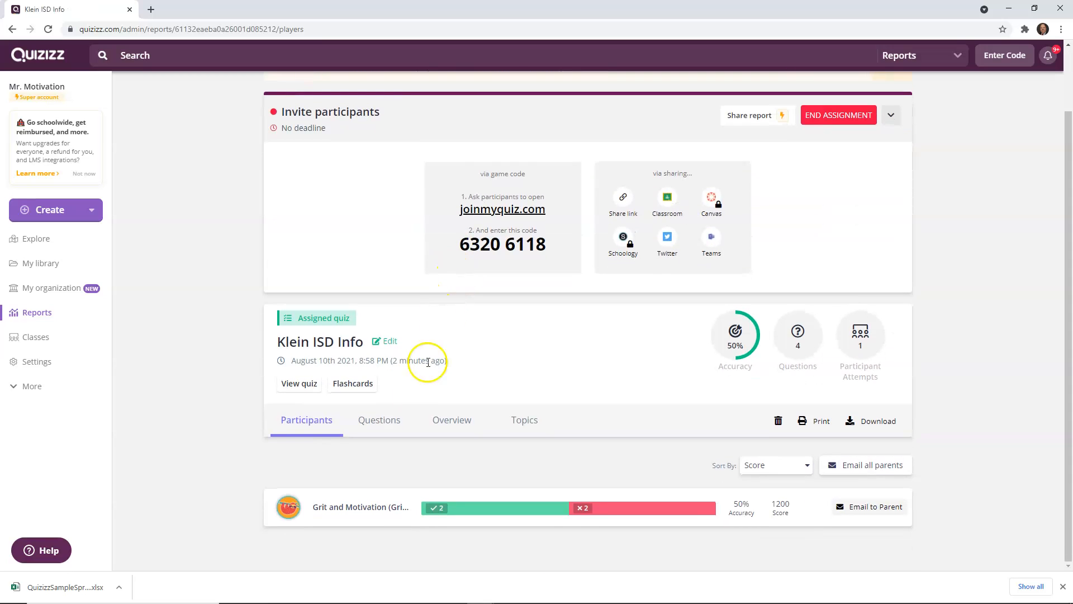
pyautogui.click(380, 423)
pyautogui.scroll(-4, 451, 410)
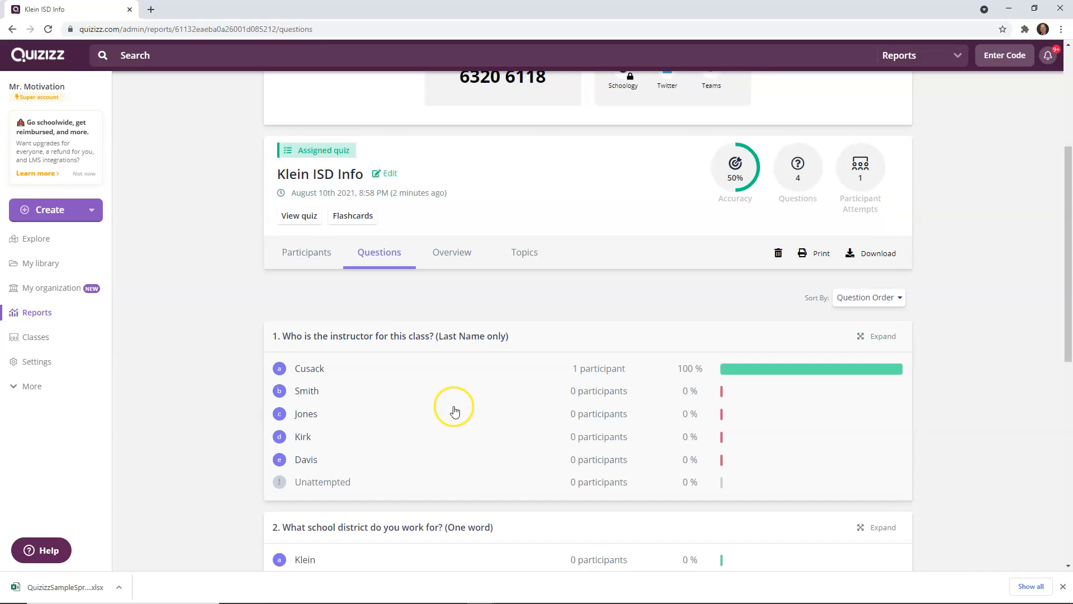
pyautogui.scroll(-4, 454, 410)
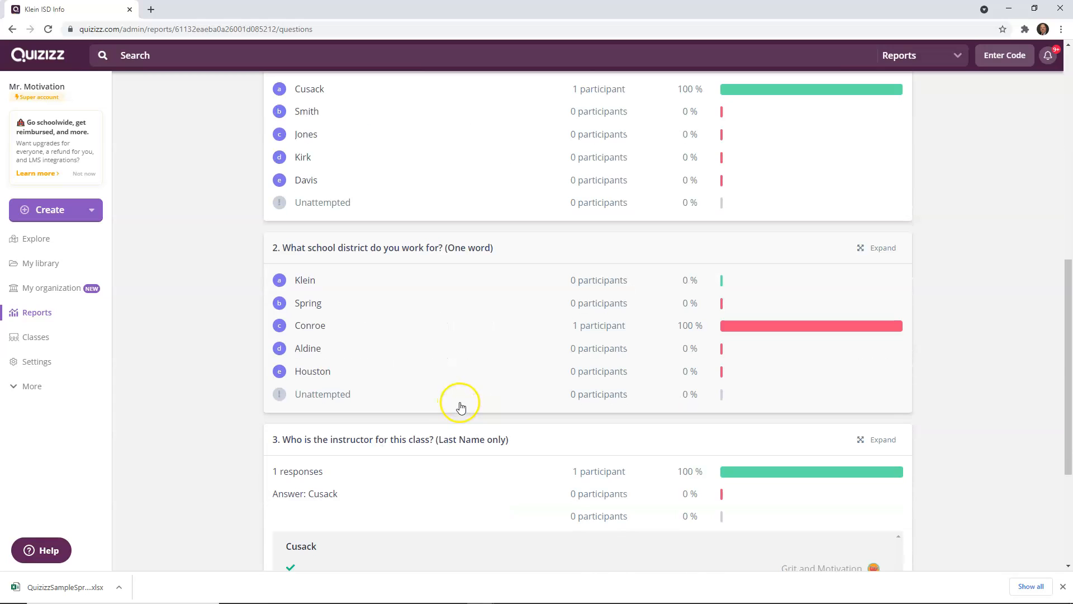
pyautogui.scroll(-4, 463, 405)
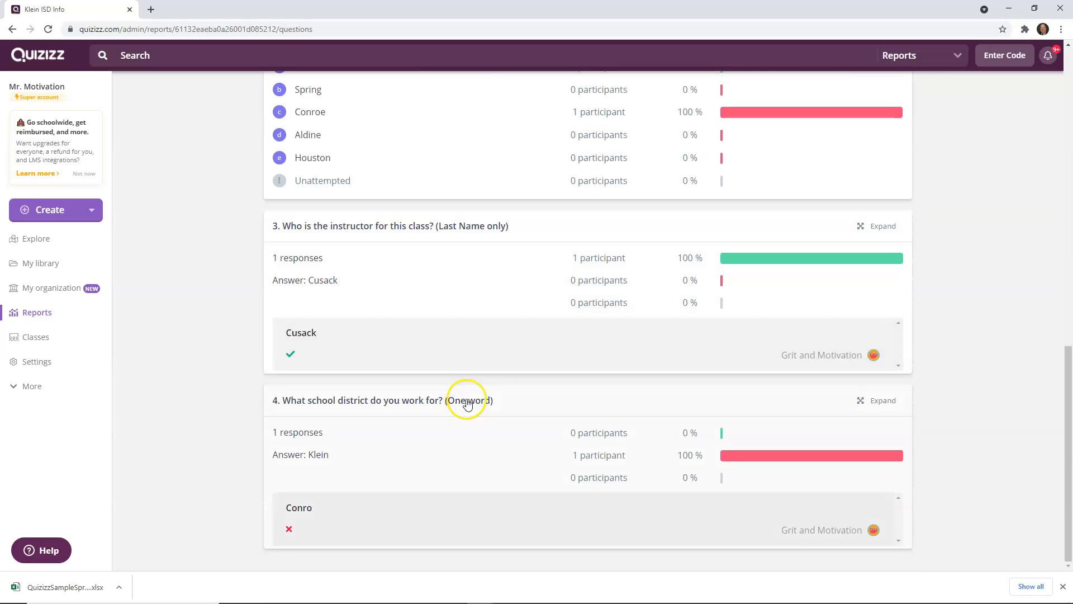
pyautogui.scroll(15, 467, 402)
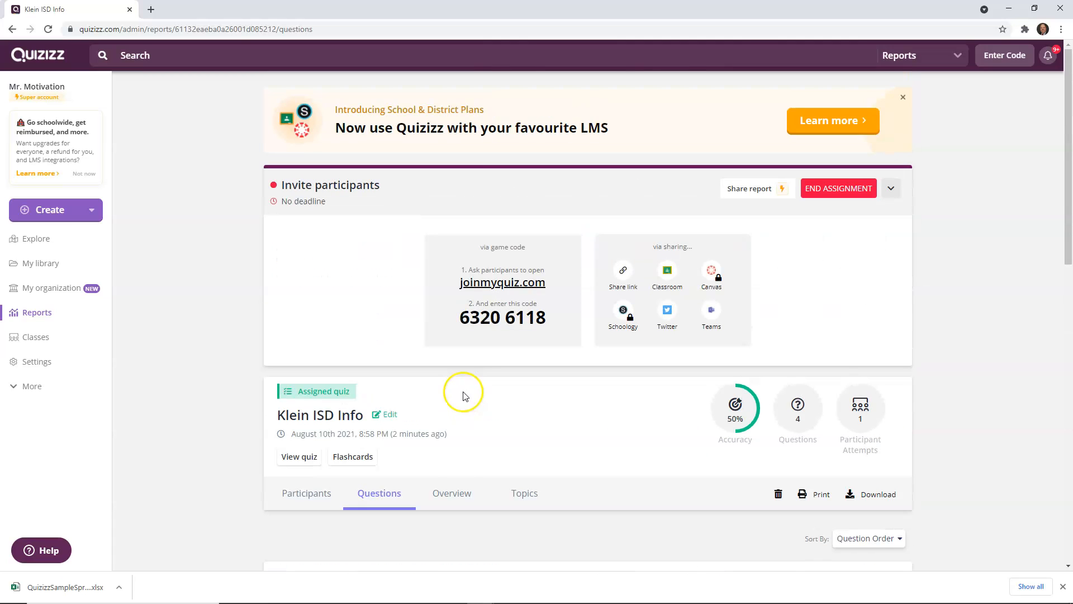
# Step: Review the report's Overview, Topics, Participants and Questions tabs for the test attempt
pyautogui.click(452, 493)
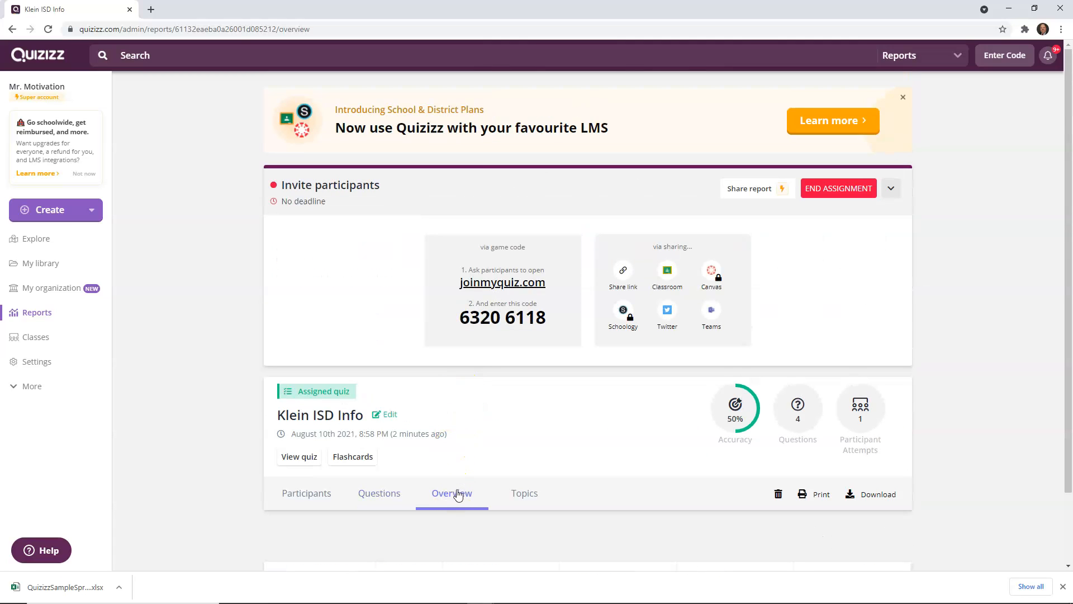
pyautogui.scroll(-2, 462, 491)
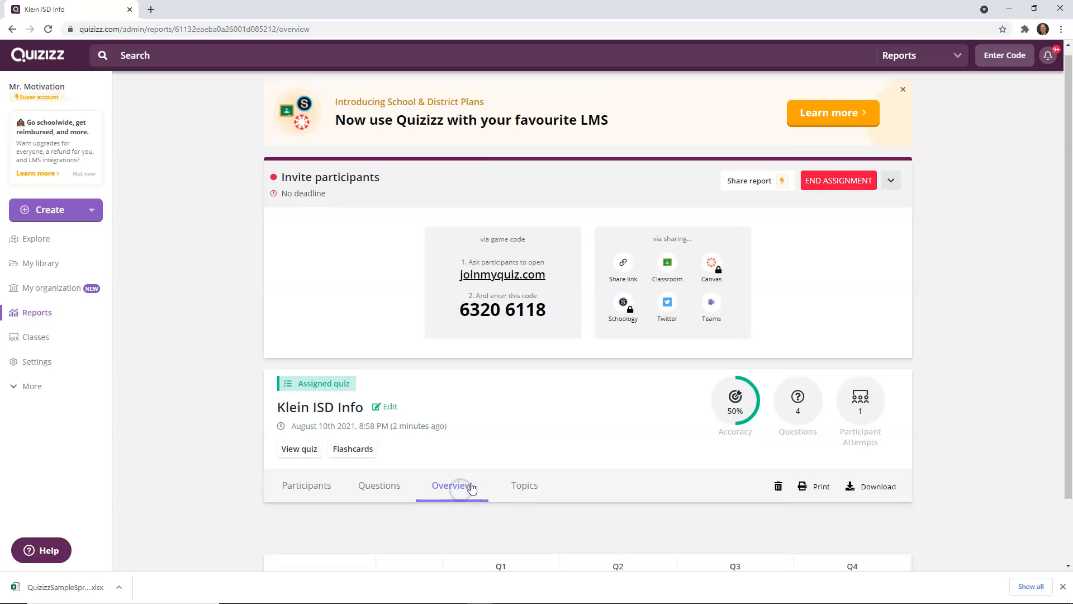
pyautogui.scroll(2, 573, 462)
pyautogui.scroll(-2, 576, 459)
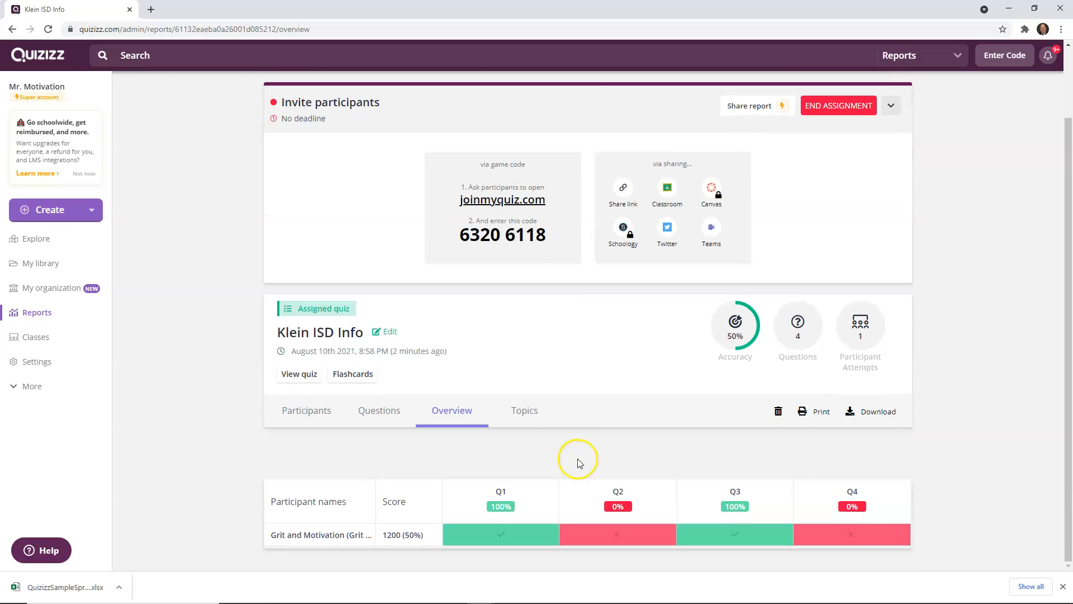
pyautogui.click(516, 411)
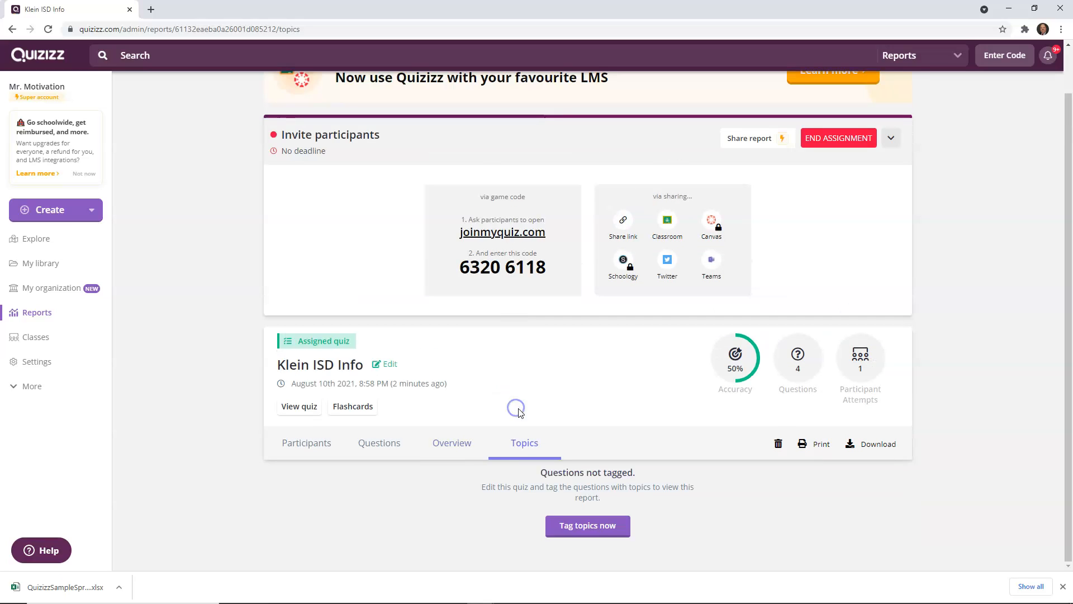
pyautogui.click(454, 446)
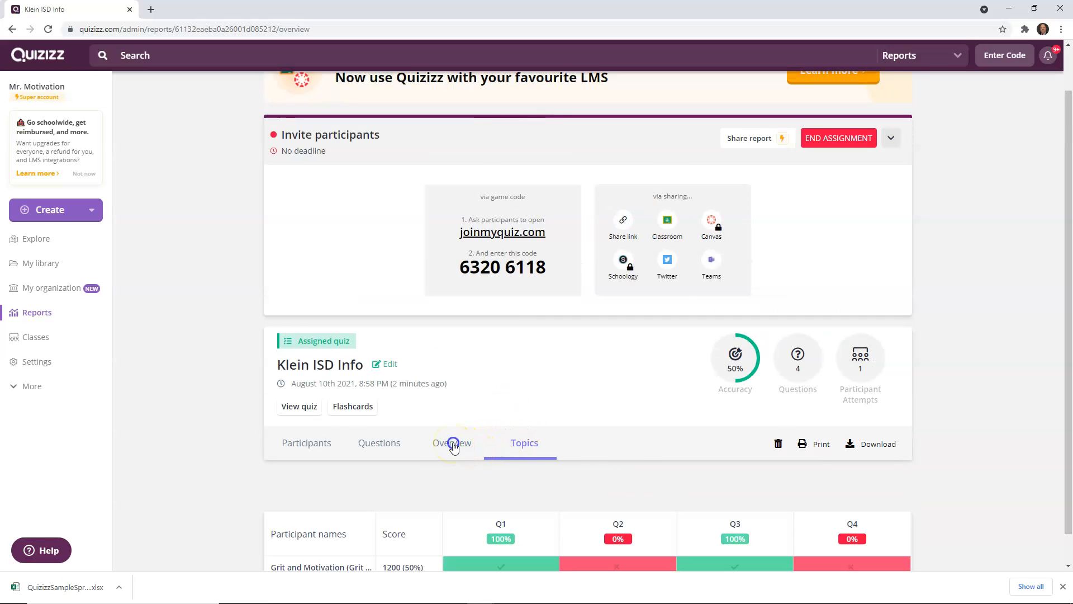
pyautogui.click(368, 445)
pyautogui.click(302, 444)
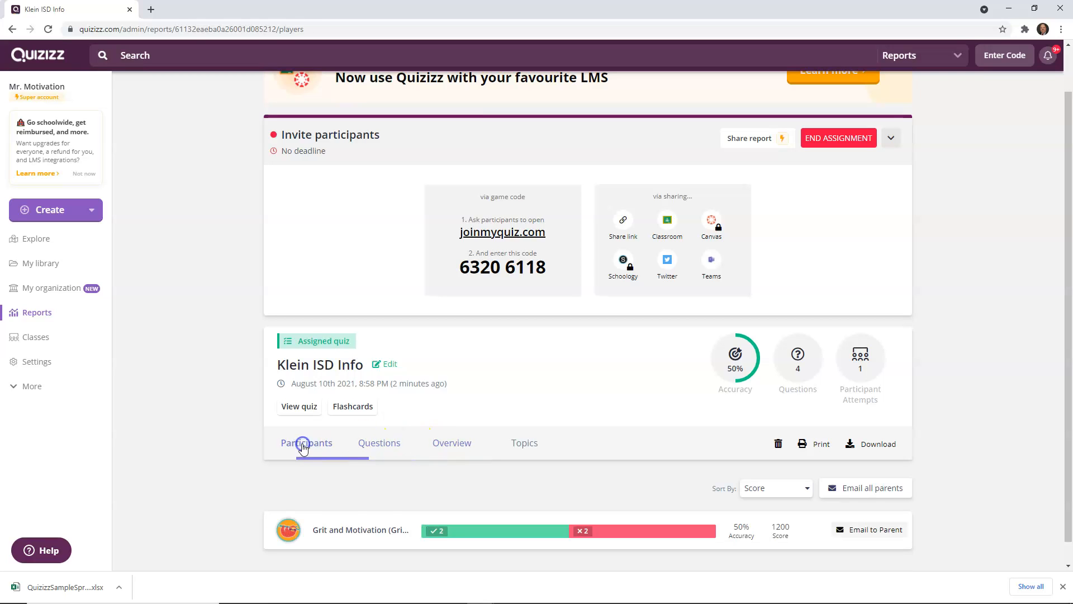
pyautogui.click(380, 445)
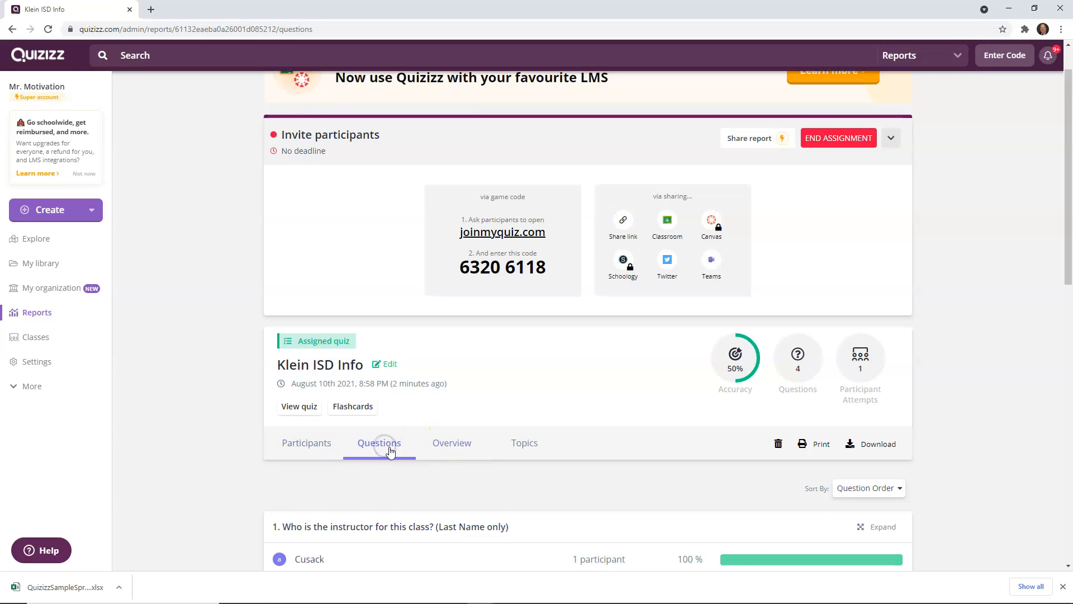
pyautogui.scroll(-4, 391, 450)
pyautogui.scroll(-4, 392, 452)
pyautogui.scroll(1, 395, 449)
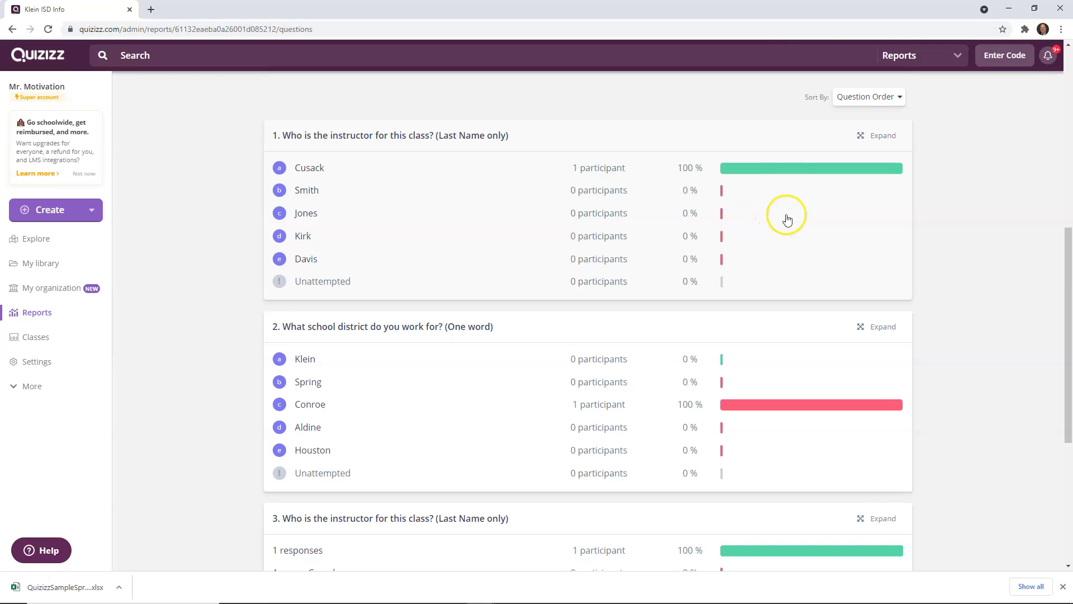
pyautogui.scroll(2, 383, 210)
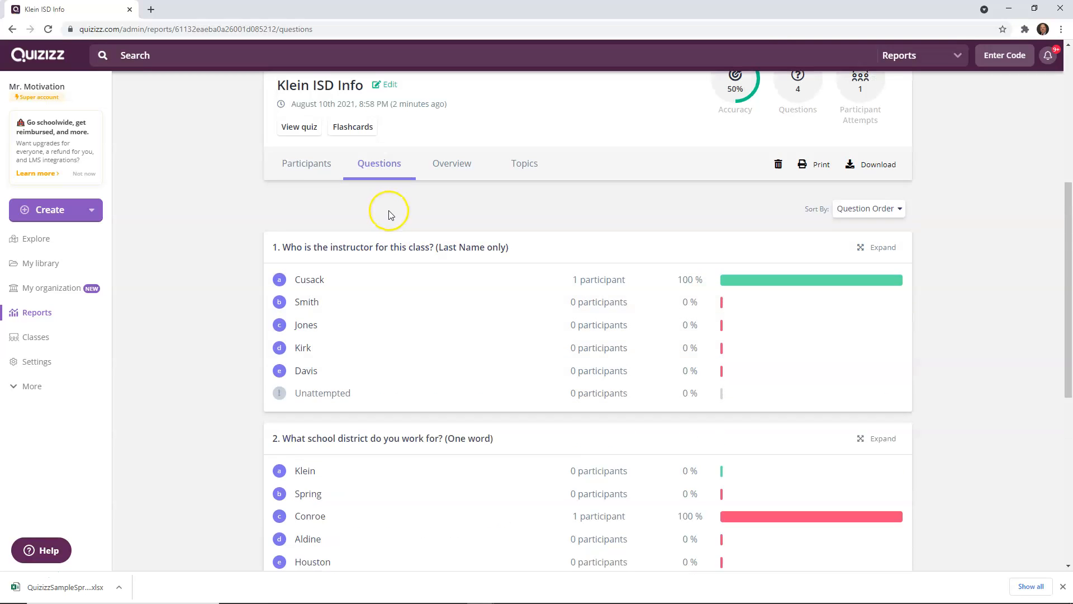
pyautogui.scroll(-7, 390, 220)
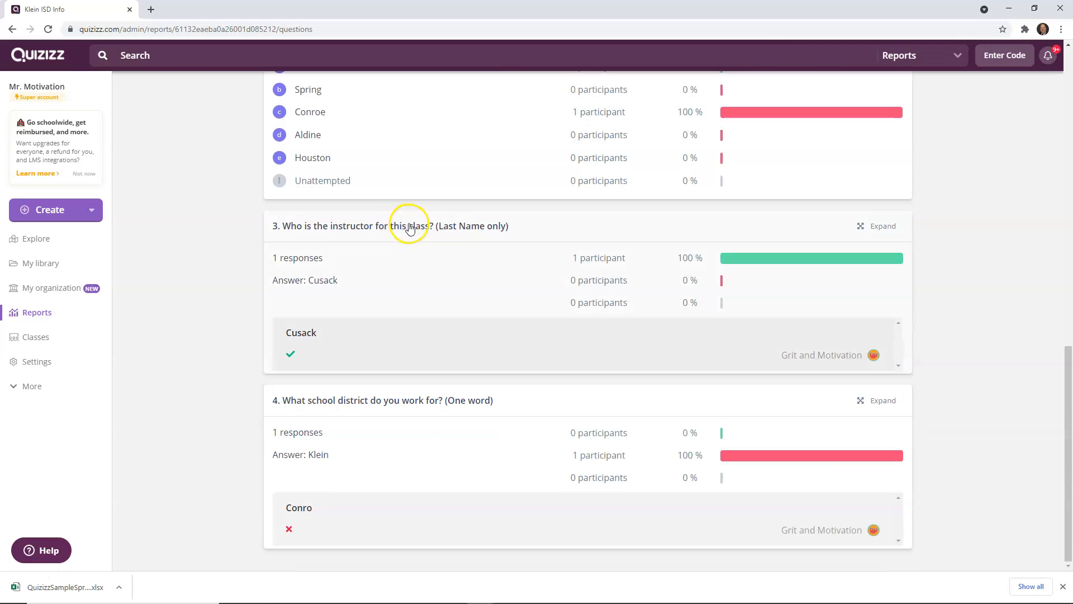
pyautogui.scroll(10, 410, 228)
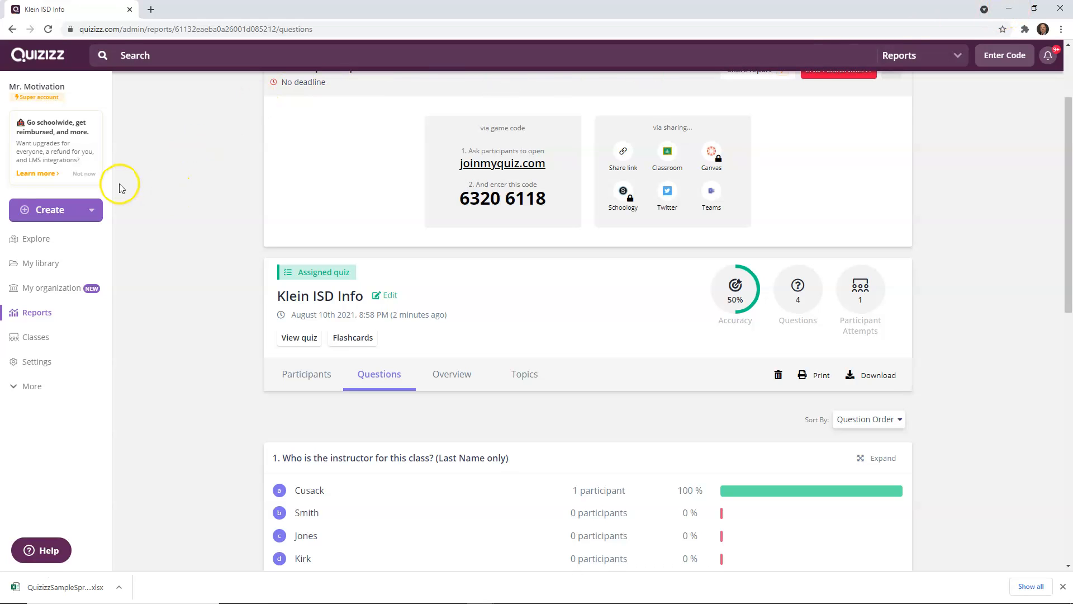
# Step: Create a new quiz named CS Week1 with the Computers subject
pyautogui.click(53, 211)
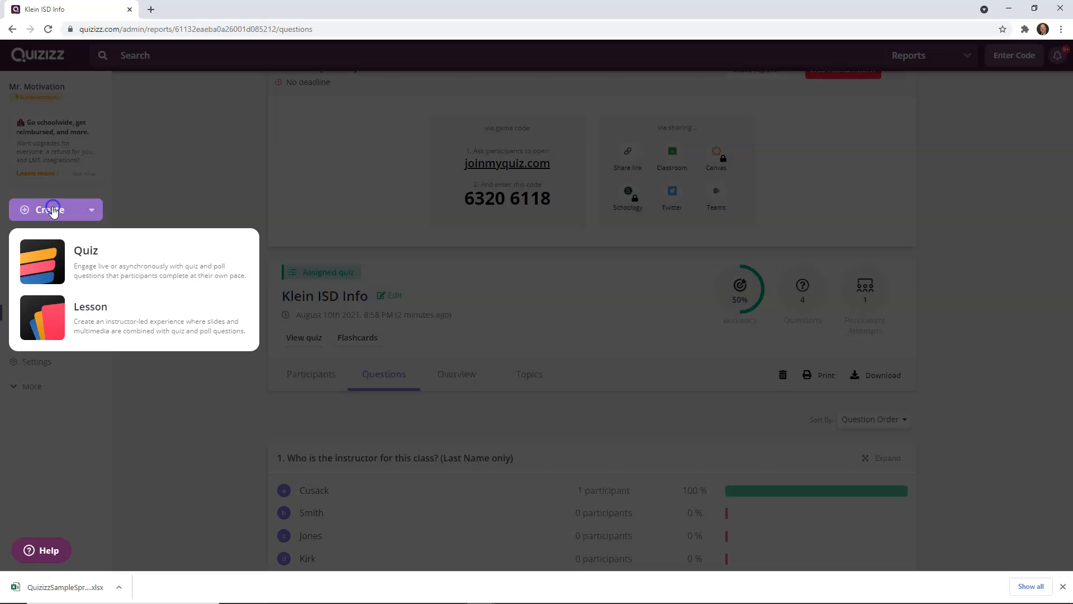
pyautogui.click(102, 264)
pyautogui.click(428, 138)
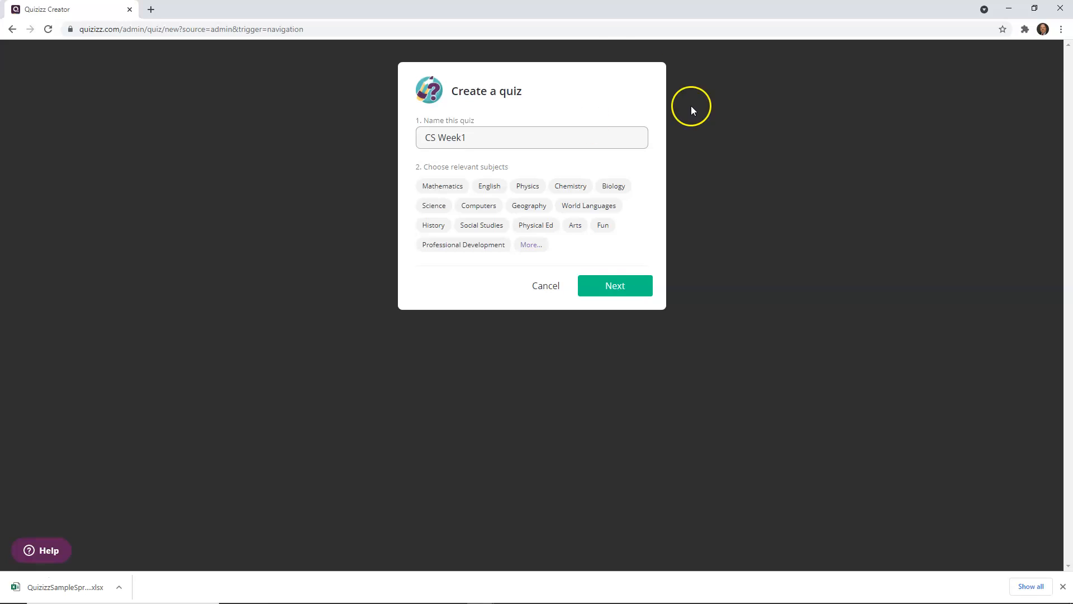
pyautogui.click(479, 208)
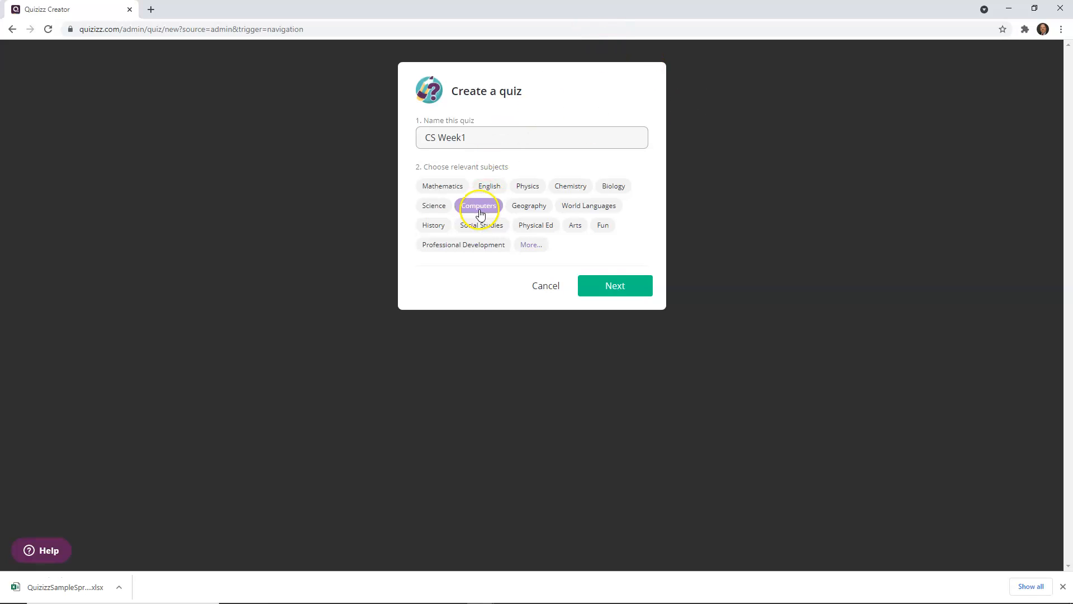
pyautogui.click(623, 291)
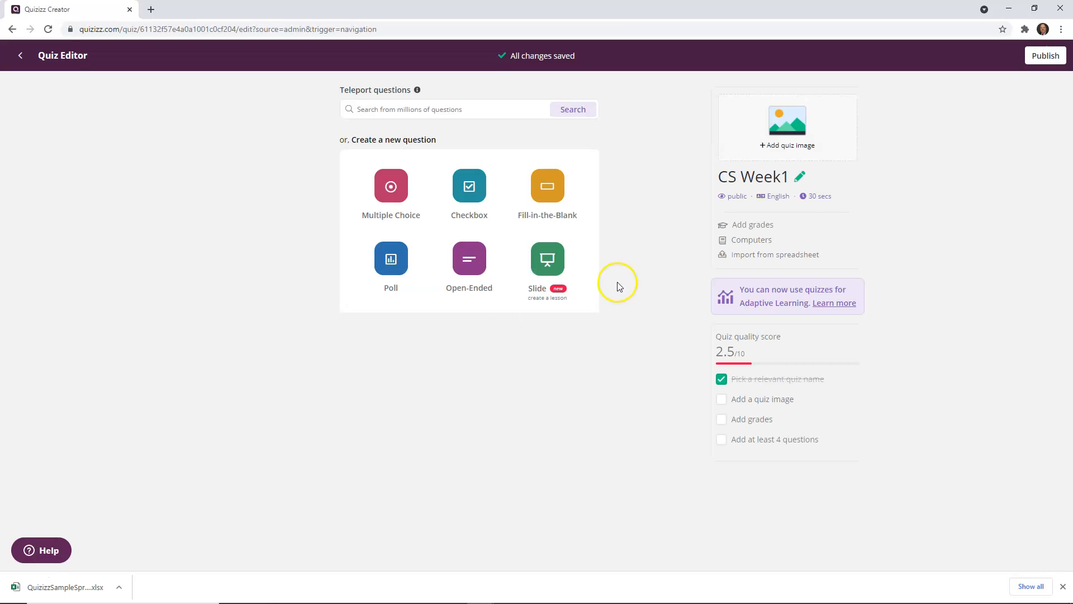
# Step: Open the Import from Spreadsheet dialog for the new quiz and close the downloads bar
pyautogui.click(772, 255)
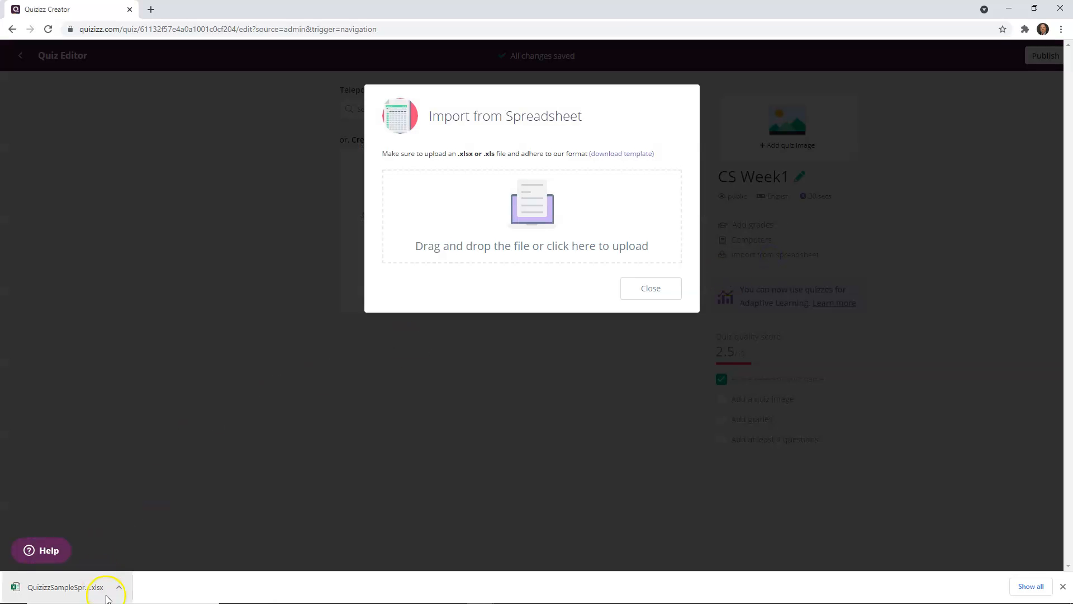
pyautogui.click(119, 586)
pyautogui.click(146, 551)
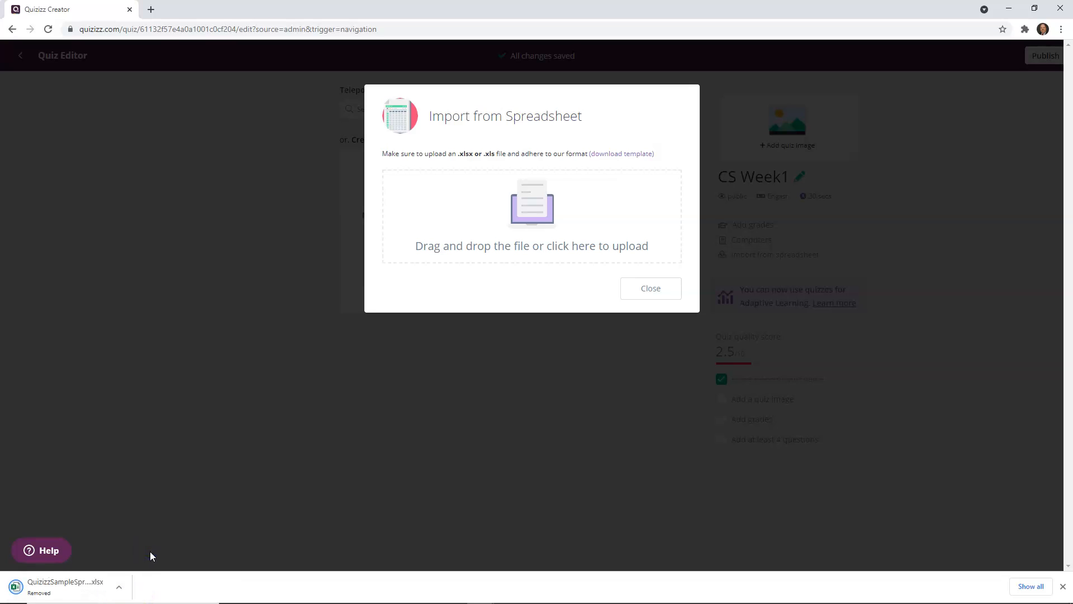
pyautogui.click(118, 587)
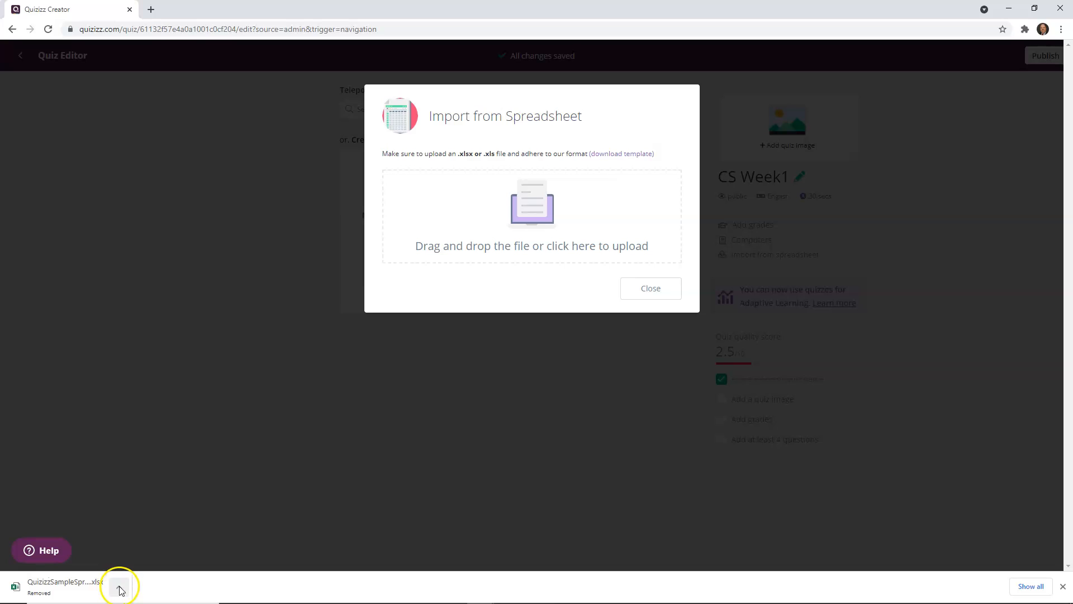
pyautogui.click(262, 594)
pyautogui.click(1062, 594)
# Step: Open File Explorer to the Downloads QuizzTraining folder holding the spreadsheets
pyautogui.moveTo(53, 600)
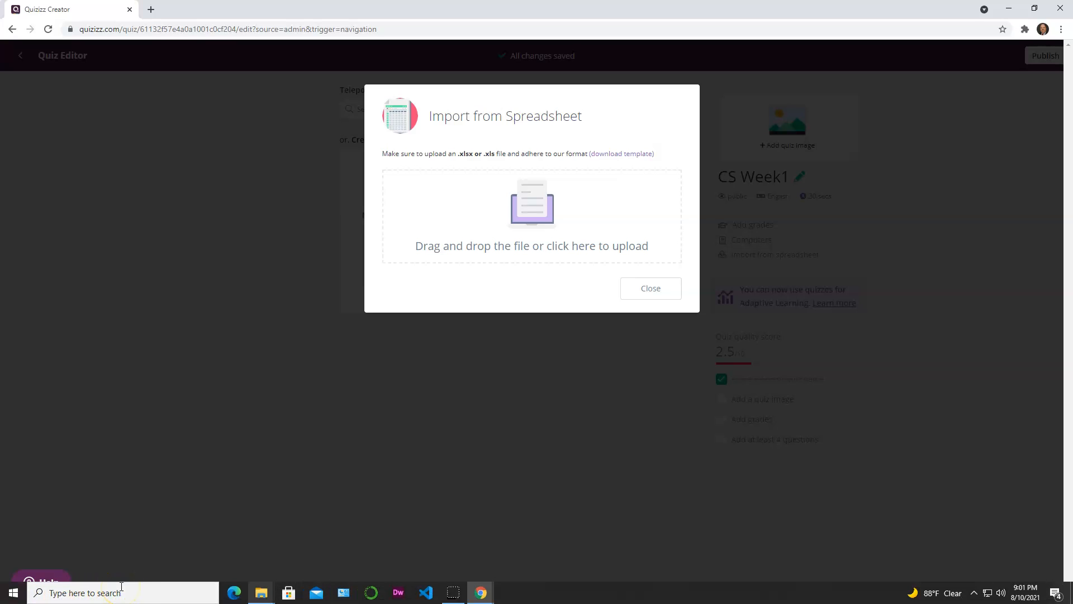
pyautogui.click(261, 591)
pyautogui.click(257, 567)
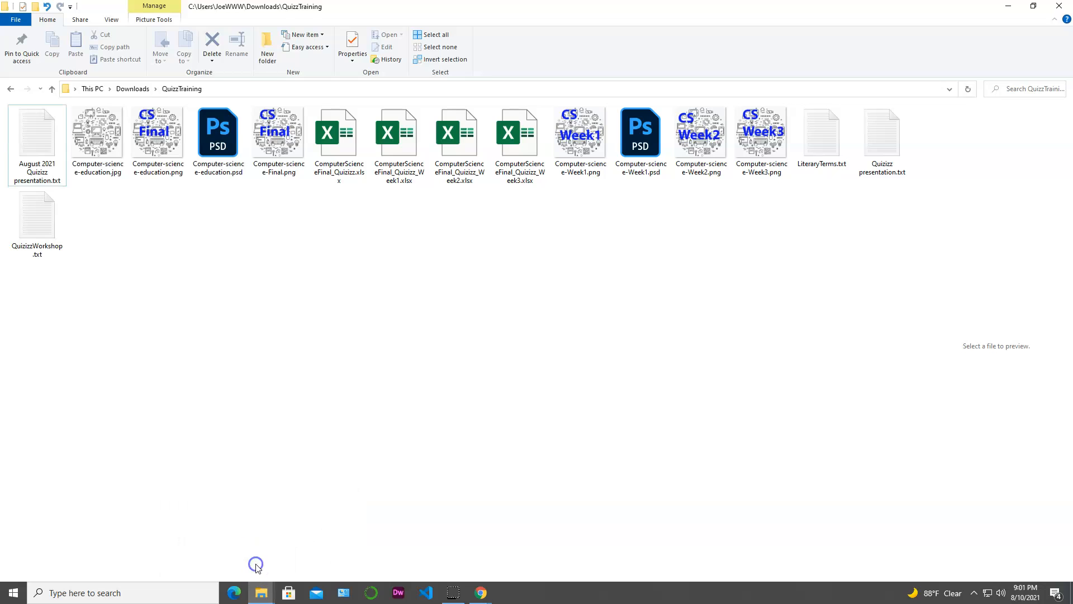
# Step: Open the ComputerScienceFinal_Quizizz_Week1.xlsx spreadsheet from the QuizzTraining folder in Excel
pyautogui.click(134, 90)
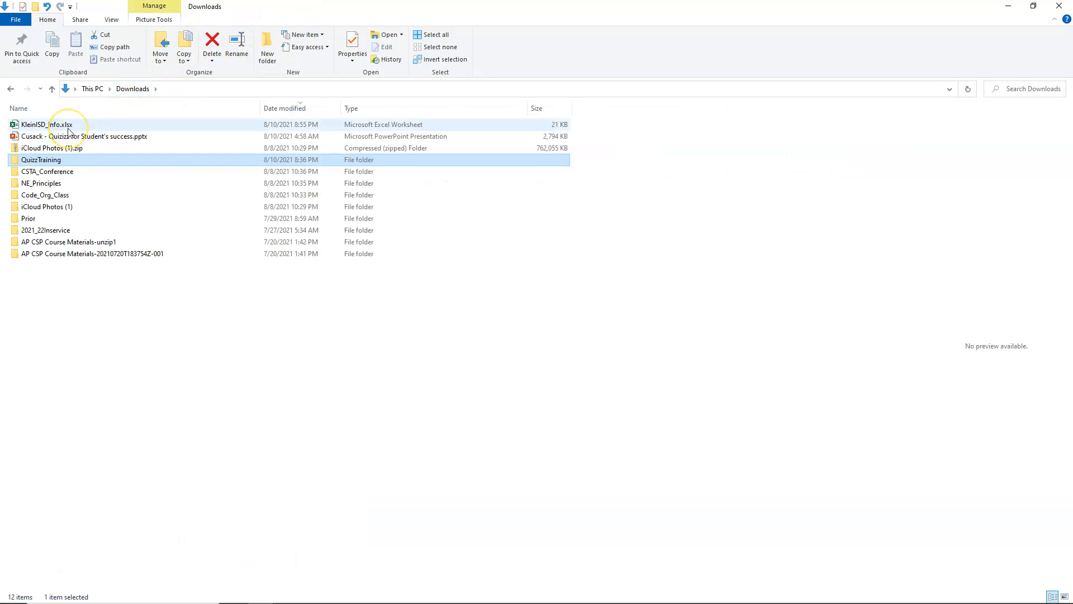
pyautogui.doubleClick(52, 160)
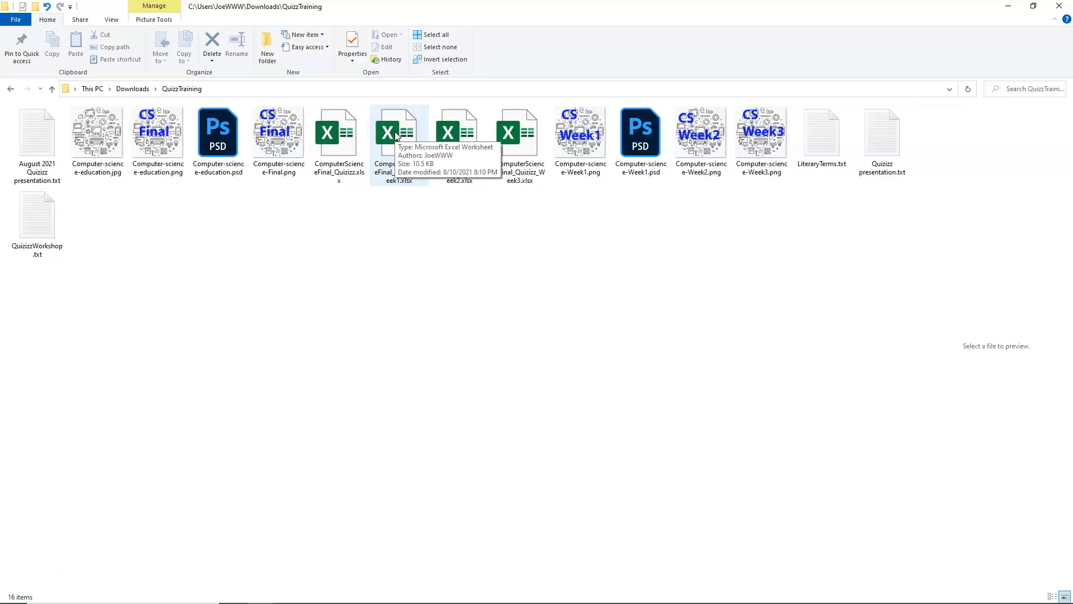
pyautogui.click(554, 129)
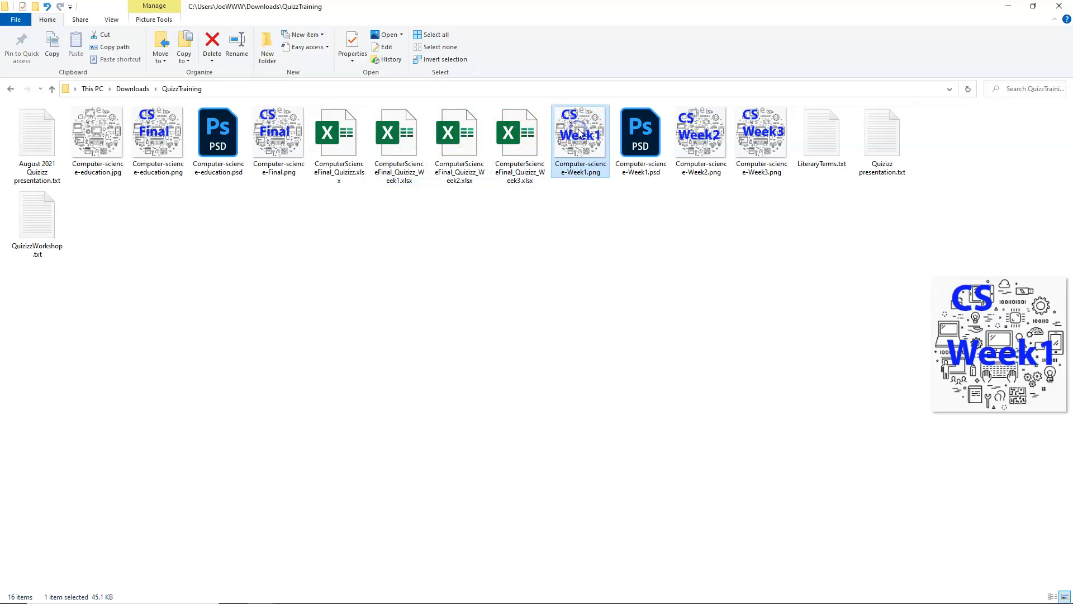
pyautogui.click(511, 140)
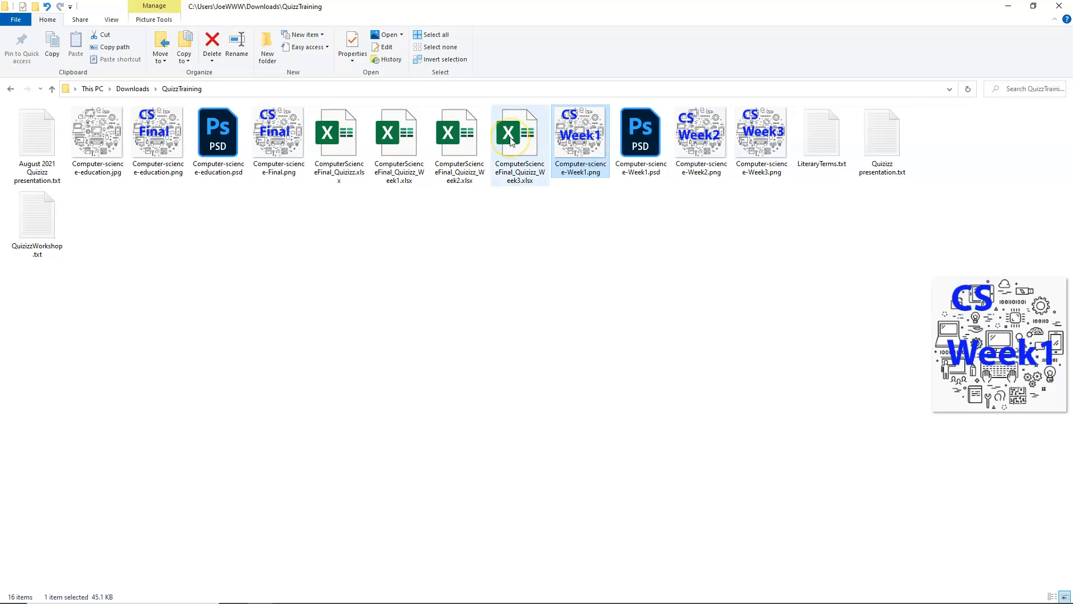
pyautogui.click(392, 136)
pyautogui.press('Return')
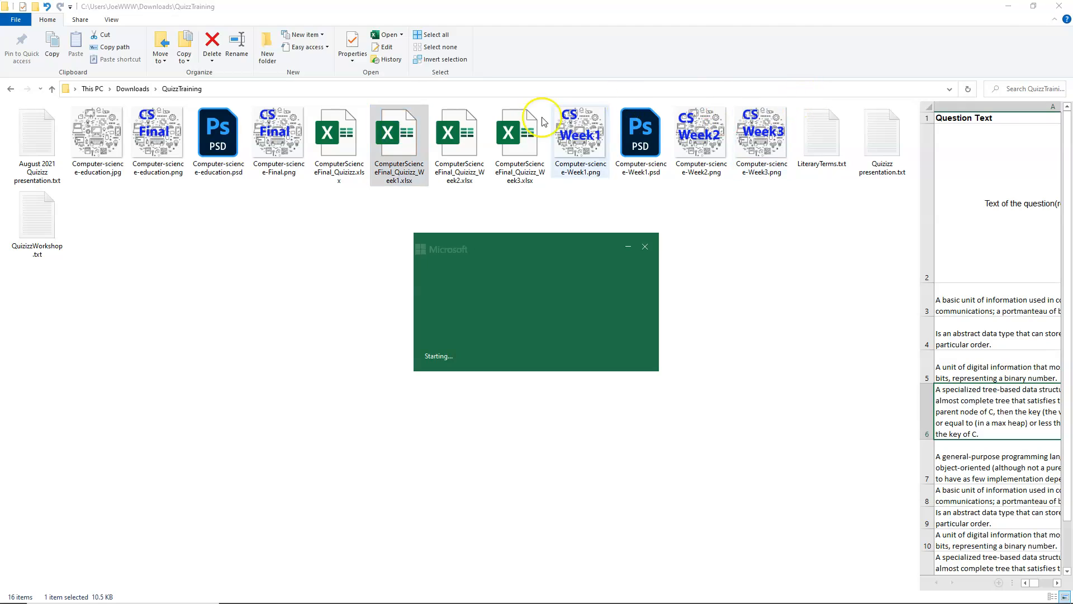
pyautogui.click(536, 174)
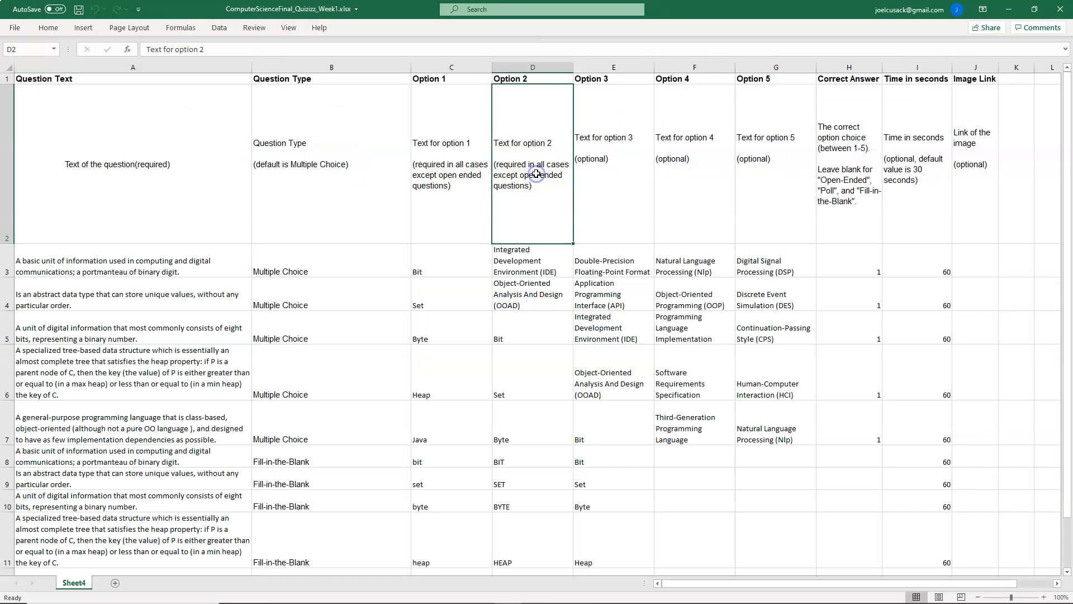
# Step: Review the Week1 spreadsheet's header row and all question rows, types, options and answers
pyautogui.moveTo(57, 80); pyautogui.dragTo(962, 233)
pyautogui.scroll(-10, 439, 344)
pyautogui.scroll(8, 440, 344)
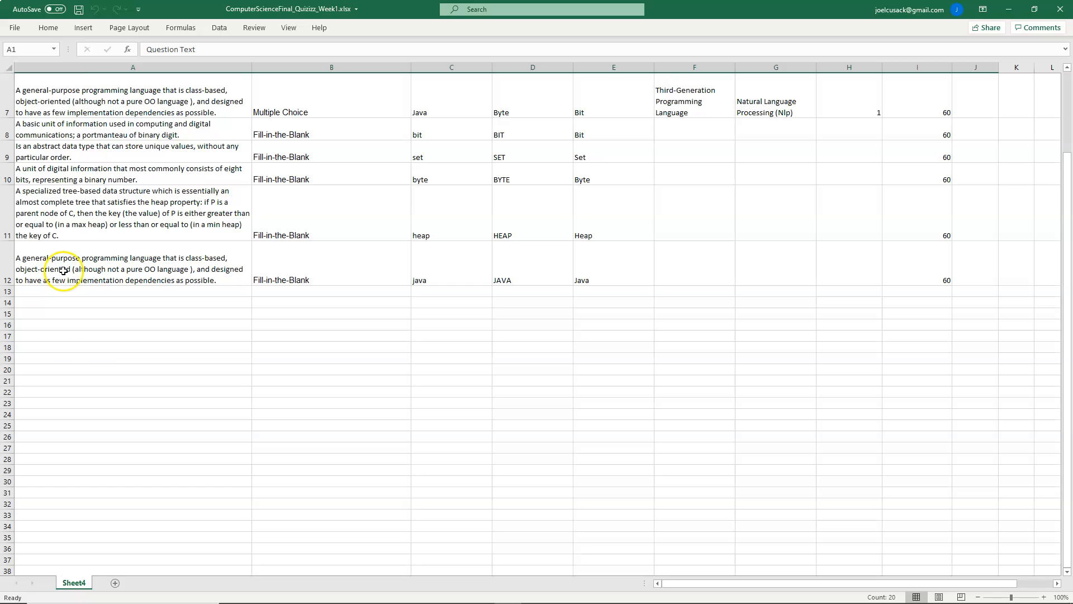
pyautogui.scroll(2, 65, 269)
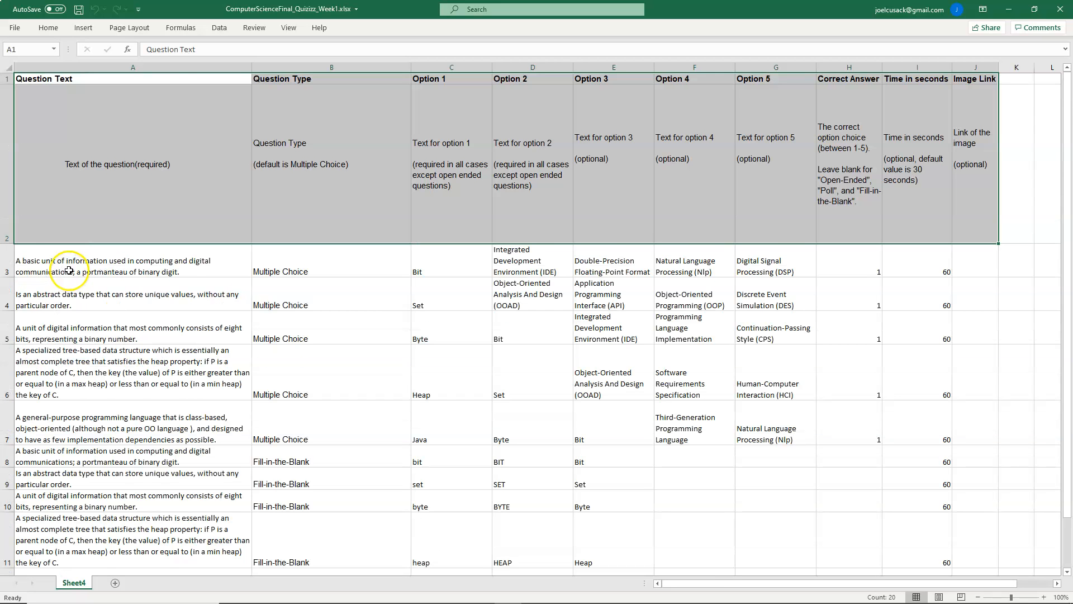
pyautogui.scroll(-1, 70, 270)
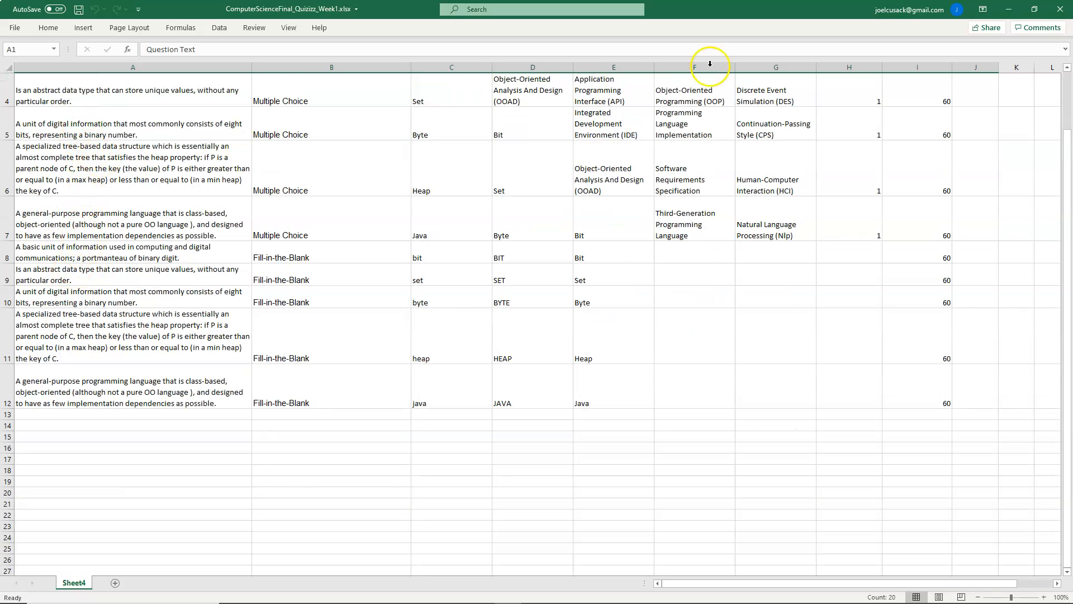
pyautogui.moveTo(1067, 132); pyautogui.dragTo(1065, 113)
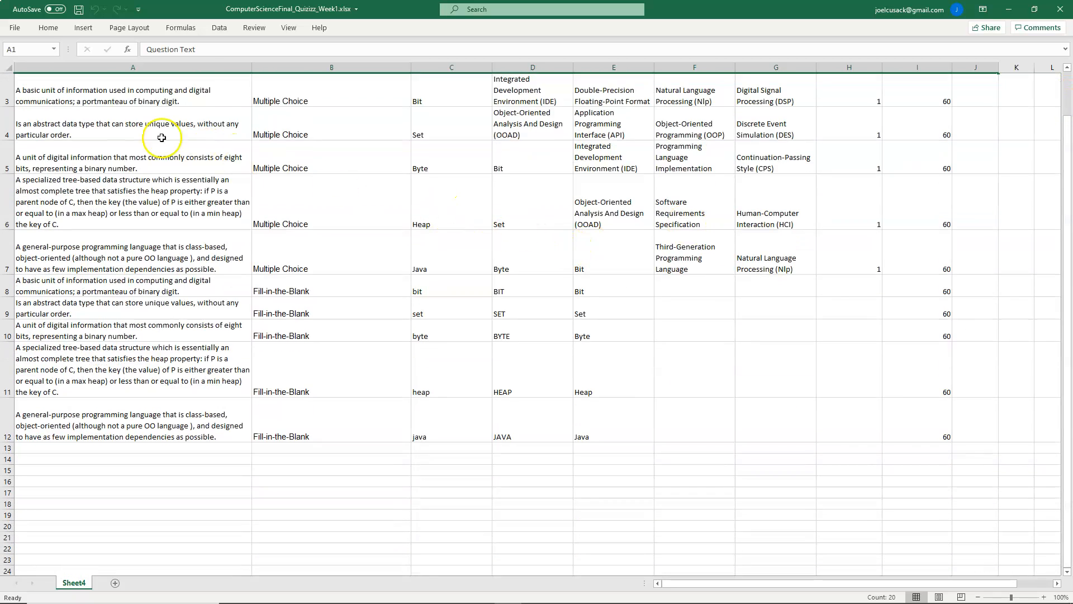
pyautogui.click(93, 101)
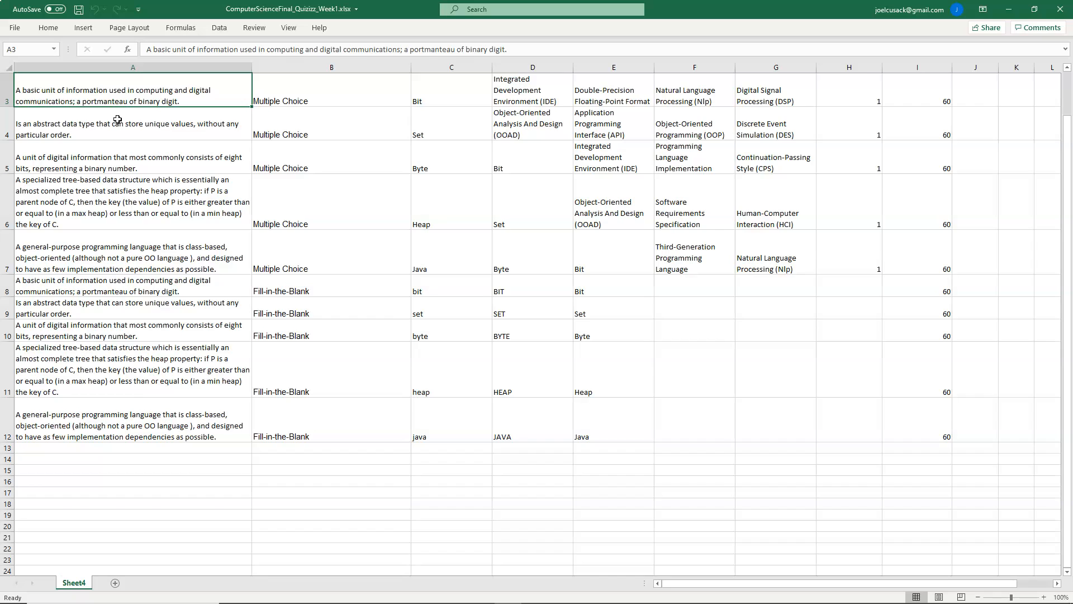
pyautogui.scroll(1, 118, 120)
pyautogui.press('Down')
pyautogui.press('Down')
pyautogui.press('Down')
pyautogui.press('Down')
pyautogui.press('Down')
pyautogui.press('Down')
pyautogui.press('Down')
pyautogui.press('Down')
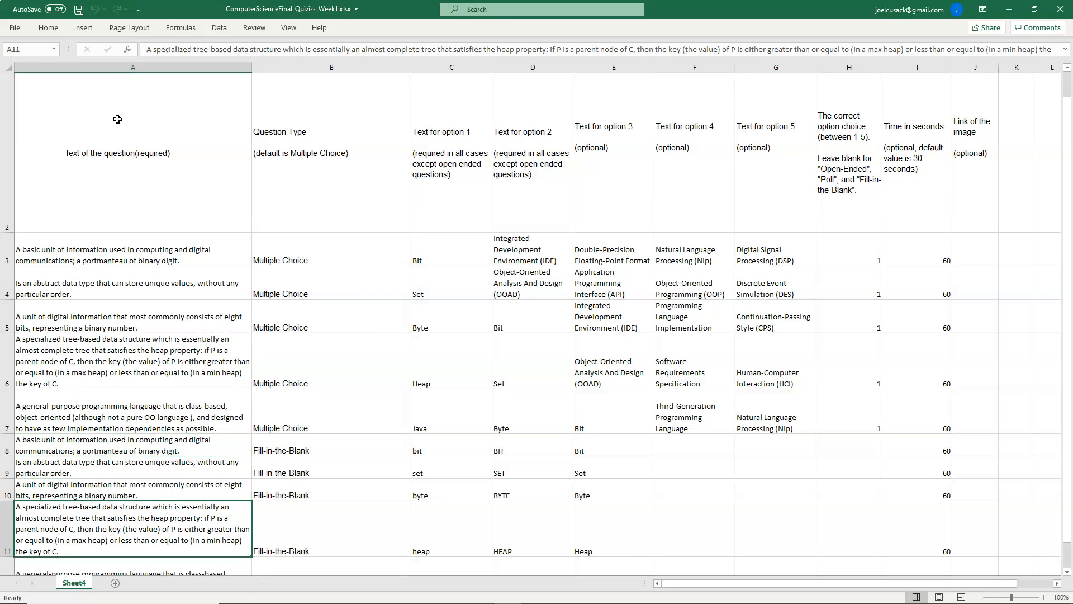
pyautogui.press('Down')
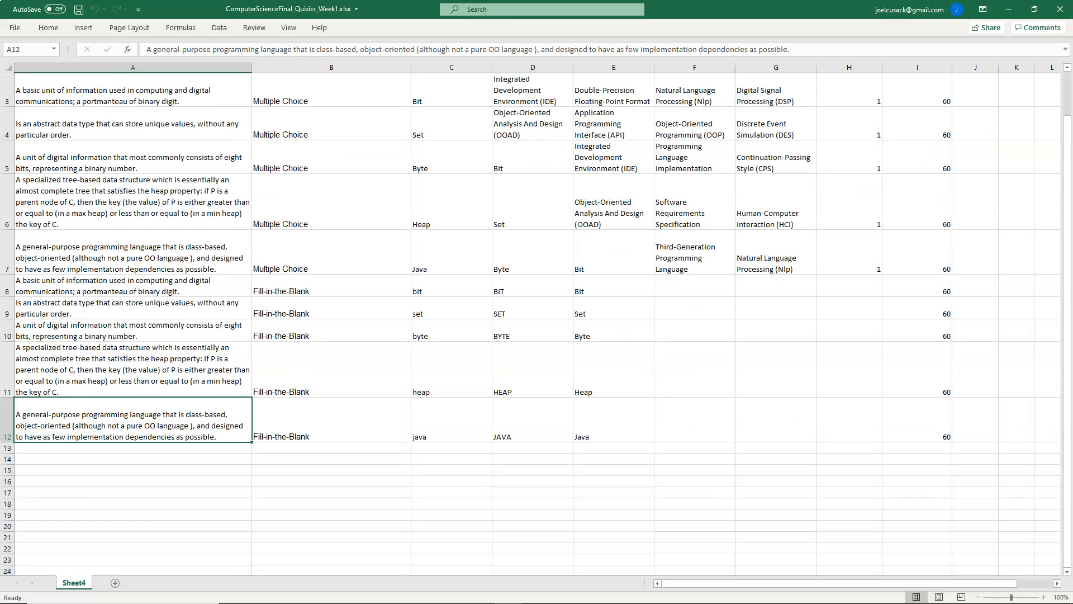
# Step: Close the spreadsheet and place File Explorer and the Quizizz Creator window side by side
pyautogui.click(1060, 8)
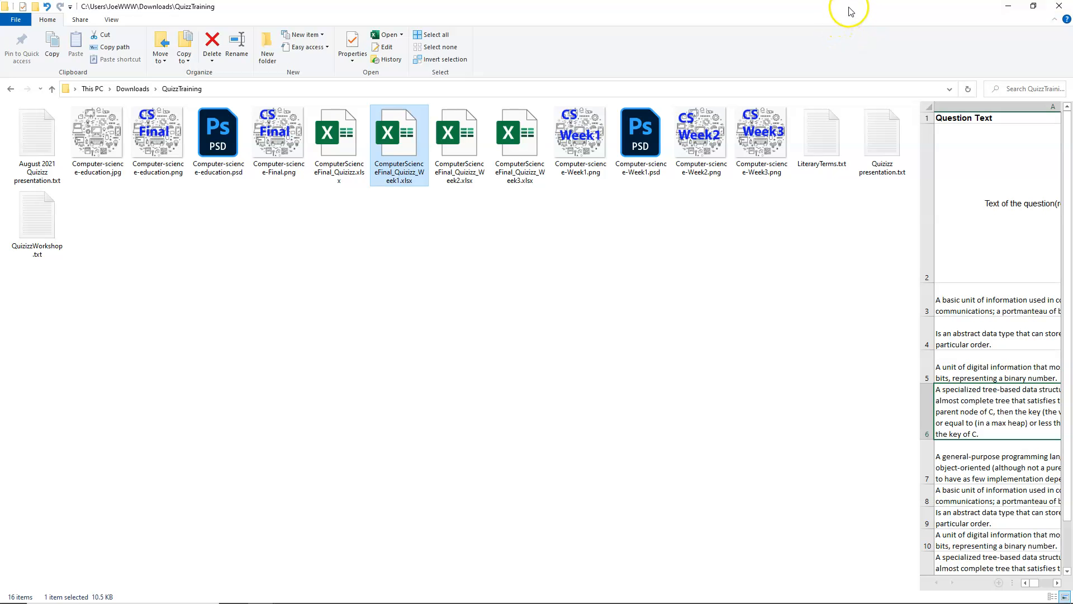
pyautogui.moveTo(850, 11); pyautogui.dragTo(1, 167)
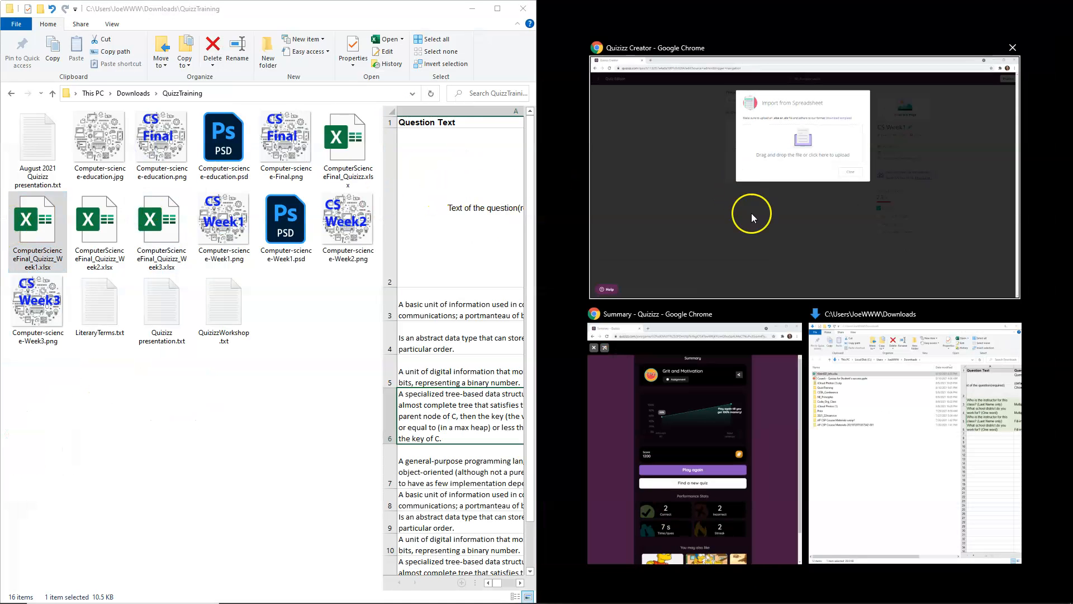
pyautogui.click(752, 217)
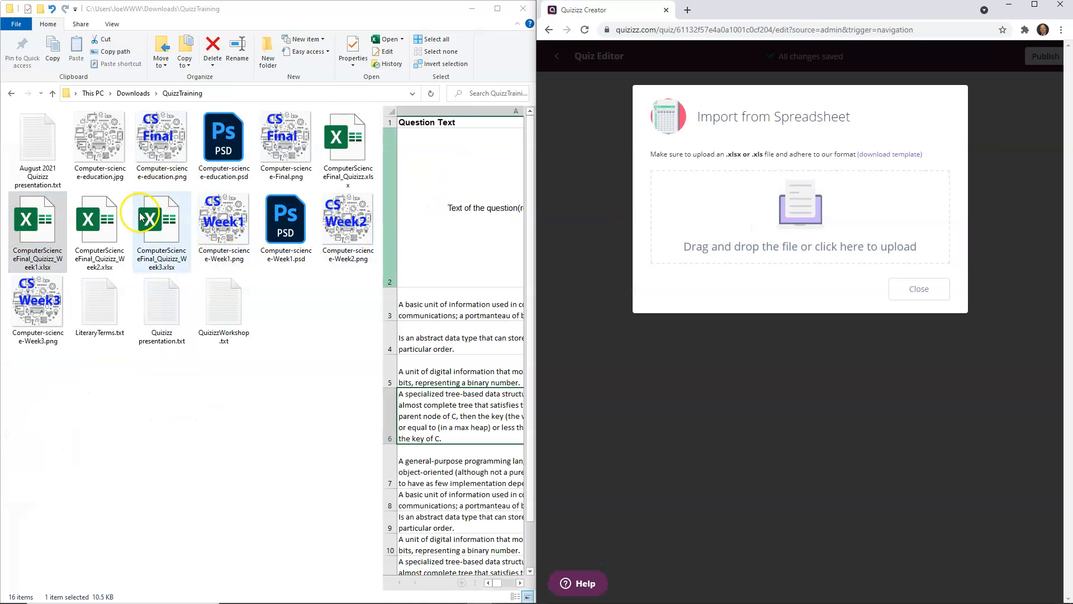
# Step: Upload ComputerScienceFinal_Quizizz_Week1.xlsx into the Import from Spreadsheet dialog and add its questions to the quiz
pyautogui.click(353, 340)
pyautogui.moveTo(57, 232); pyautogui.dragTo(795, 218)
pyautogui.click(932, 394)
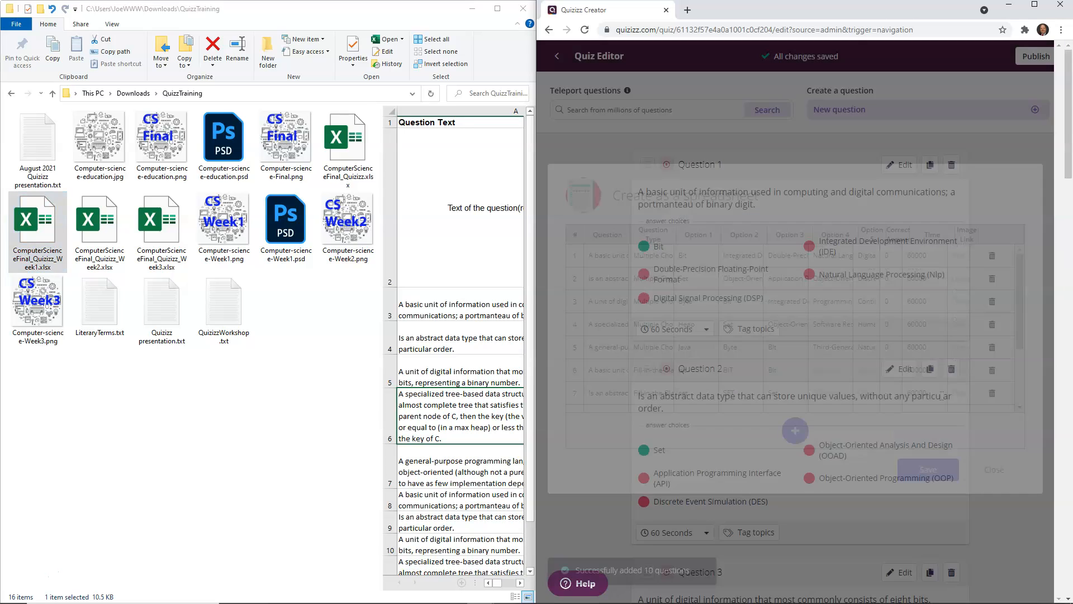
# Step: Publish the quiz and set its title image to Computer-science-Week1.png
pyautogui.scroll(-5, 994, 253)
pyautogui.scroll(-10, 993, 253)
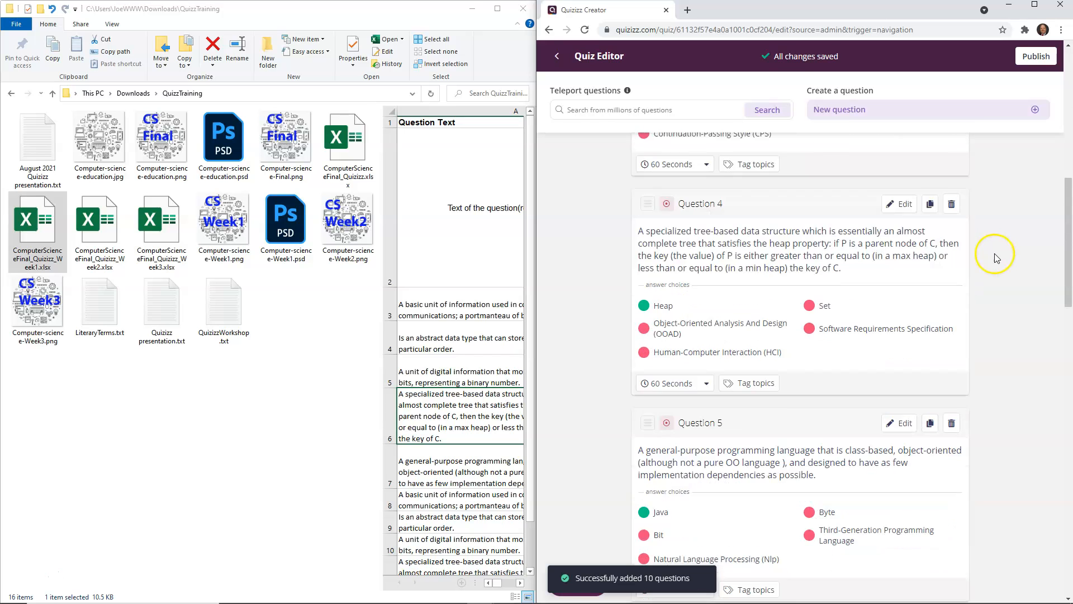
pyautogui.scroll(-10, 998, 252)
pyautogui.scroll(-7, 998, 252)
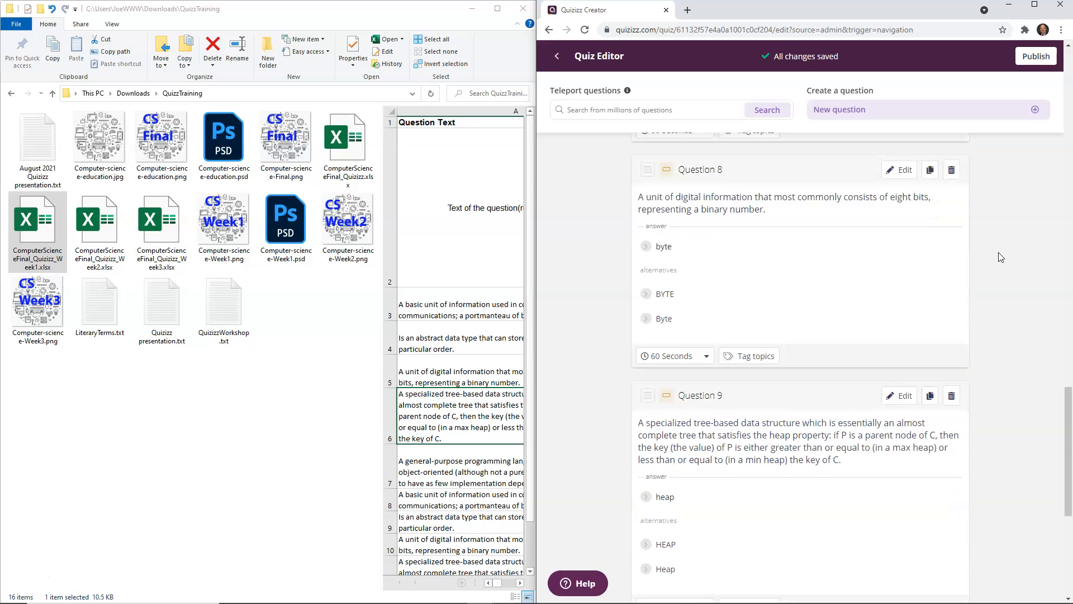
pyautogui.scroll(20, 1001, 255)
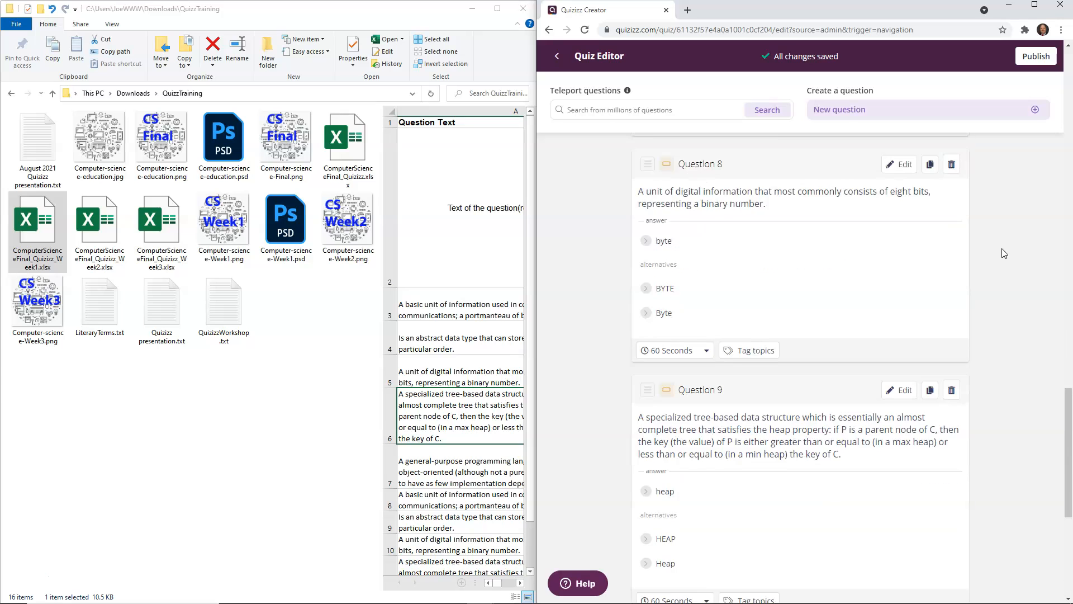
pyautogui.scroll(3, 1002, 248)
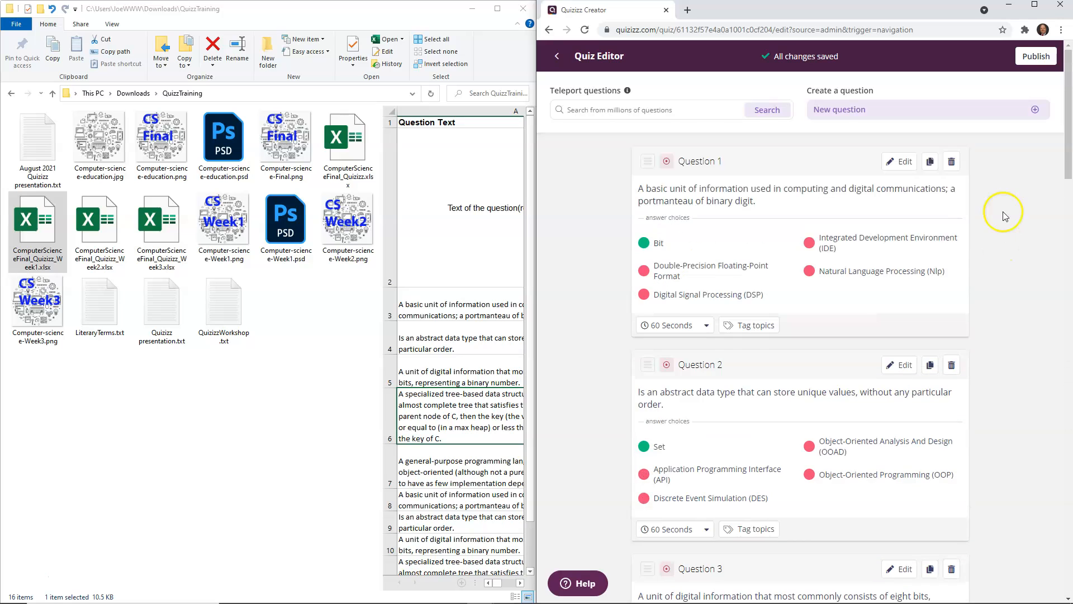
pyautogui.click(1035, 56)
pyautogui.click(800, 161)
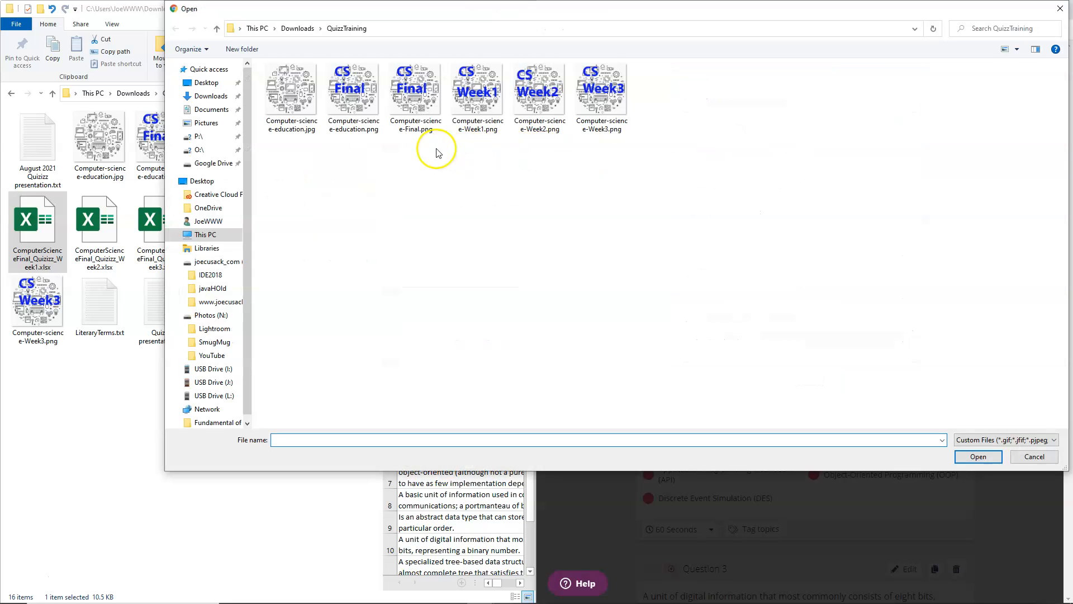
pyautogui.doubleClick(487, 103)
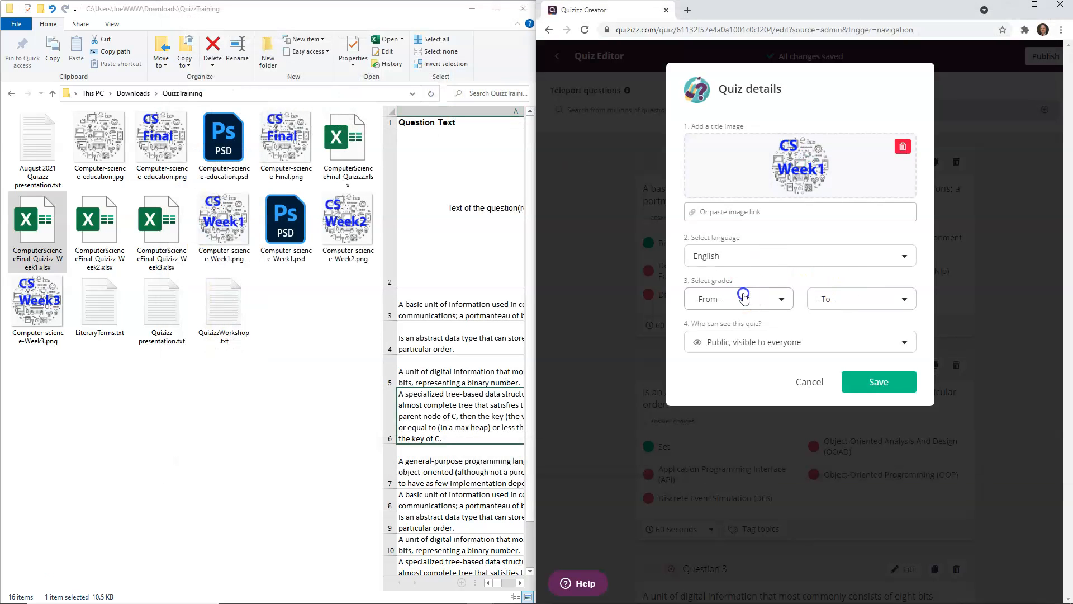
# Step: Set the quiz language to English and the grade range from 9th to 12th
pyautogui.click(754, 256)
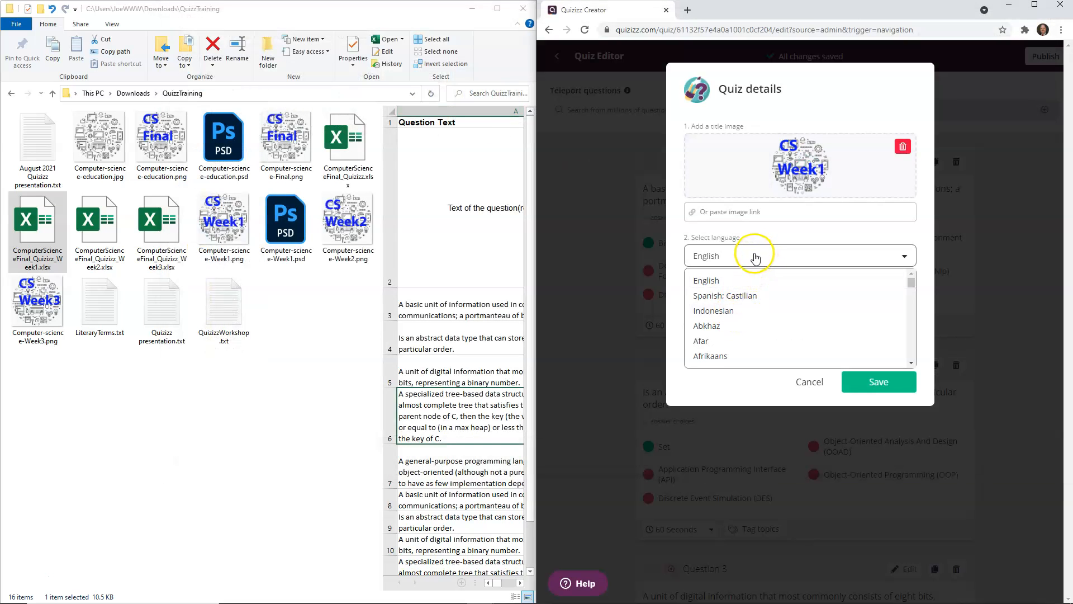
pyautogui.click(724, 279)
pyautogui.click(746, 300)
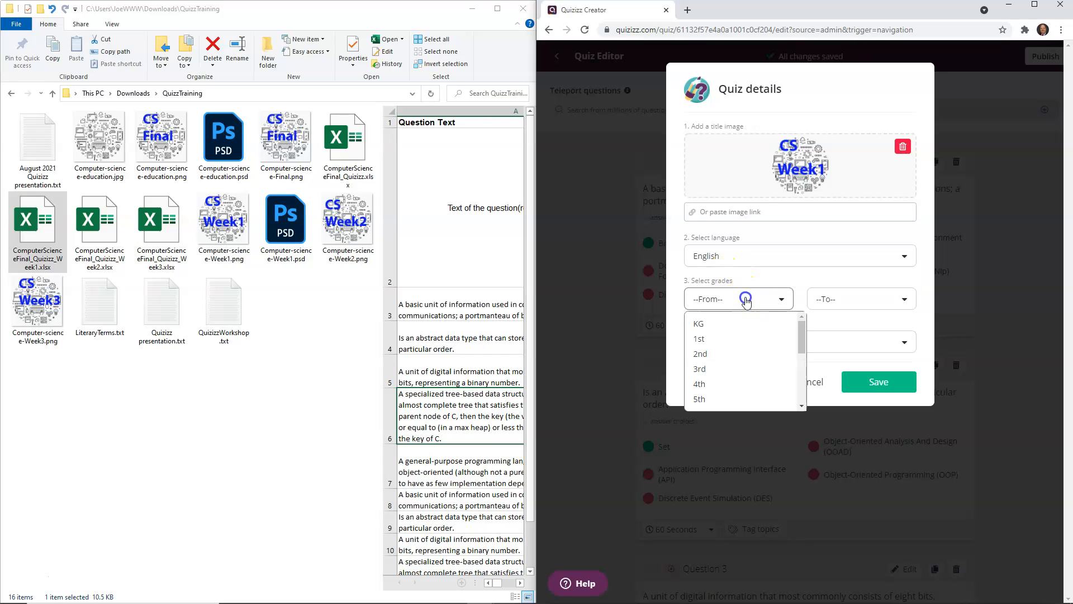
pyautogui.scroll(-3, 732, 355)
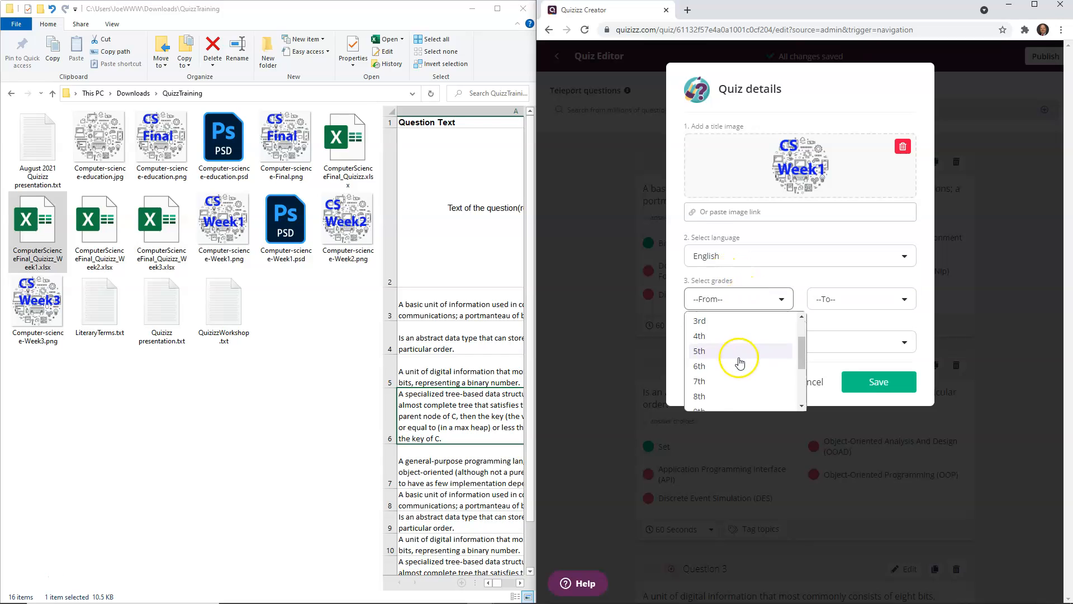
pyautogui.click(714, 348)
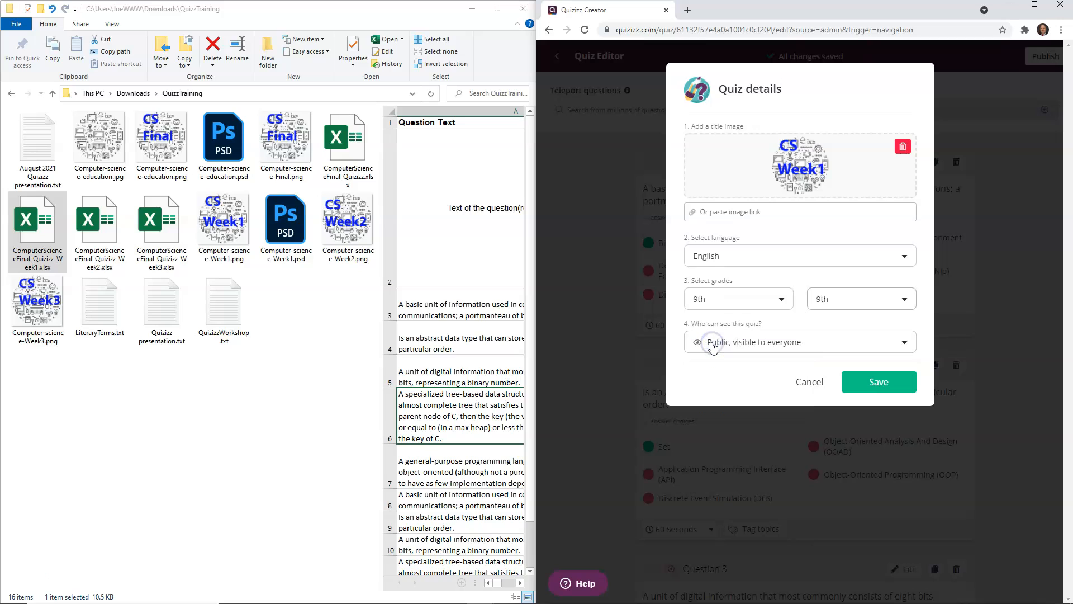
pyautogui.click(860, 299)
pyautogui.scroll(-2, 839, 358)
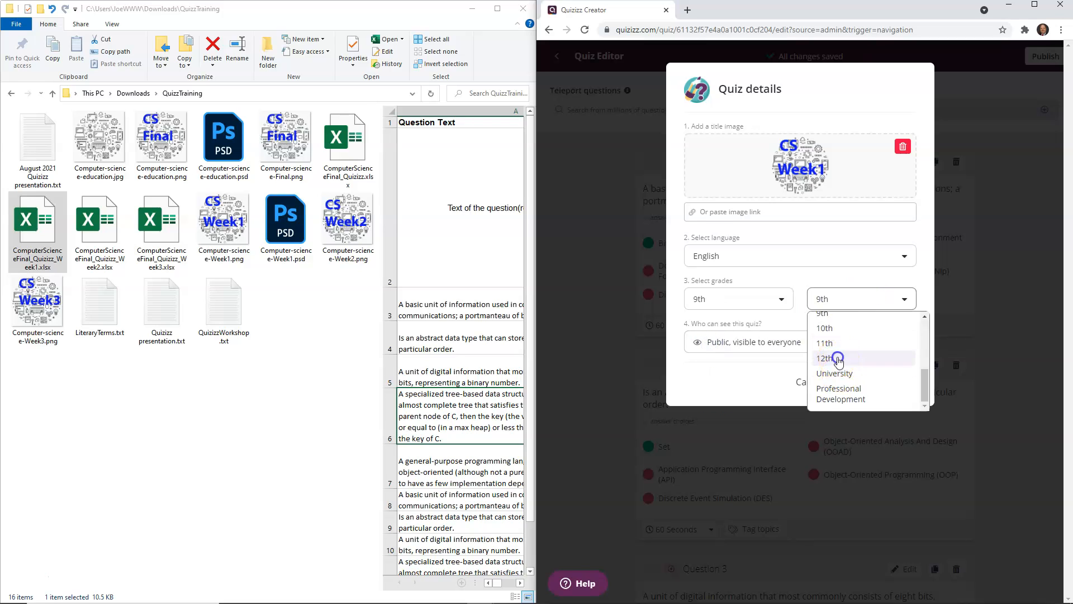
pyautogui.click(839, 358)
# Step: Make the quiz Private, visible to you, and save the quiz details
pyautogui.click(840, 343)
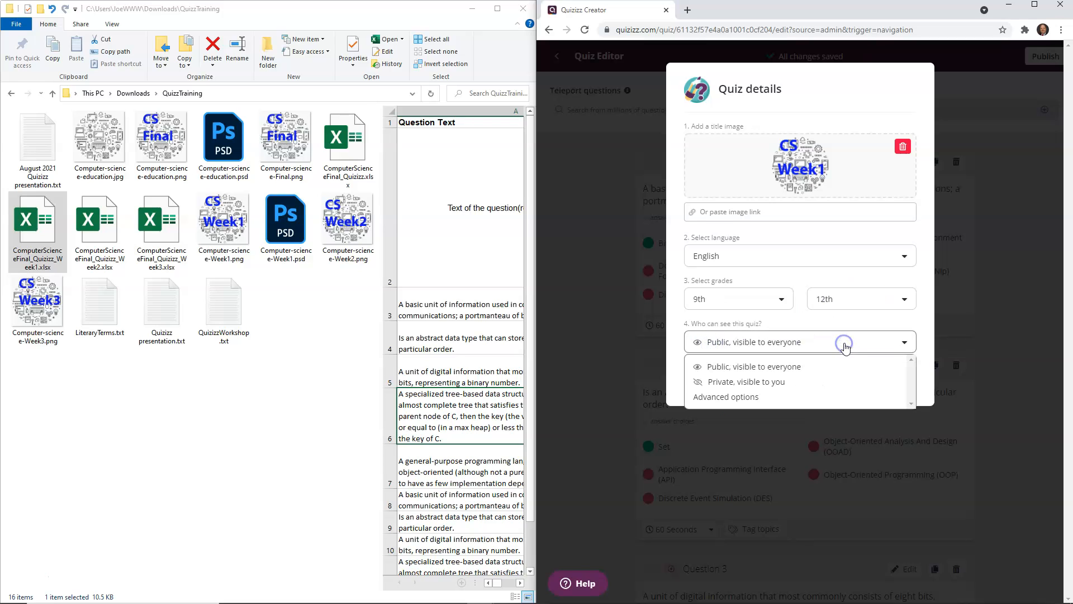
pyautogui.click(779, 383)
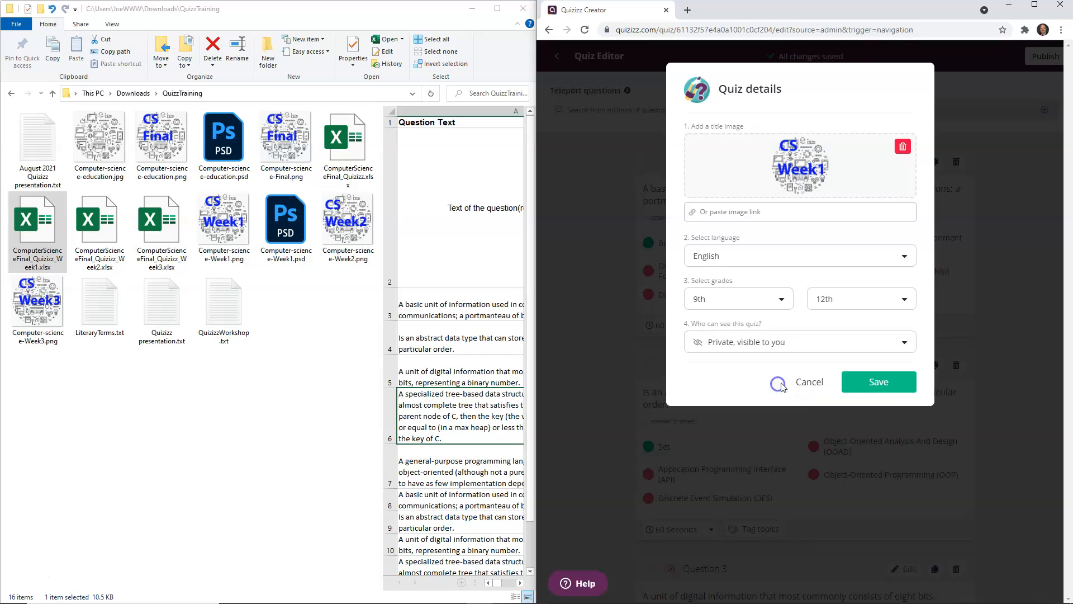
pyautogui.click(896, 385)
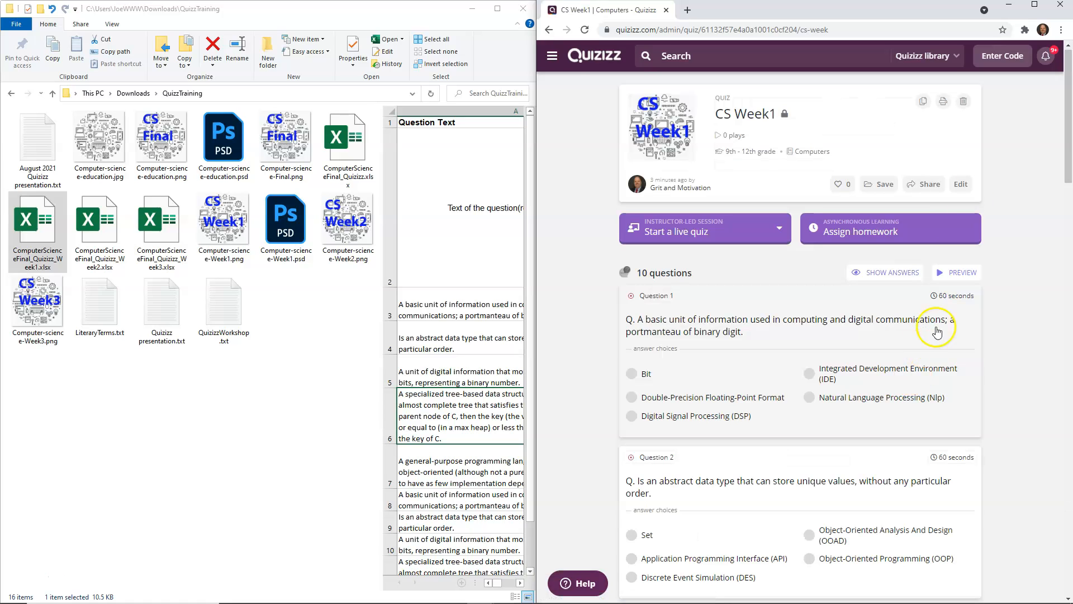
# Step: Maximize the browser, start assigning the CS Week1 quiz as homework, and set the custom deadline to Sunday, August 15
pyautogui.click(1034, 7)
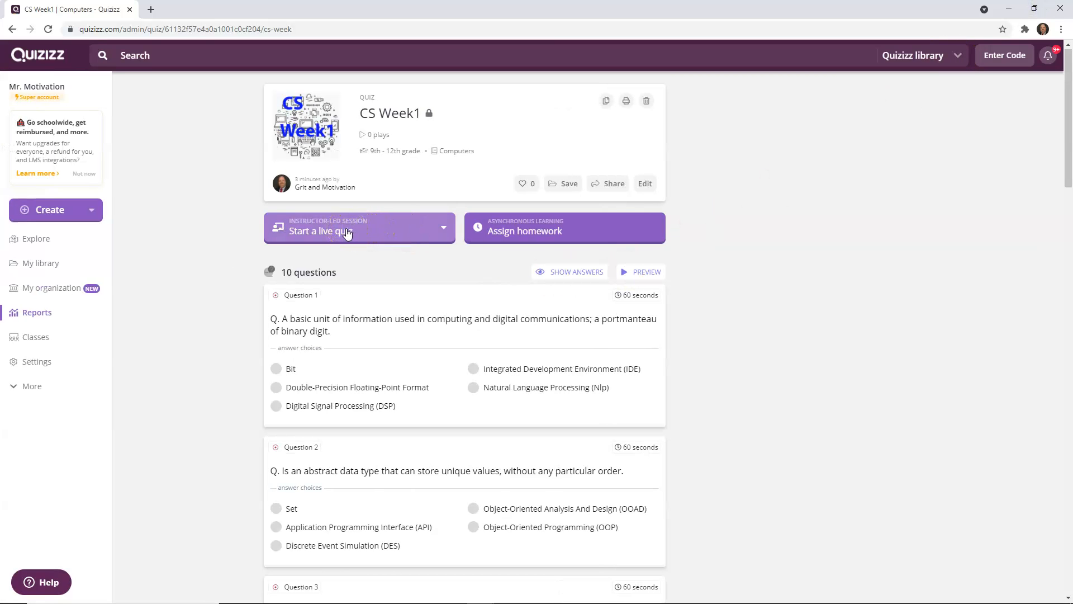
pyautogui.click(494, 229)
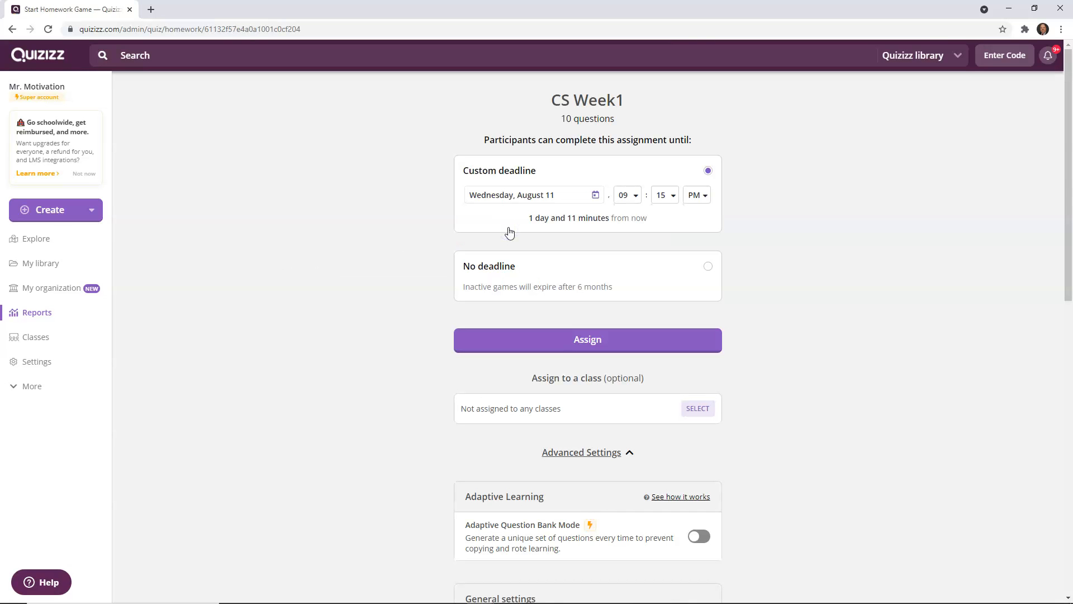
pyautogui.click(635, 195)
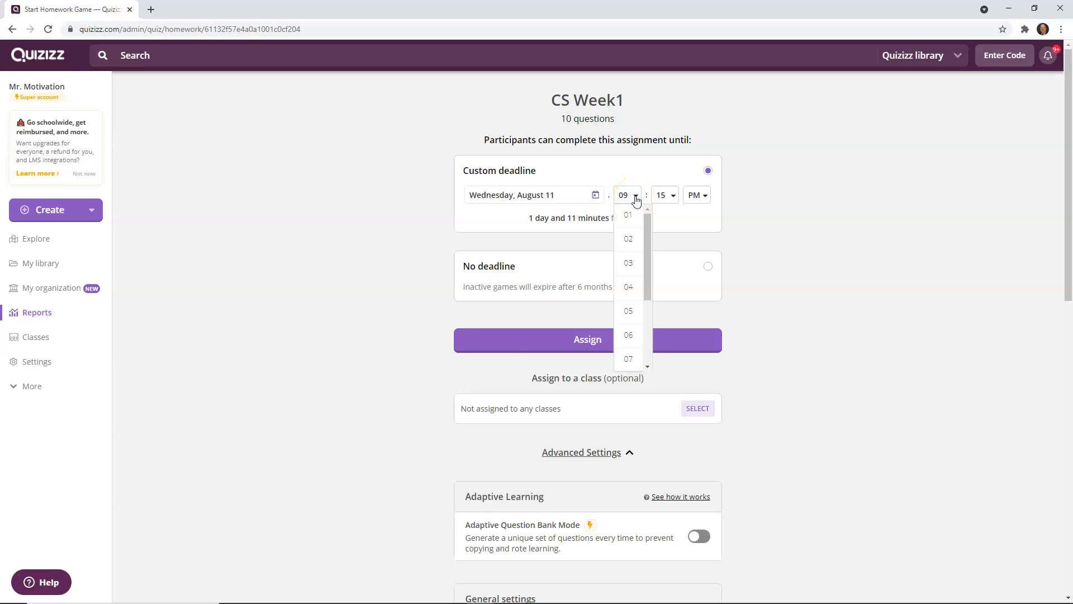
pyautogui.click(586, 199)
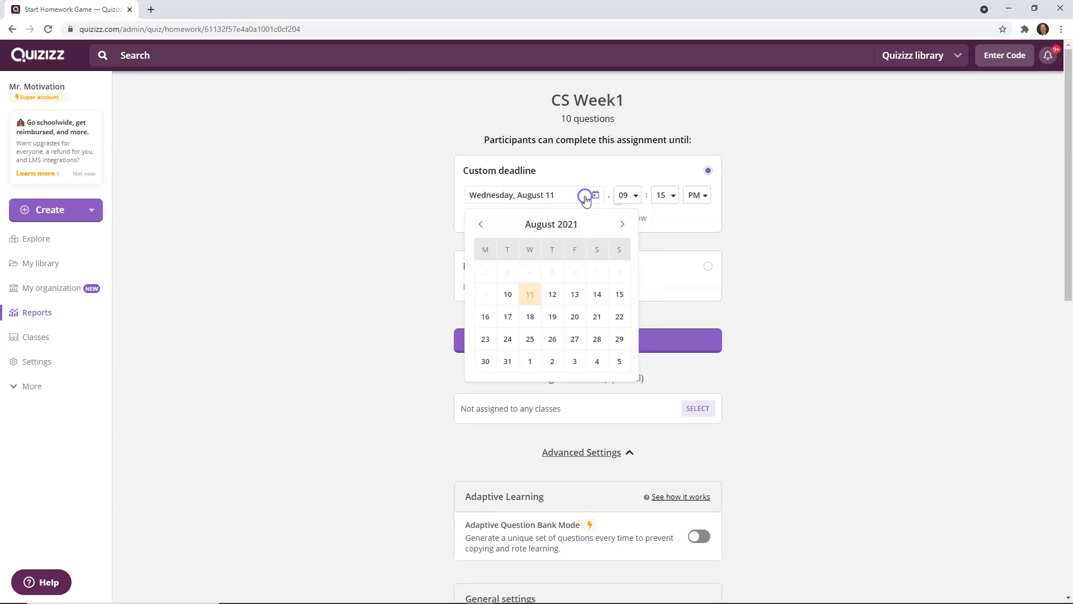
pyautogui.click(619, 294)
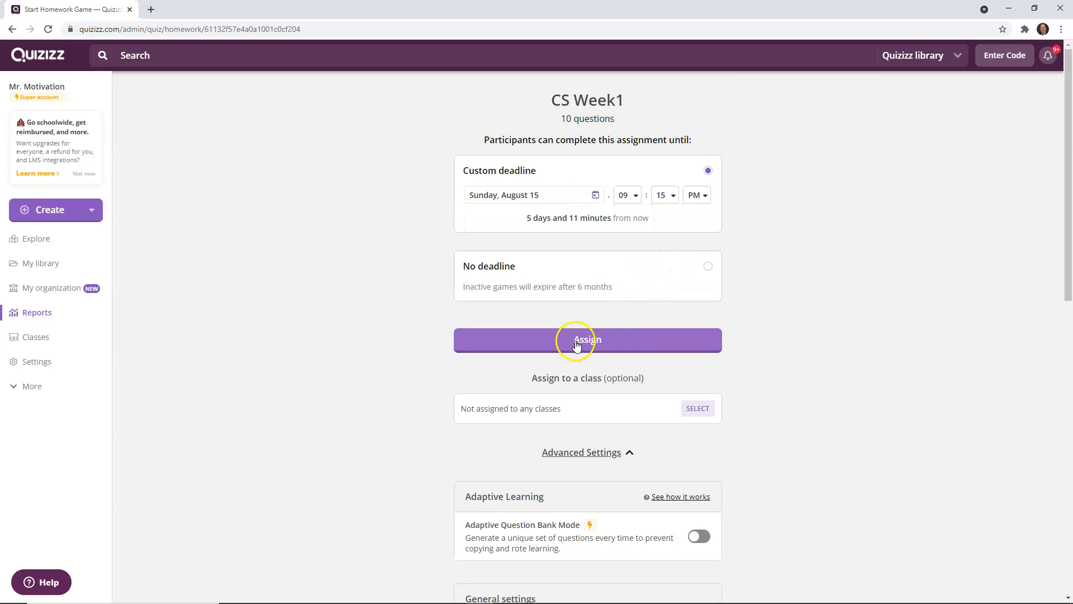
# Step: Review the homework settings and assign the quiz
pyautogui.scroll(-4, 759, 386)
pyautogui.scroll(-8, 760, 387)
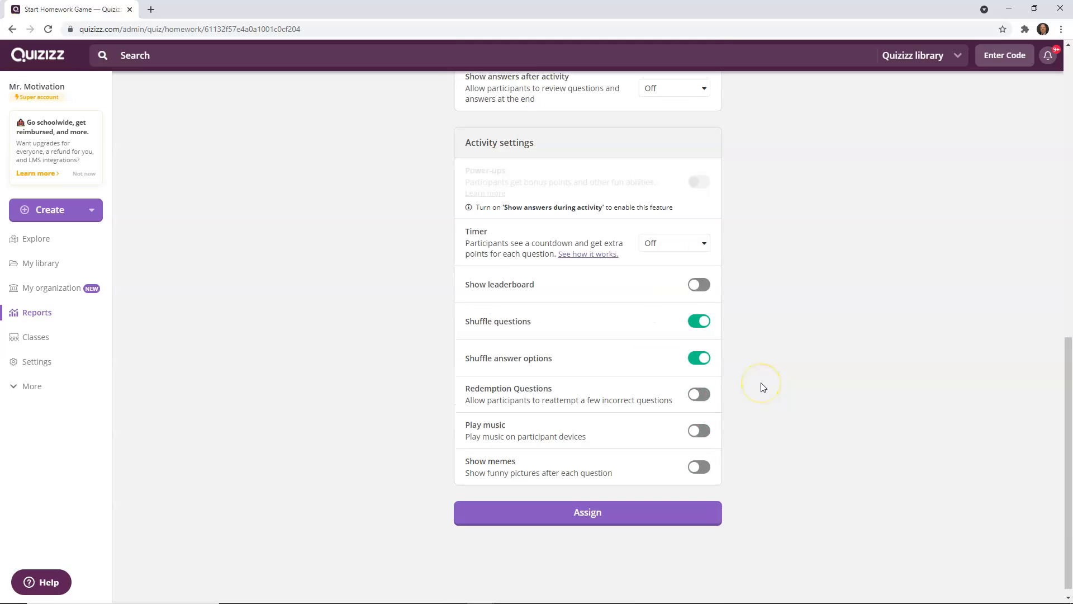
pyautogui.scroll(12, 637, 384)
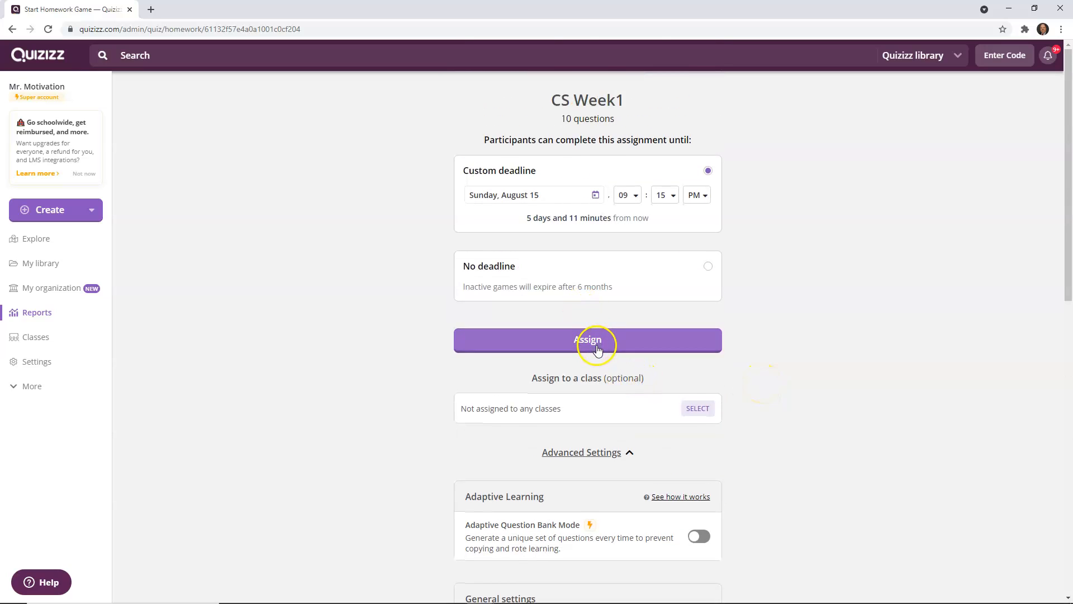
pyautogui.scroll(-12, 596, 347)
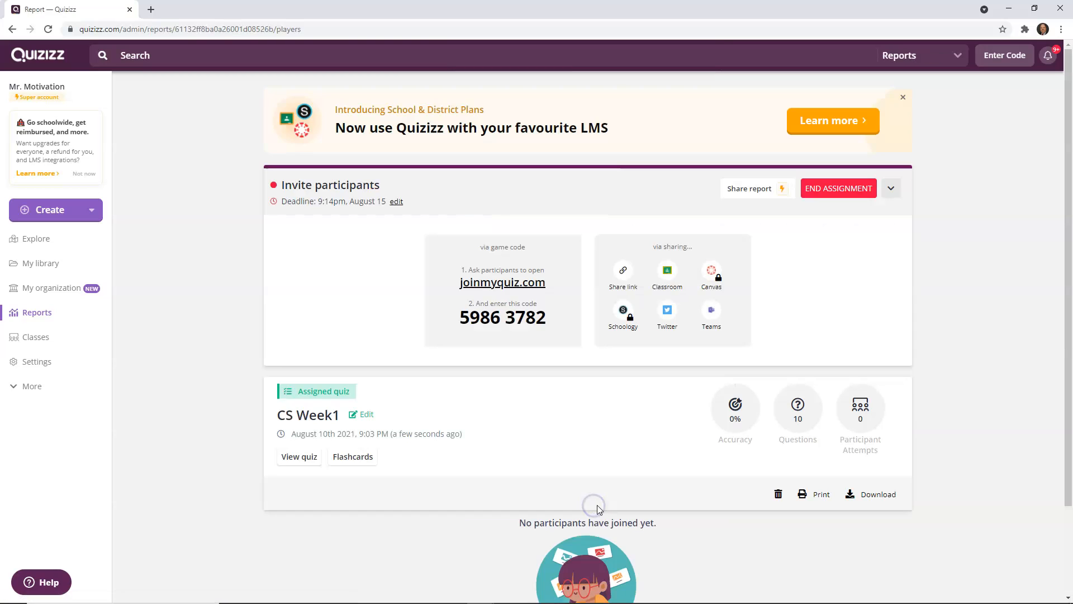
# Step: Snap the report window beside File Explorer, open the joinmyquiz.com link, and move that tab into its own window on the other half
pyautogui.moveTo(651, 17); pyautogui.dragTo(1072, 106)
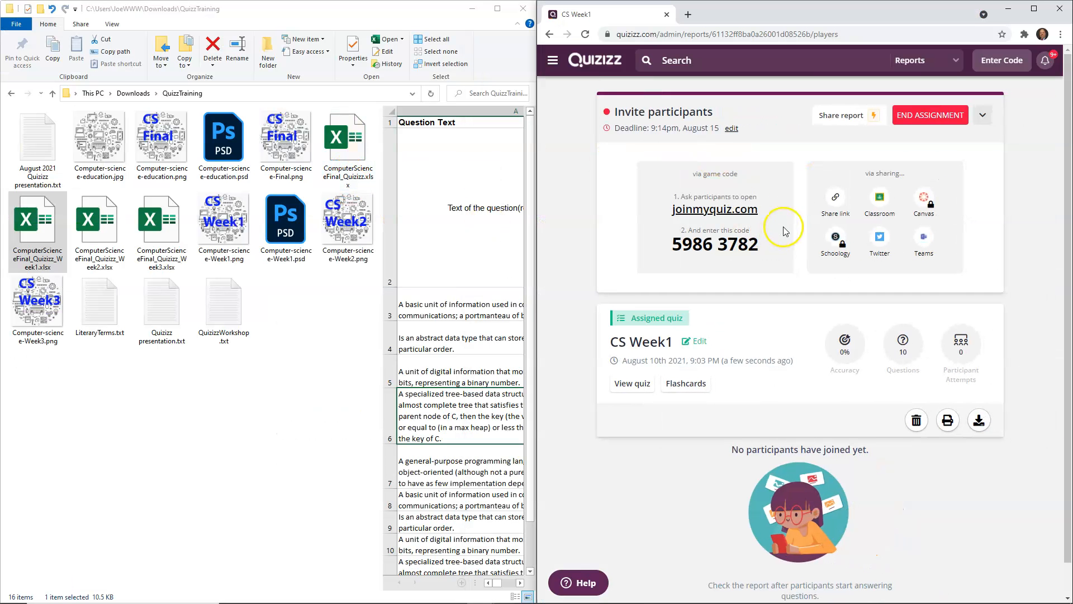
pyautogui.click(722, 211)
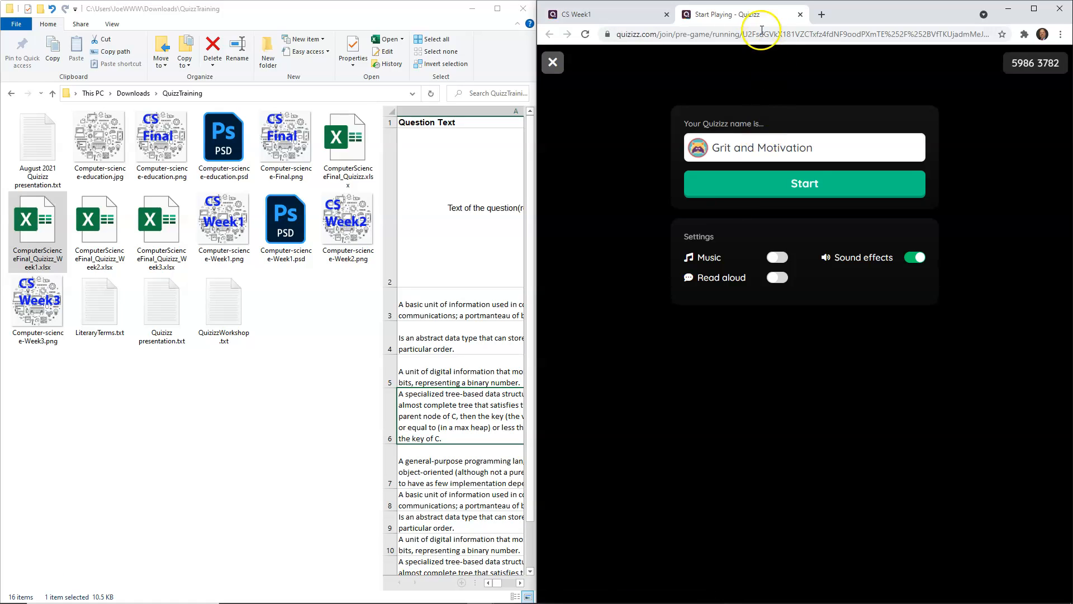
pyautogui.moveTo(754, 15); pyautogui.dragTo(7, 168)
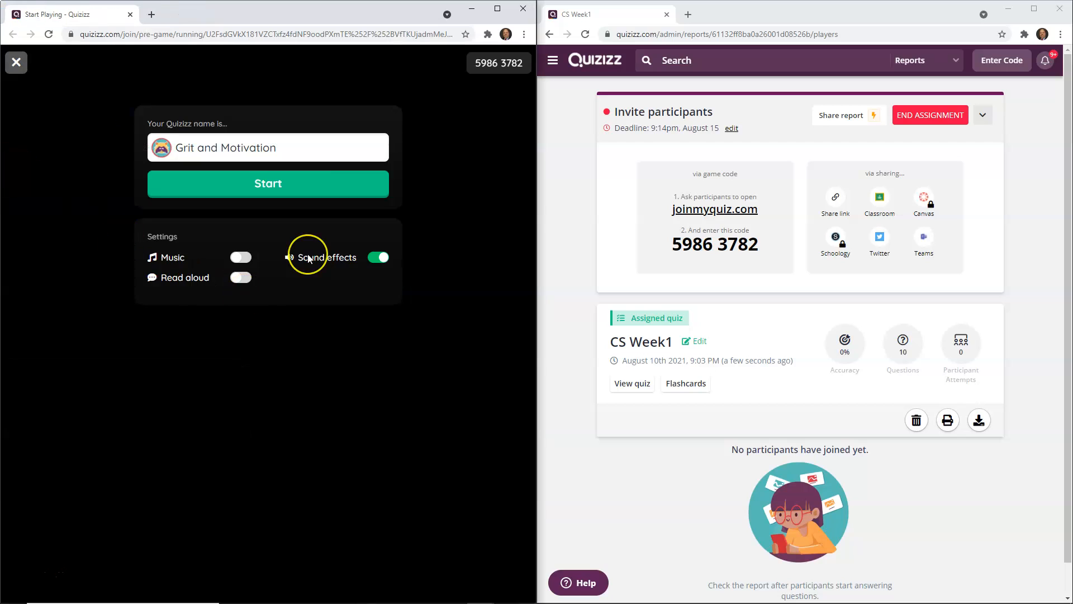
# Step: Join the assigned quiz as a participant and start the game
pyautogui.click(266, 184)
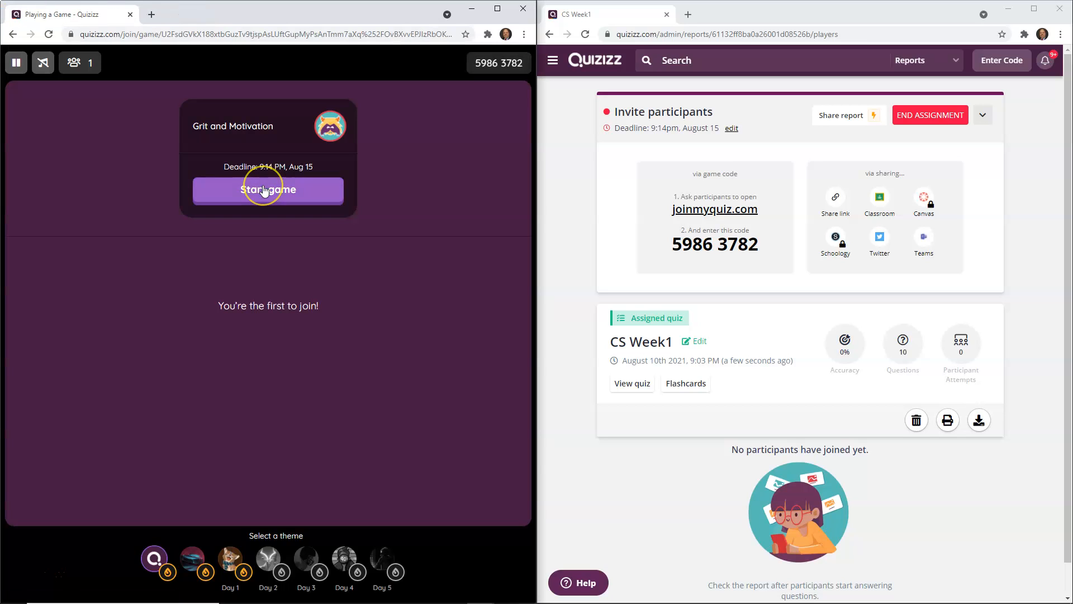
pyautogui.click(265, 190)
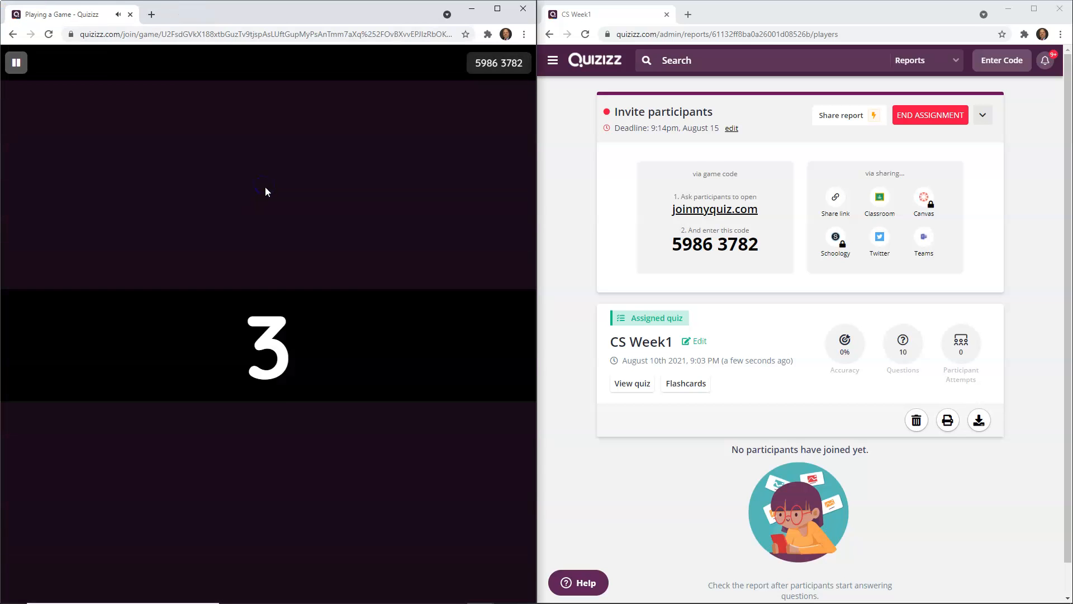
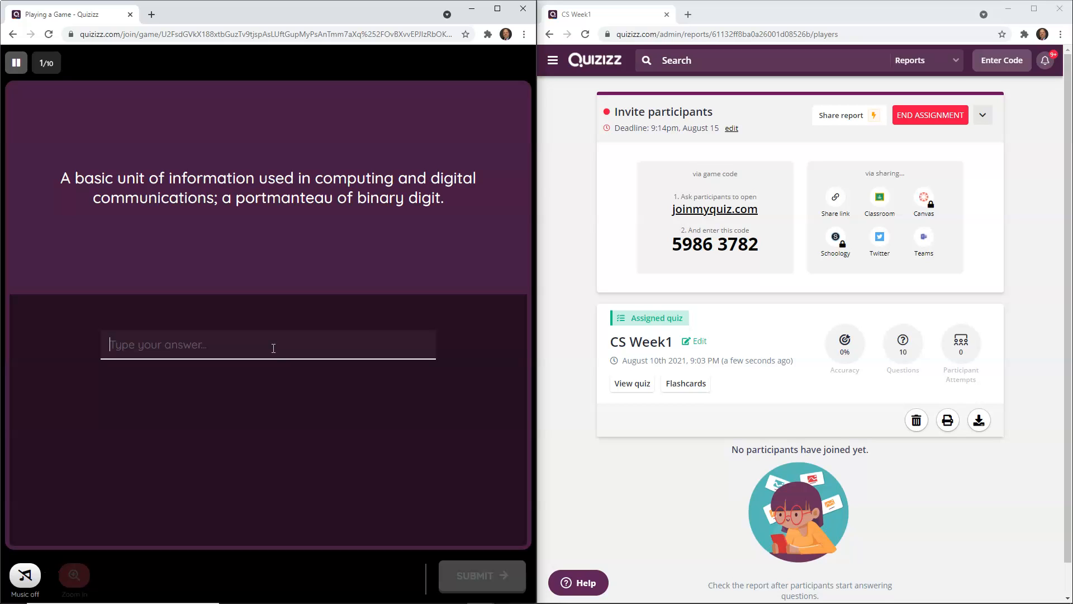
# Step: Answer the first three quiz questions: enter bit, then choose Java and Byte
pyautogui.write('bit')
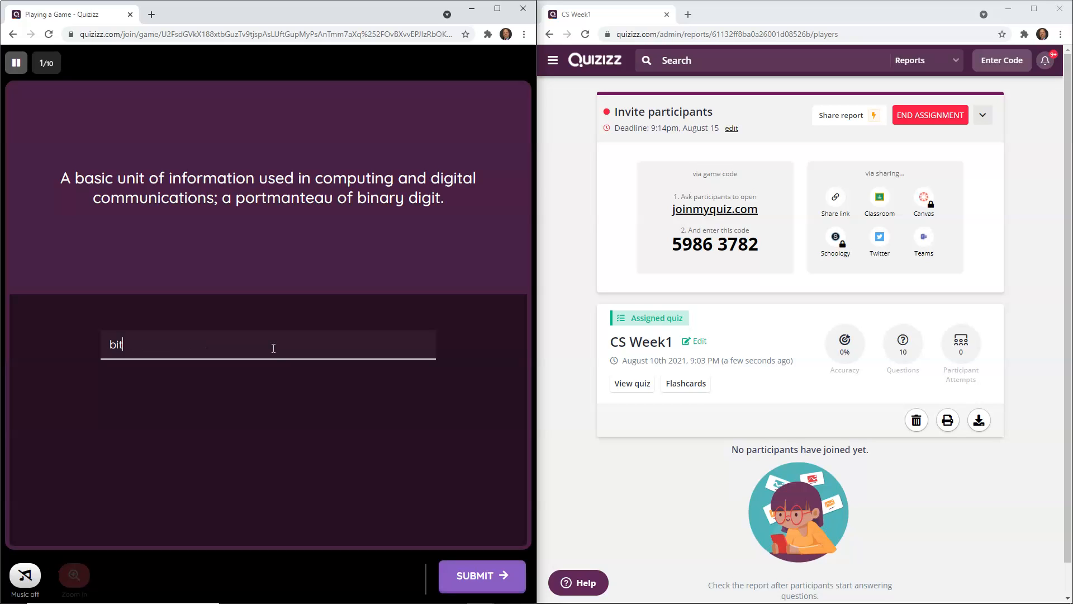
pyautogui.press('Return')
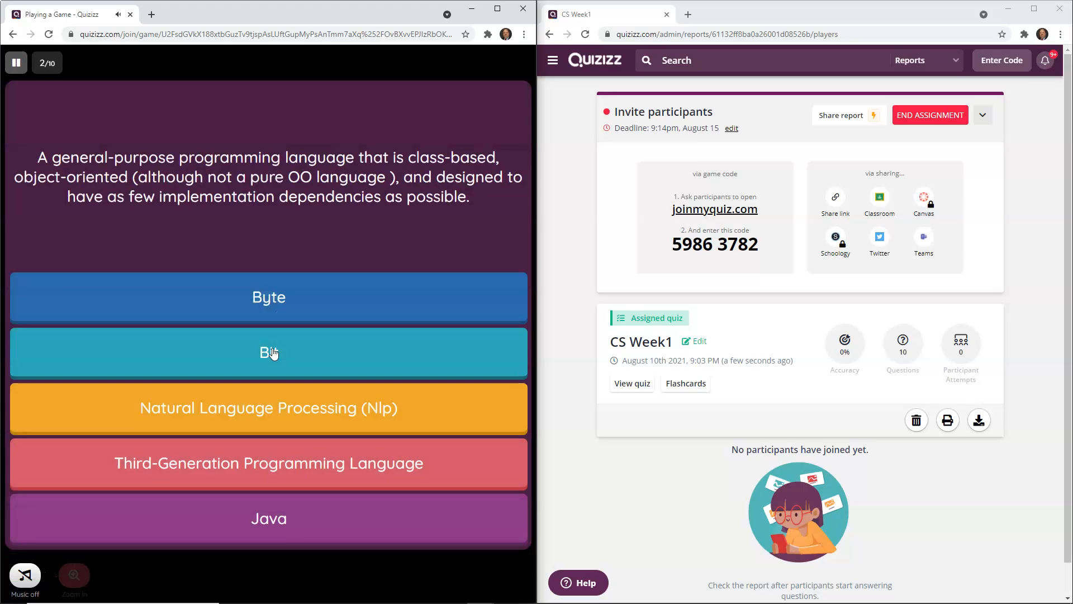
pyautogui.click(424, 212)
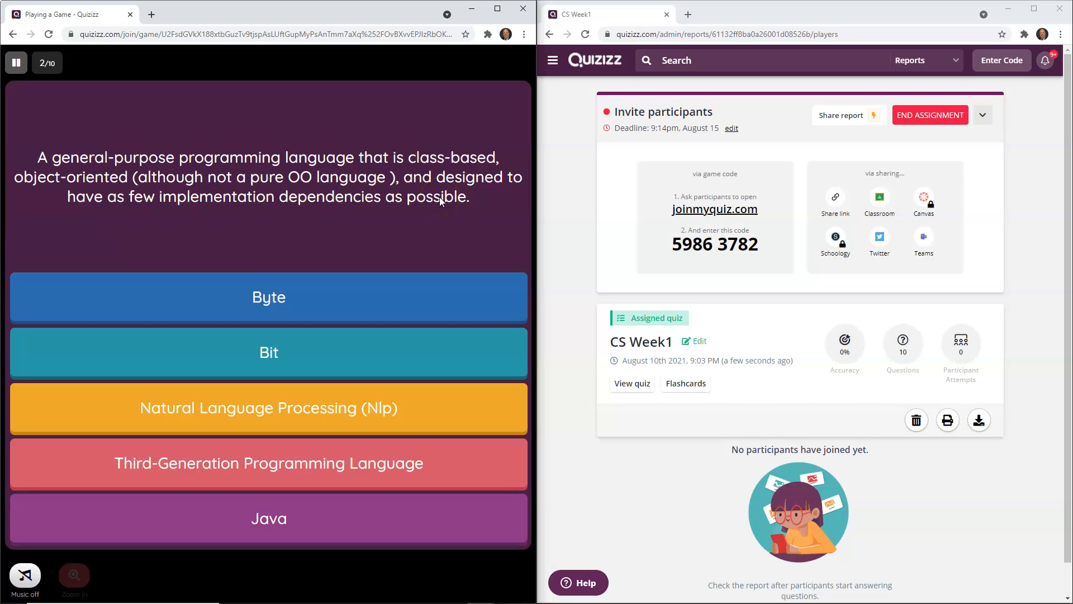
pyautogui.click(269, 523)
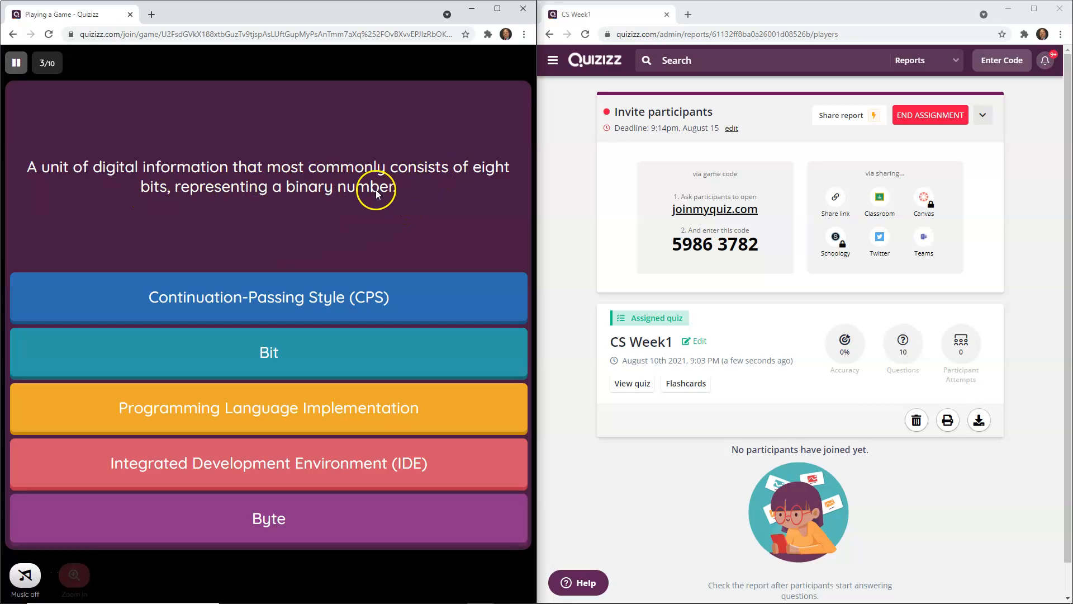
pyautogui.click(249, 514)
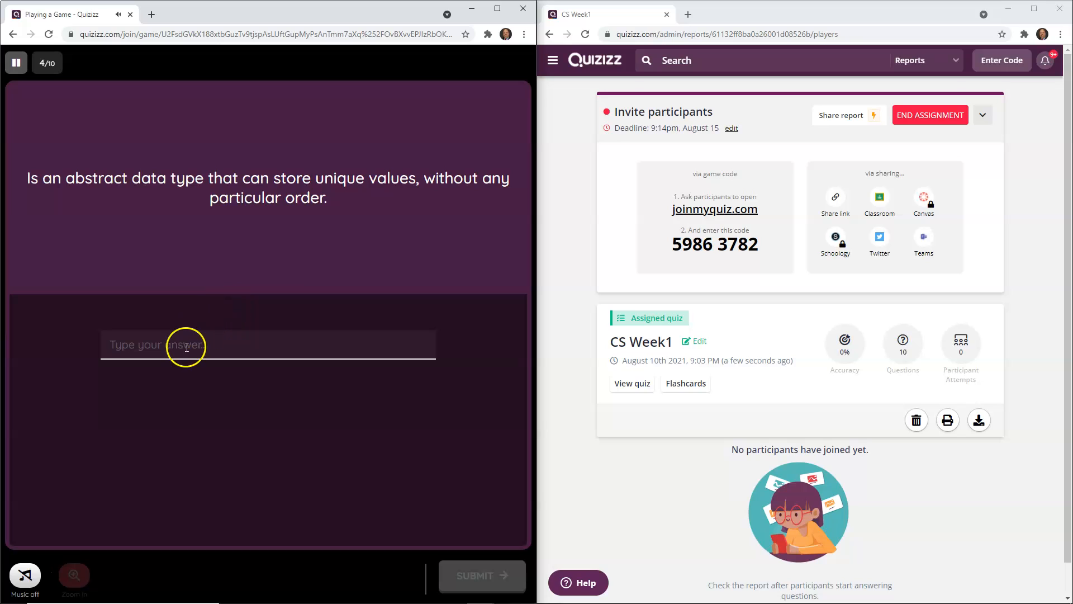
# Step: Answer the next two questions by entering unknow and then java as typed responses
pyautogui.click(186, 347)
pyautogui.write('unknow')
pyautogui.press('Return')
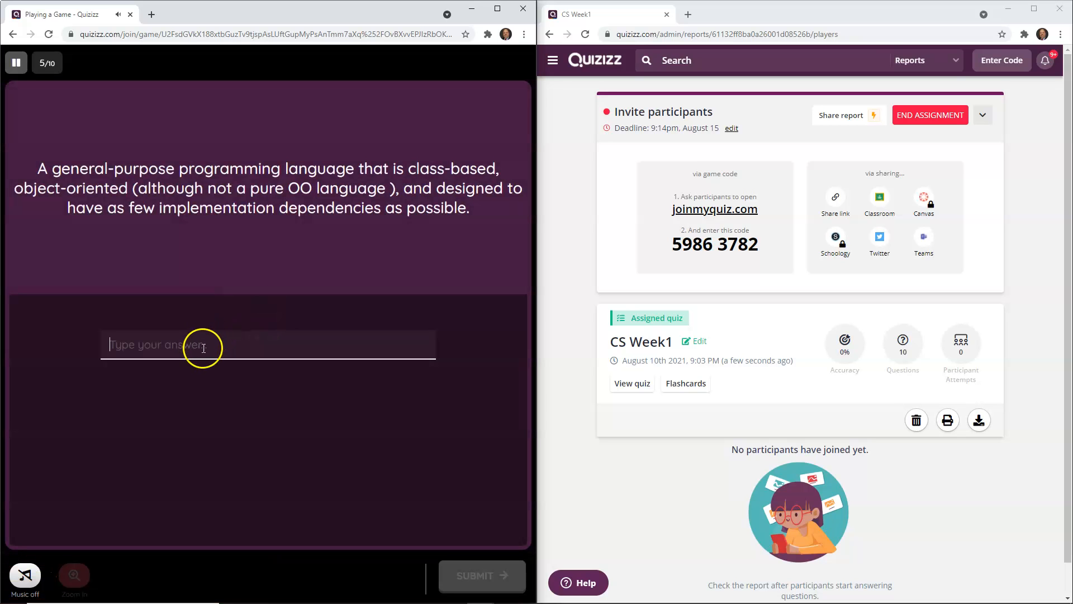
pyautogui.click(205, 347)
pyautogui.write('J')
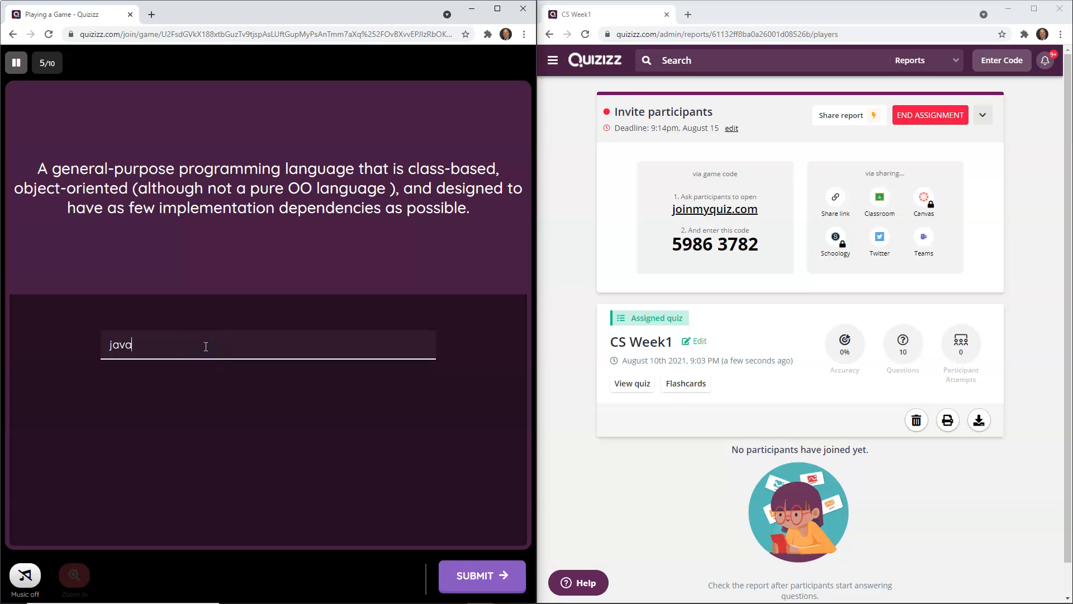
pyautogui.press('Return')
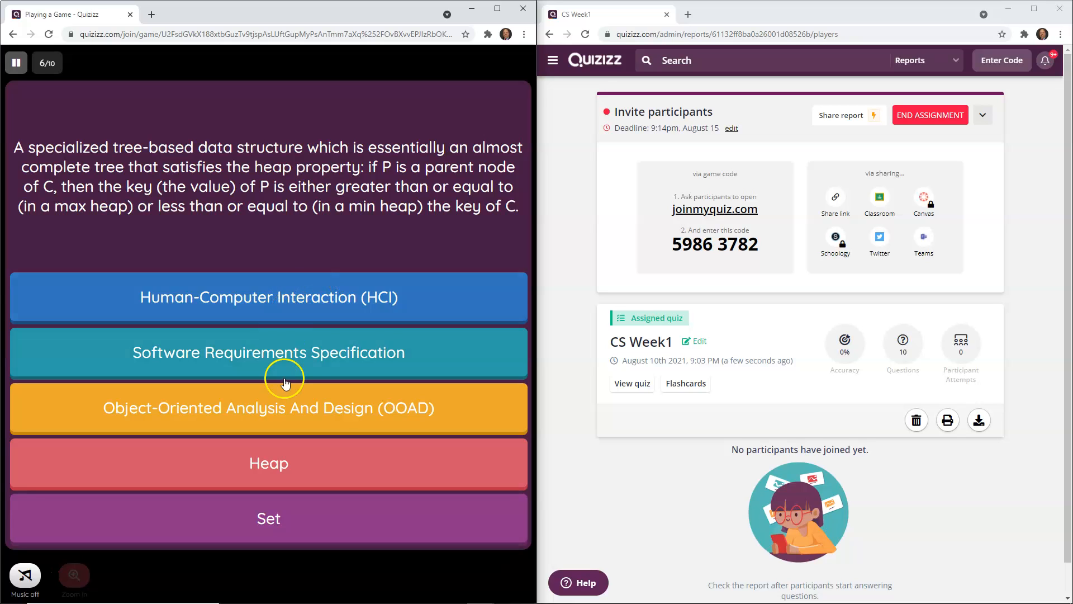
# Step: Choose Heap and Set for the next two questions, then enter byte as the typed answer
pyautogui.click(278, 468)
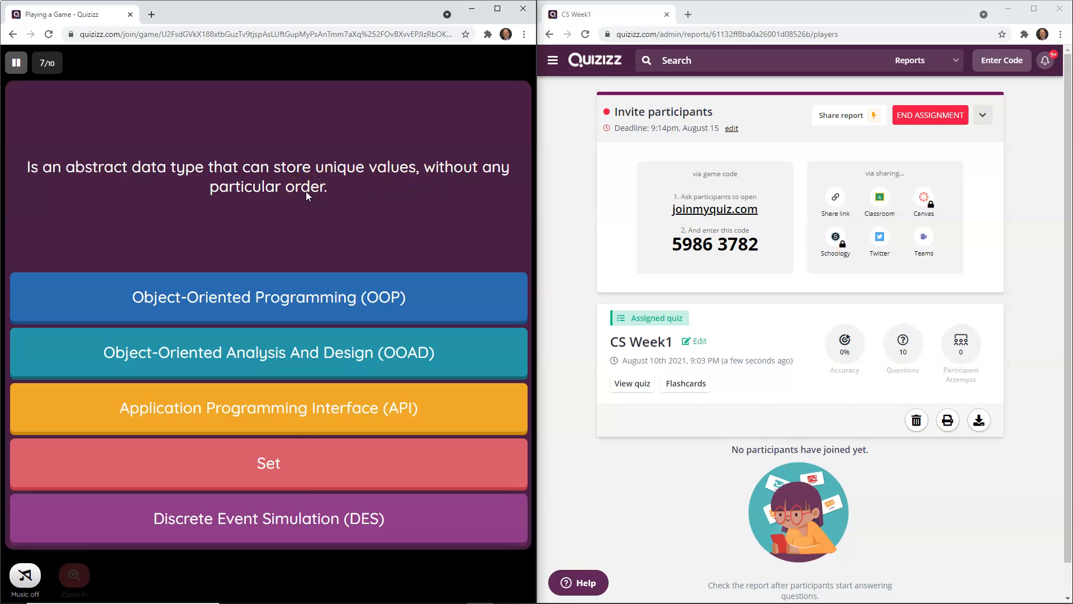
pyautogui.click(271, 461)
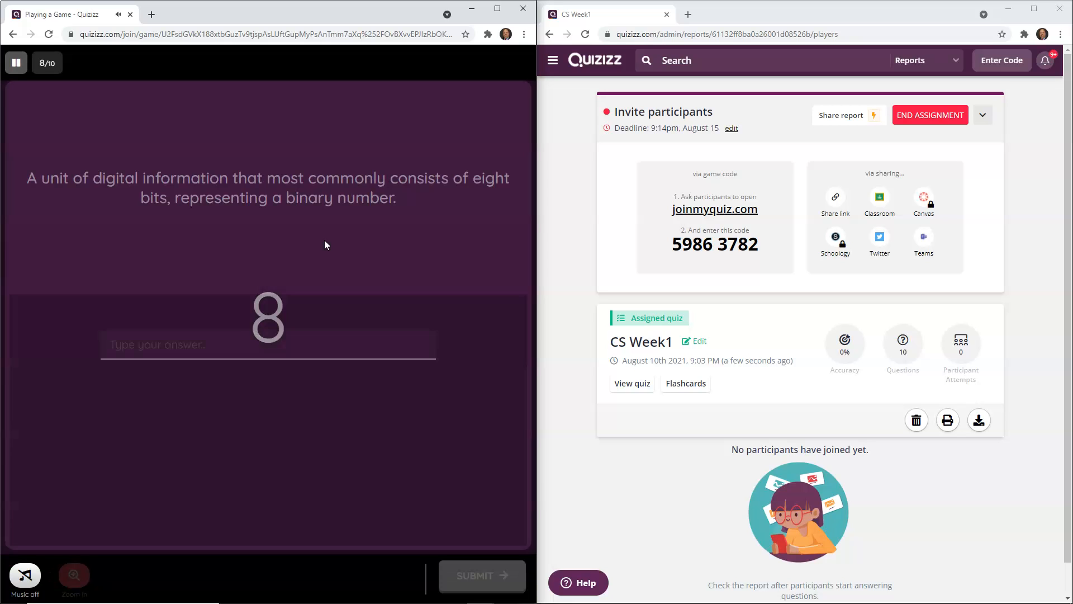
pyautogui.click(195, 355)
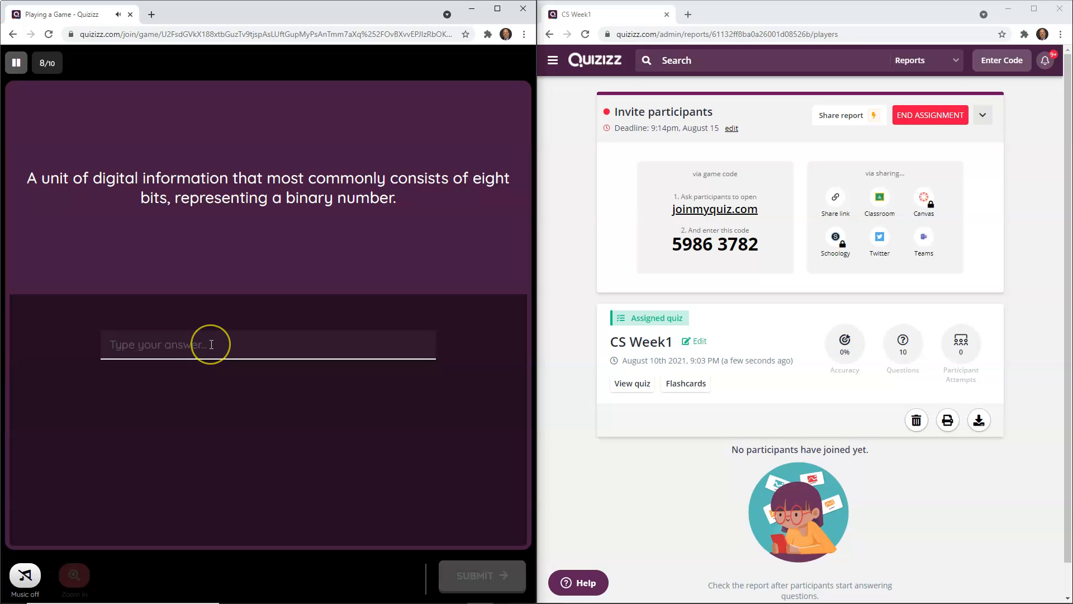
pyautogui.write('byte')
pyautogui.press('Return')
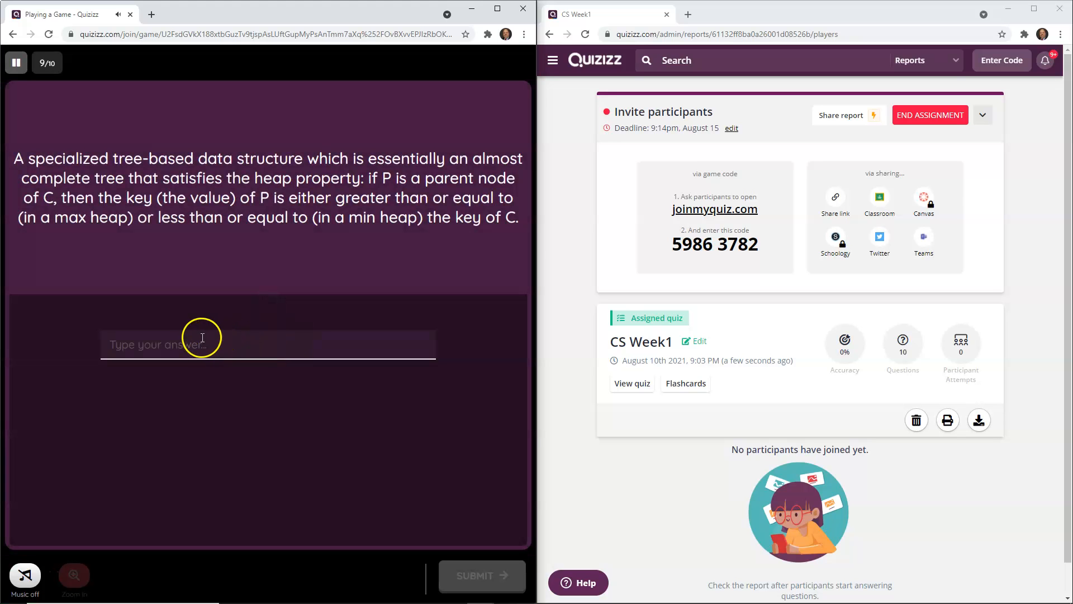
# Step: Enter donotk for the ninth question and choose Digital Signal Processing (DSP) to finish the quiz
pyautogui.click(197, 346)
pyautogui.write('donotknow')
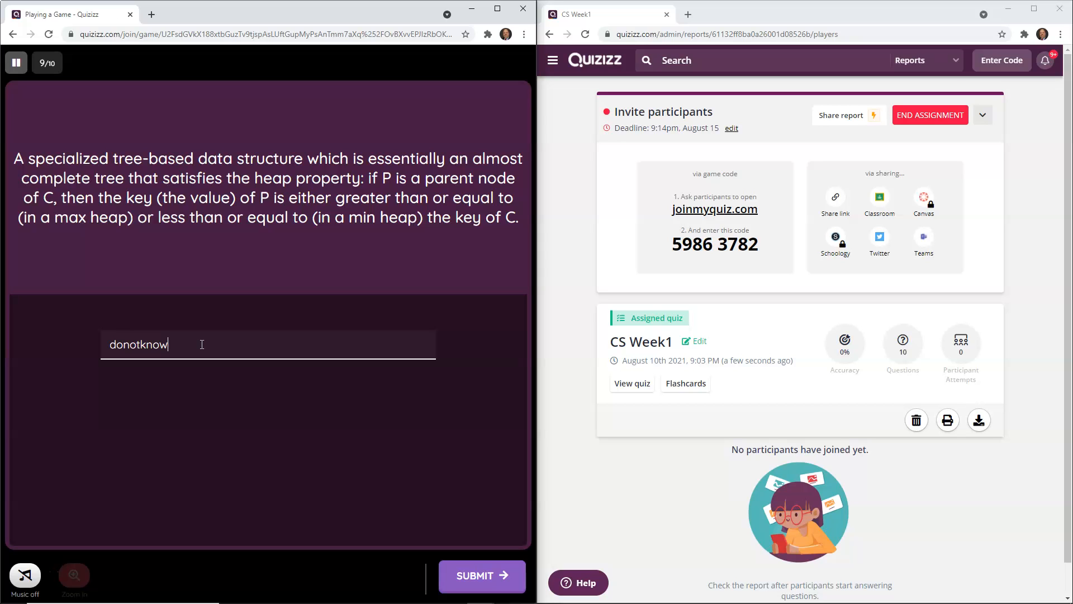
pyautogui.press('Return')
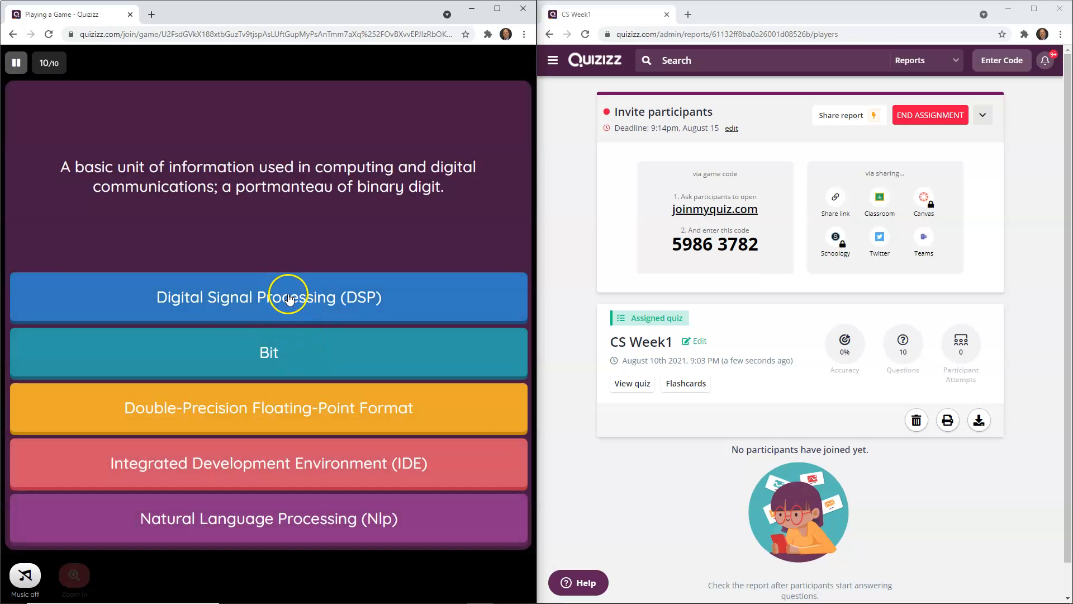
pyautogui.click(286, 300)
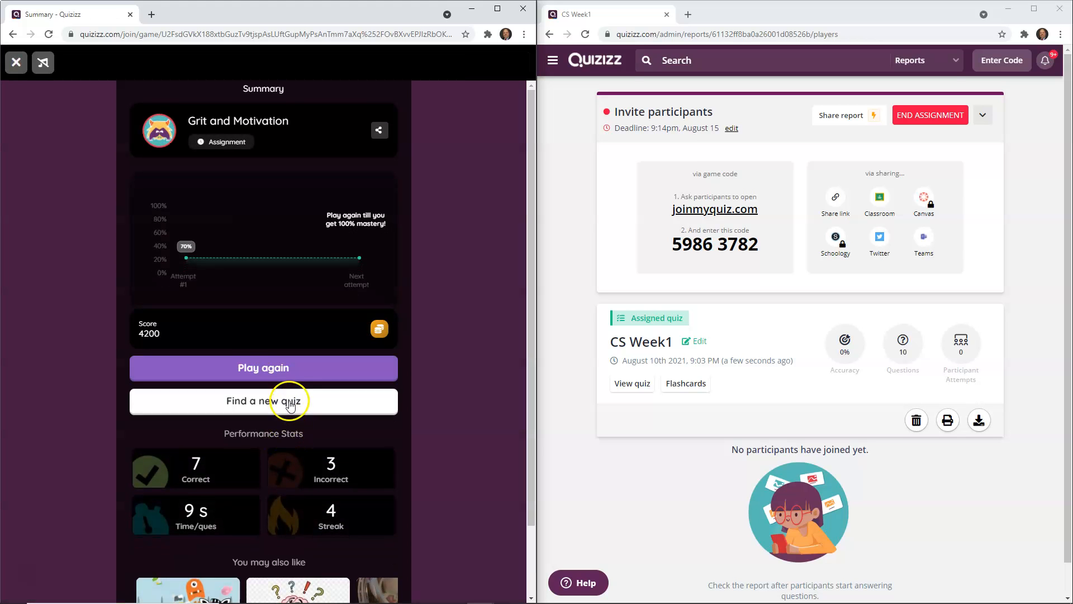
# Step: Maximize the teacher window and reopen the CS Week1 report from Reports
pyautogui.click(1031, 8)
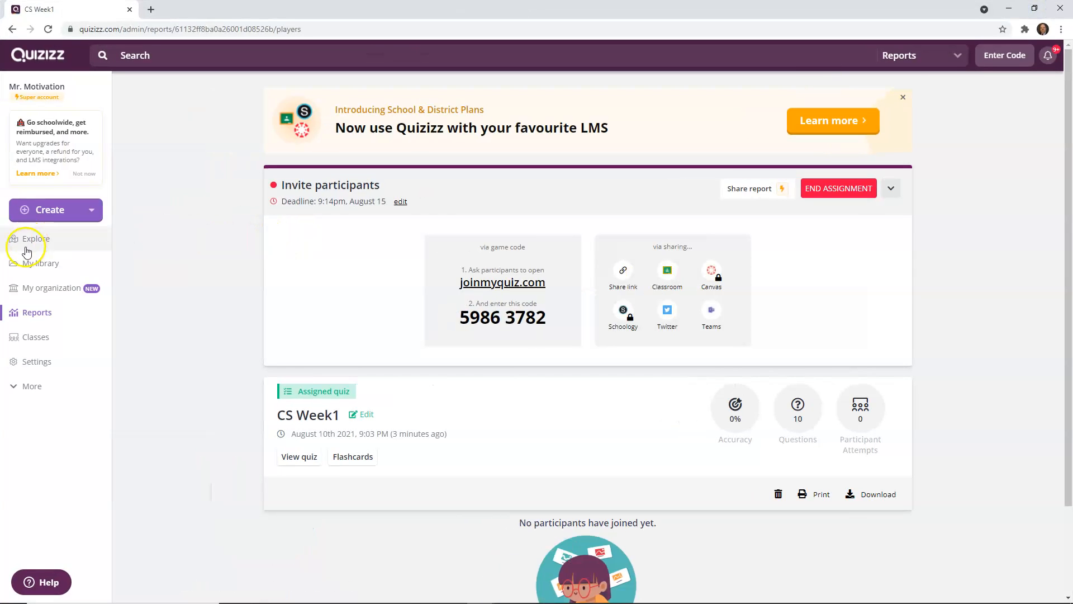
pyautogui.click(33, 264)
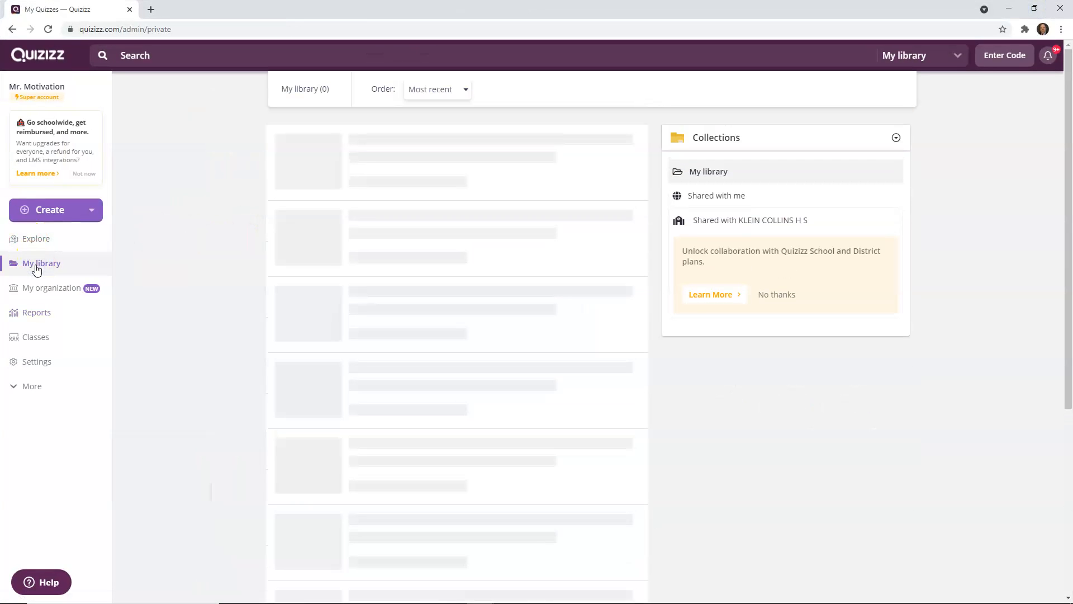
pyautogui.click(44, 310)
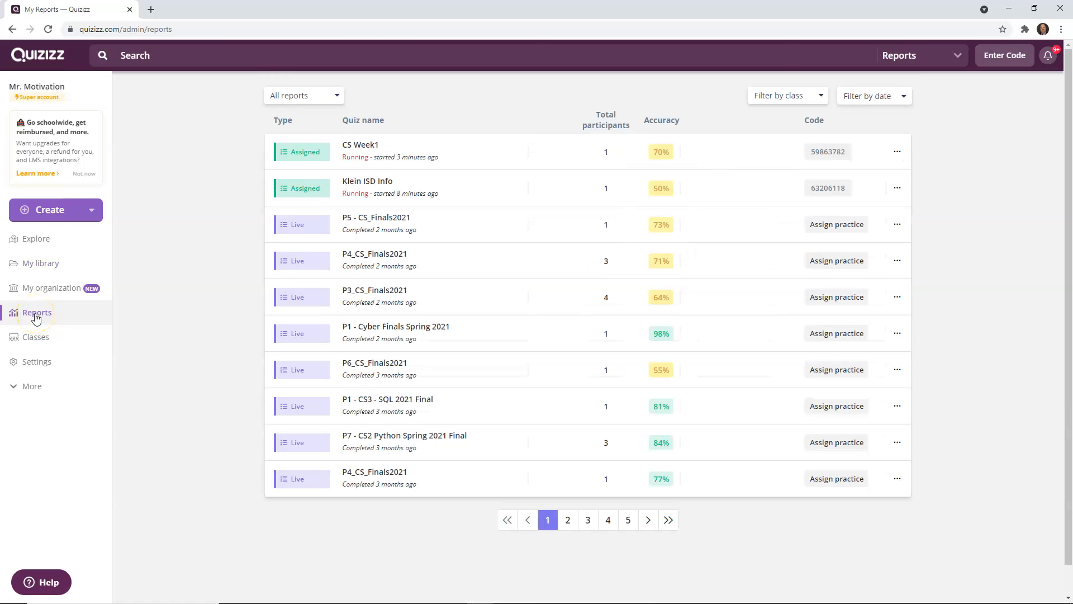
pyautogui.click(354, 152)
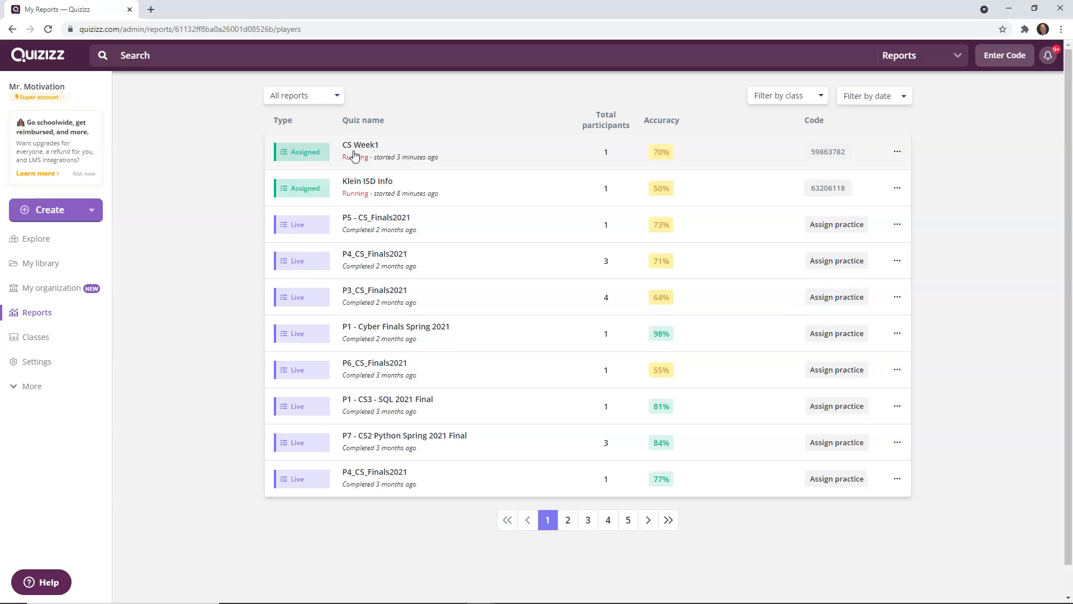
pyautogui.click(315, 151)
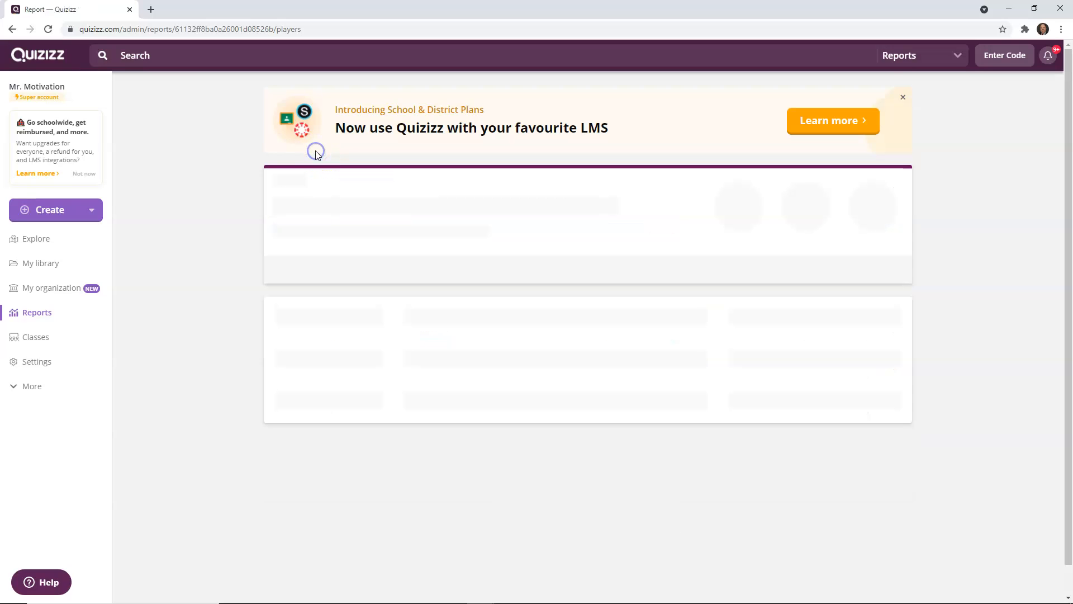
pyautogui.click(456, 377)
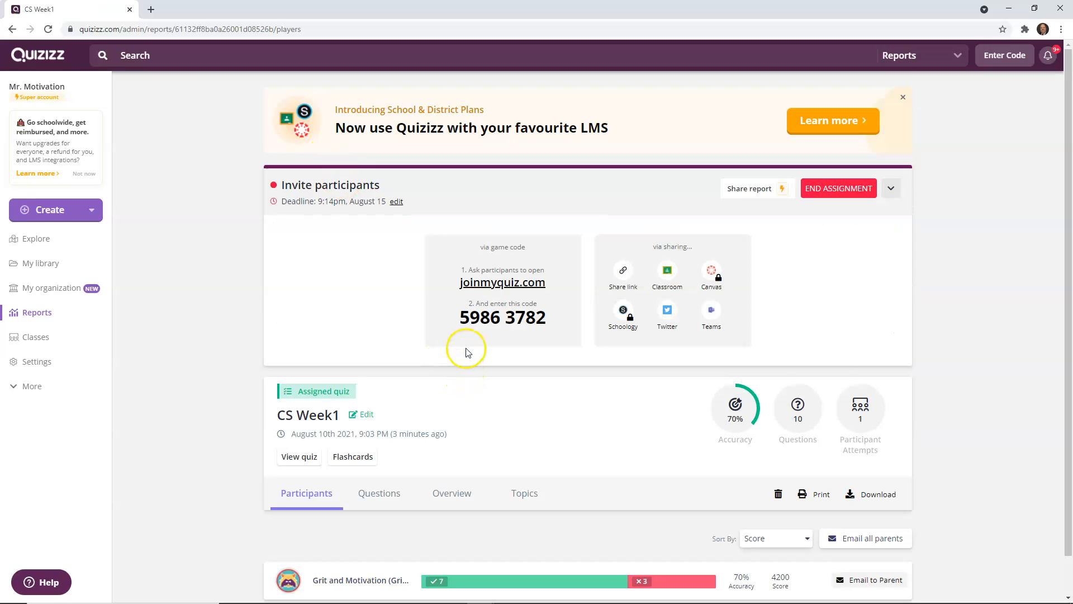
# Step: Open the report's Questions breakdown and review how each question was answered
pyautogui.scroll(-1, 467, 352)
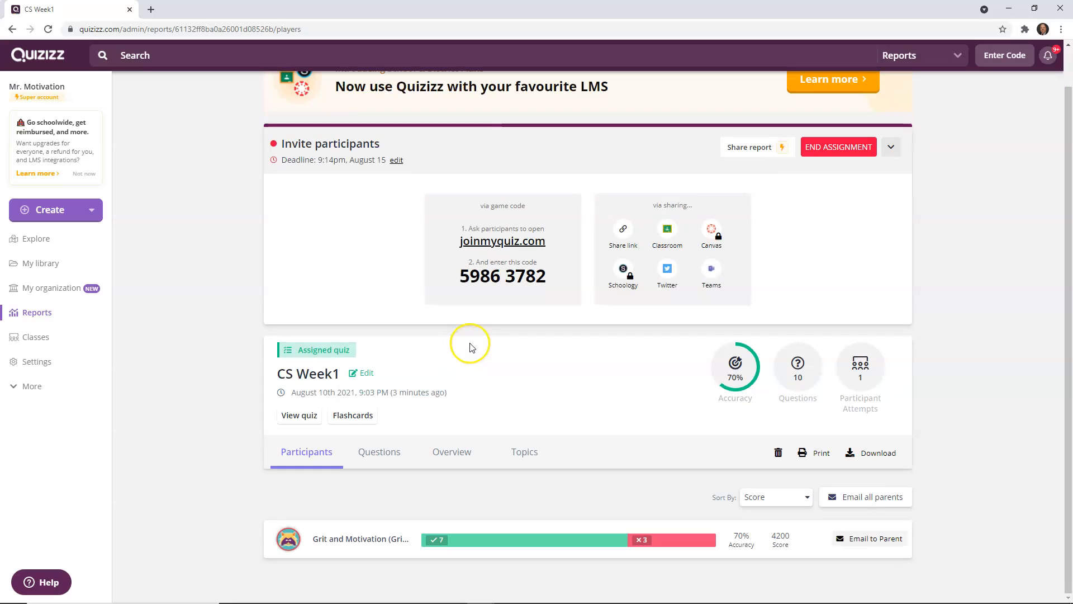
pyautogui.click(379, 456)
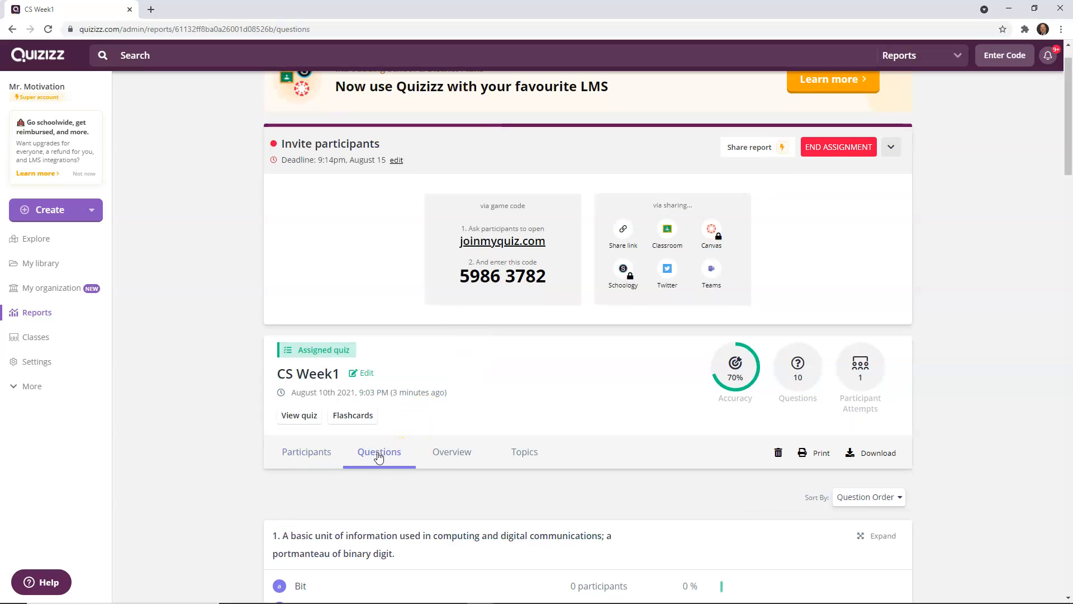
pyautogui.scroll(-5, 447, 426)
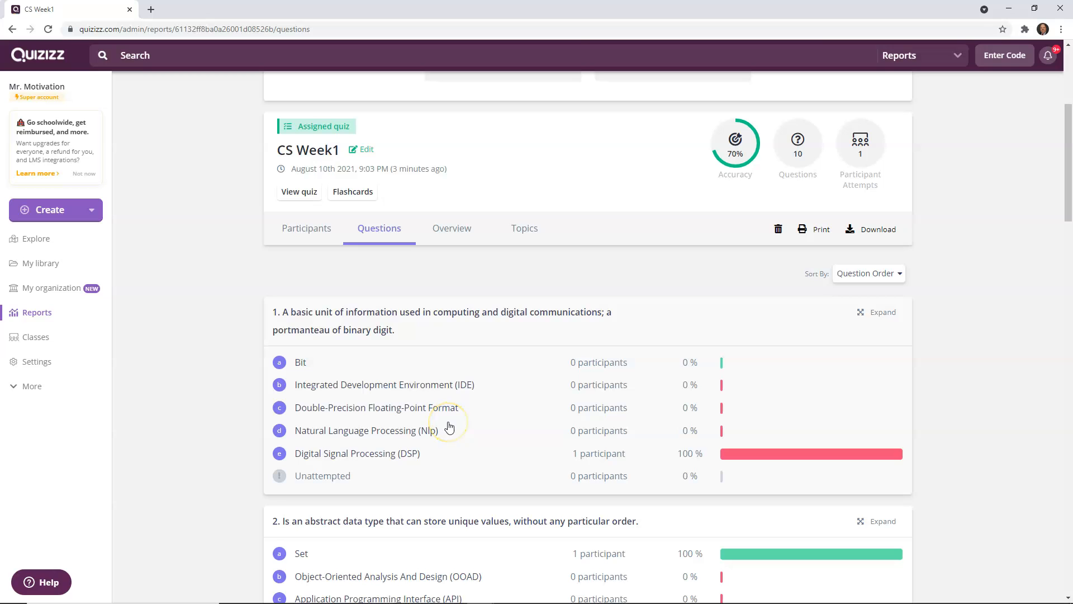
pyautogui.scroll(-6, 448, 426)
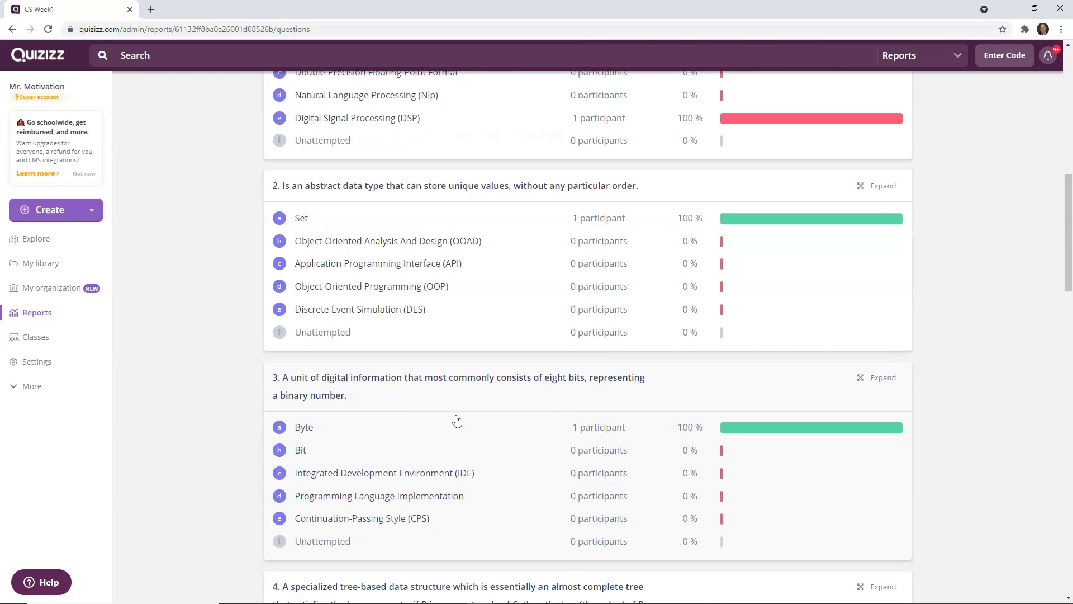
pyautogui.scroll(-10, 456, 420)
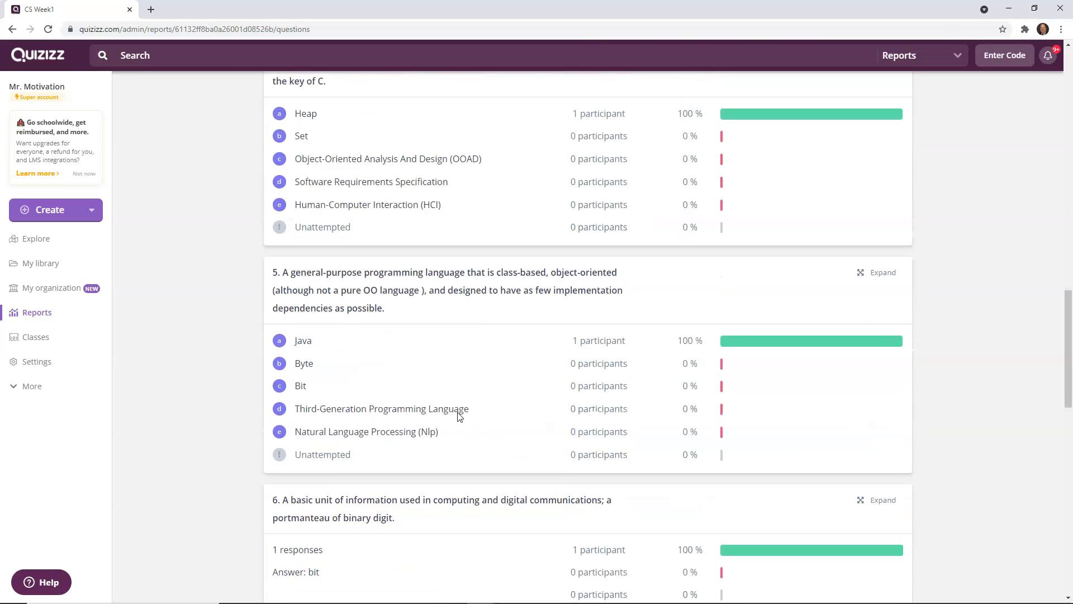
pyautogui.scroll(-8, 458, 416)
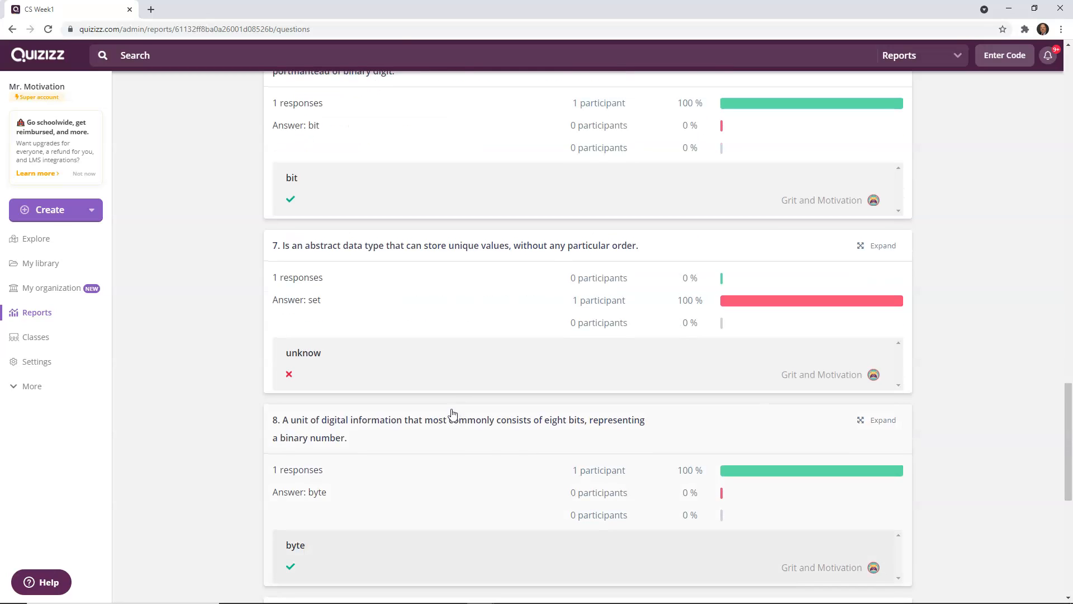
pyautogui.scroll(18, 453, 415)
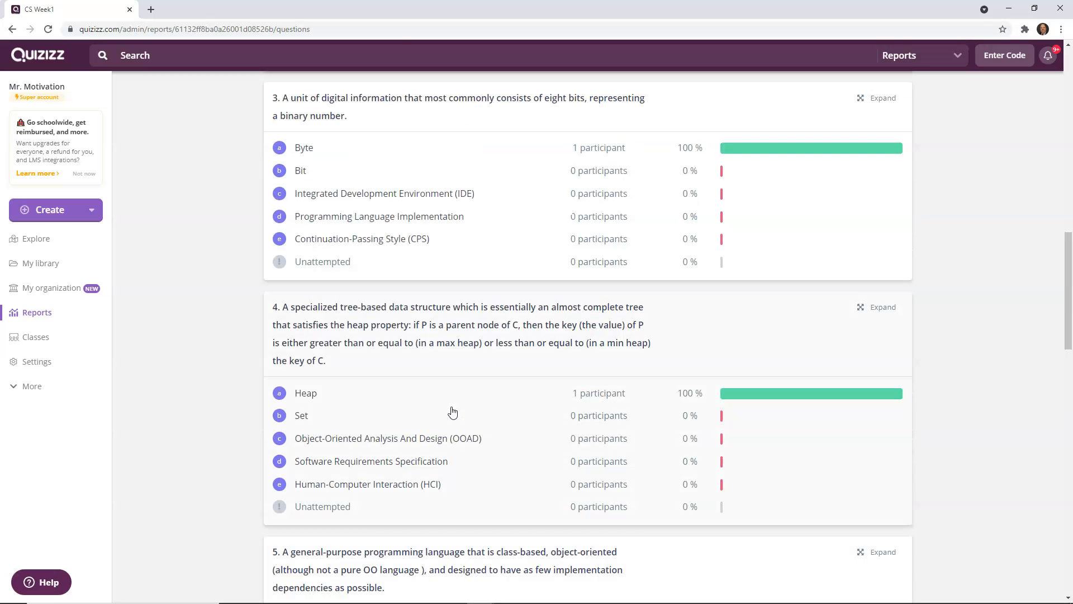
pyautogui.scroll(13, 453, 412)
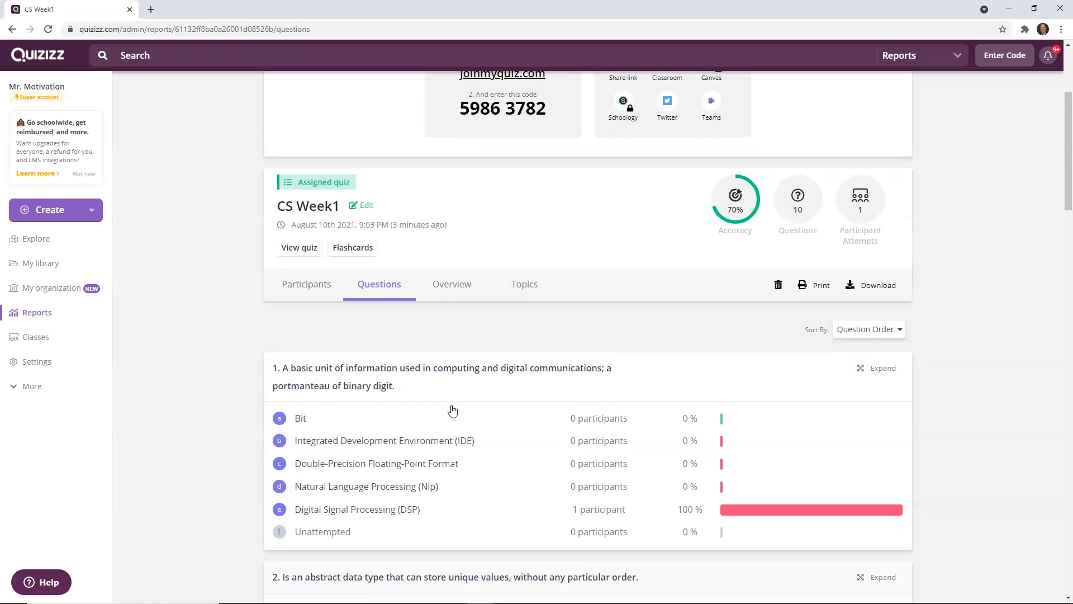
pyautogui.scroll(4, 452, 411)
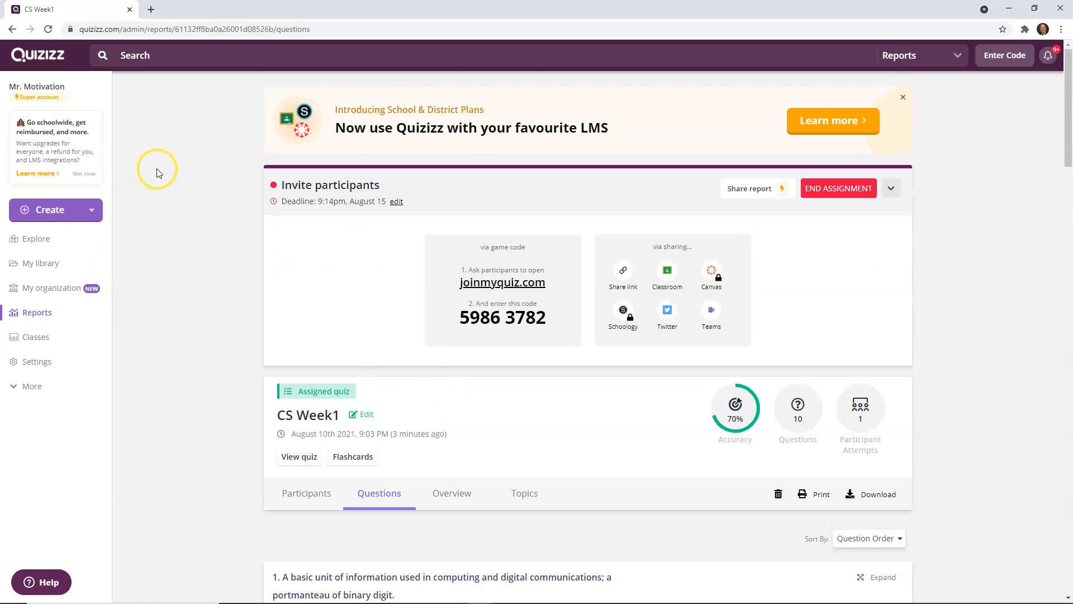
# Step: Create a new quiz named CS Final 2022 with the Computers subject and open the spreadsheet import
pyautogui.click(73, 211)
pyautogui.click(86, 252)
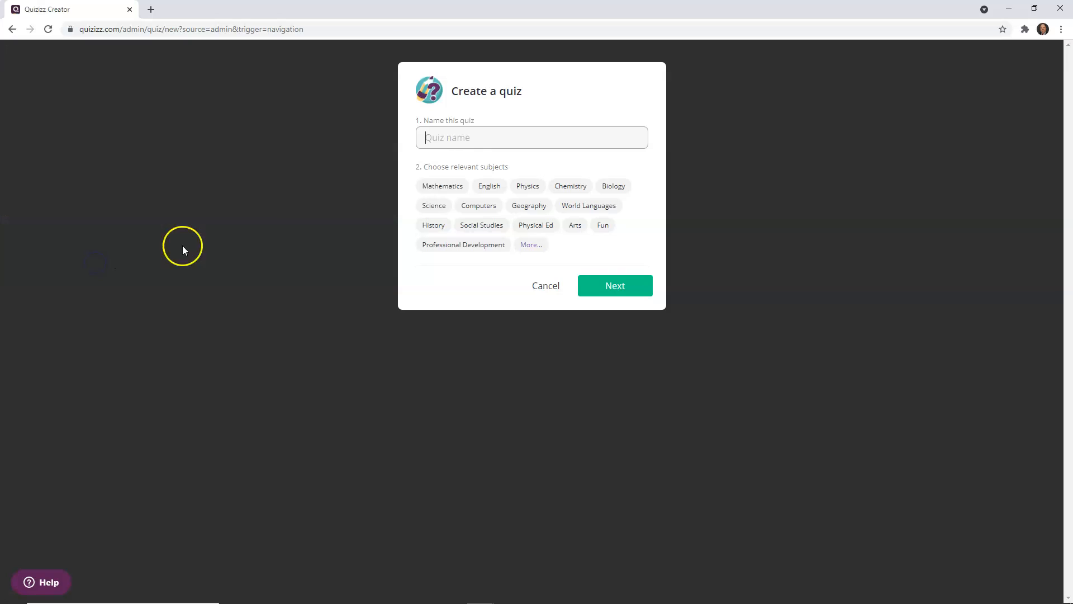
pyautogui.click(476, 139)
pyautogui.click(479, 207)
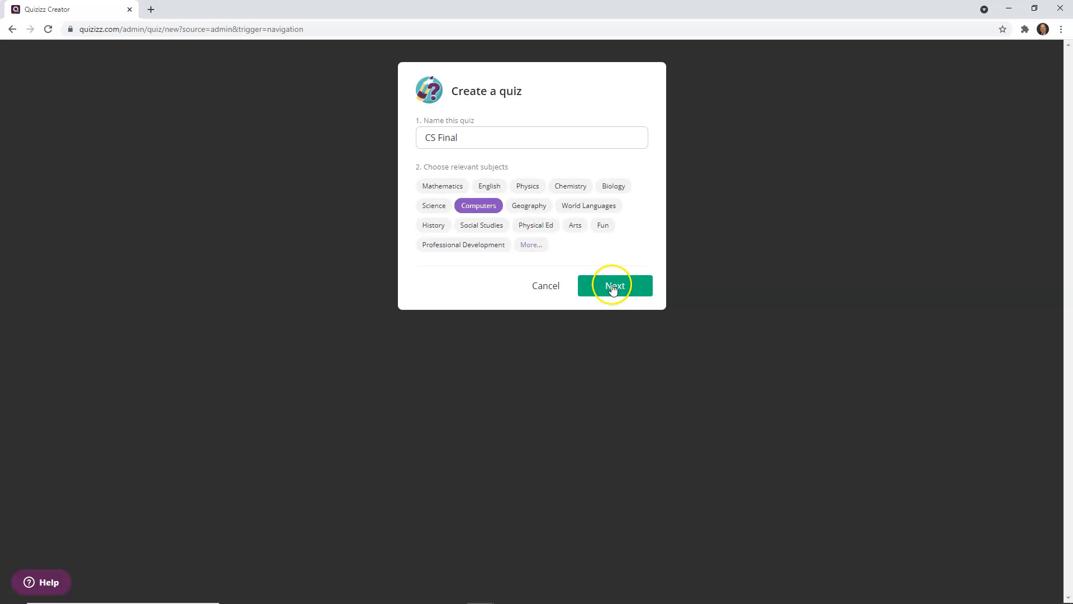
pyautogui.click(480, 139)
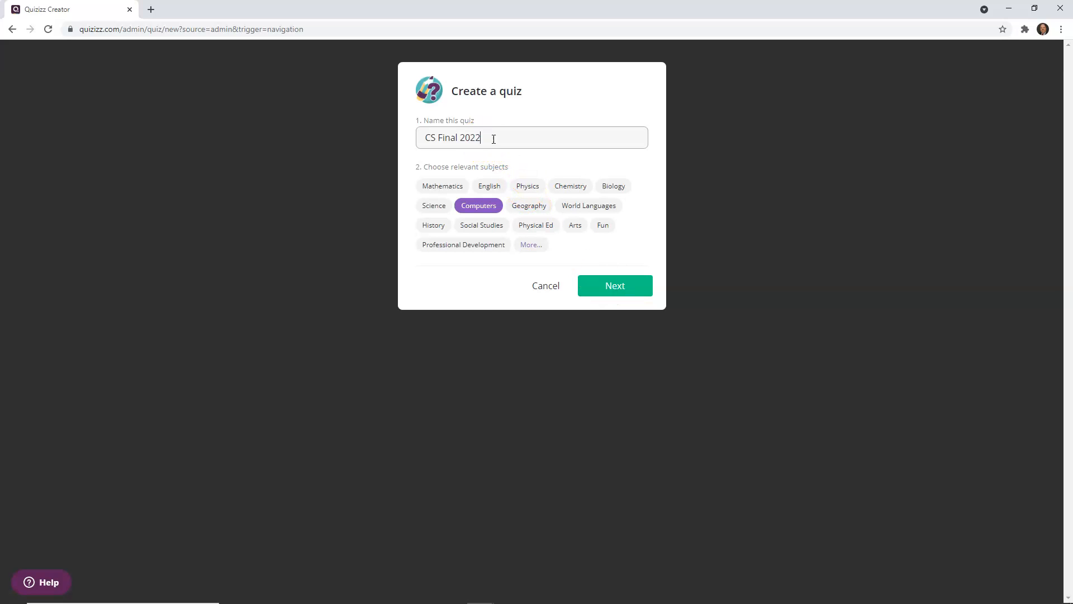
pyautogui.click(613, 292)
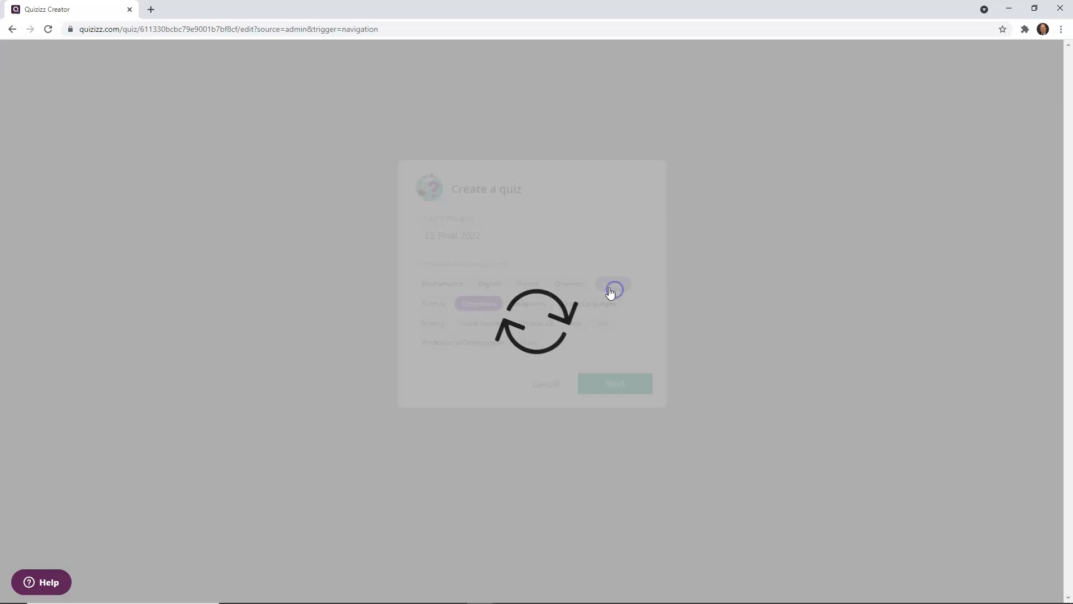
pyautogui.click(756, 256)
pyautogui.click(539, 199)
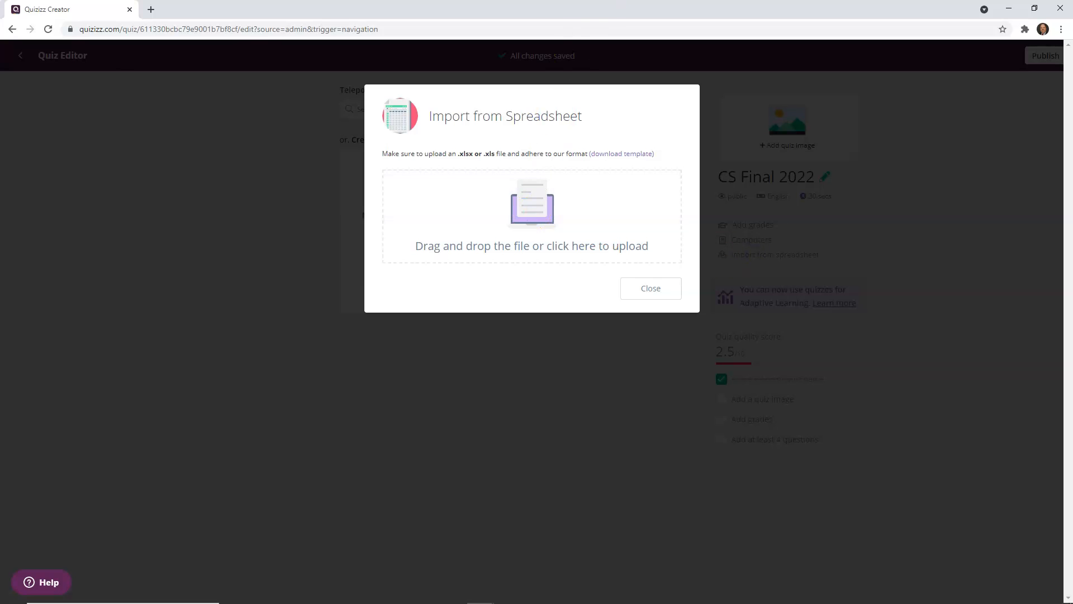
# Step: Place the quiz editor beside File Explorer and upload ComputerScienceFinal_Quizizz.xlsx into the spreadsheet import
pyautogui.moveTo(547, 13); pyautogui.dragTo(1070, 223)
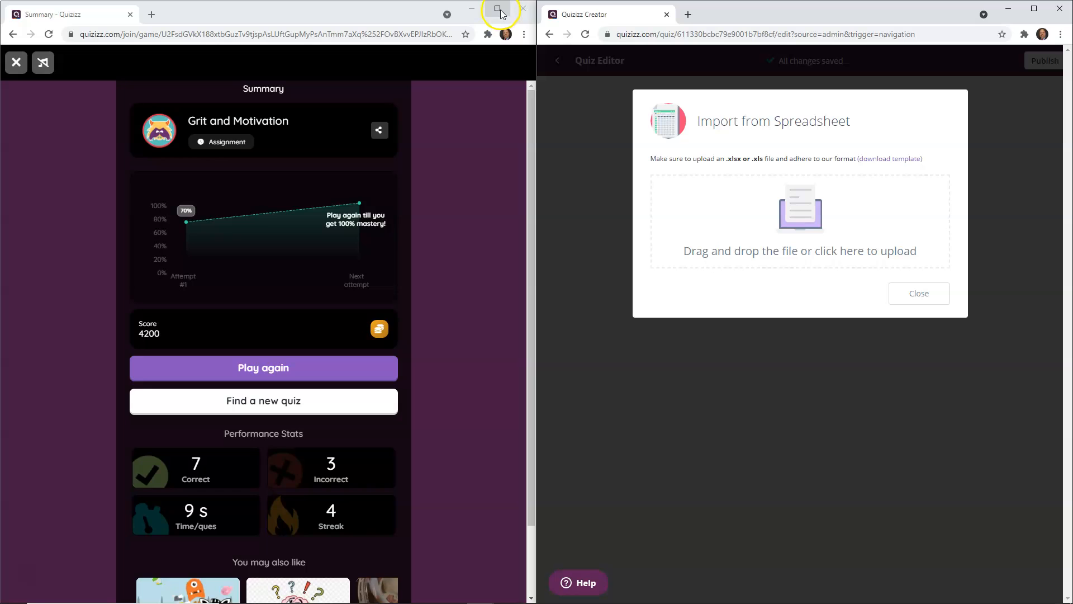
pyautogui.click(522, 9)
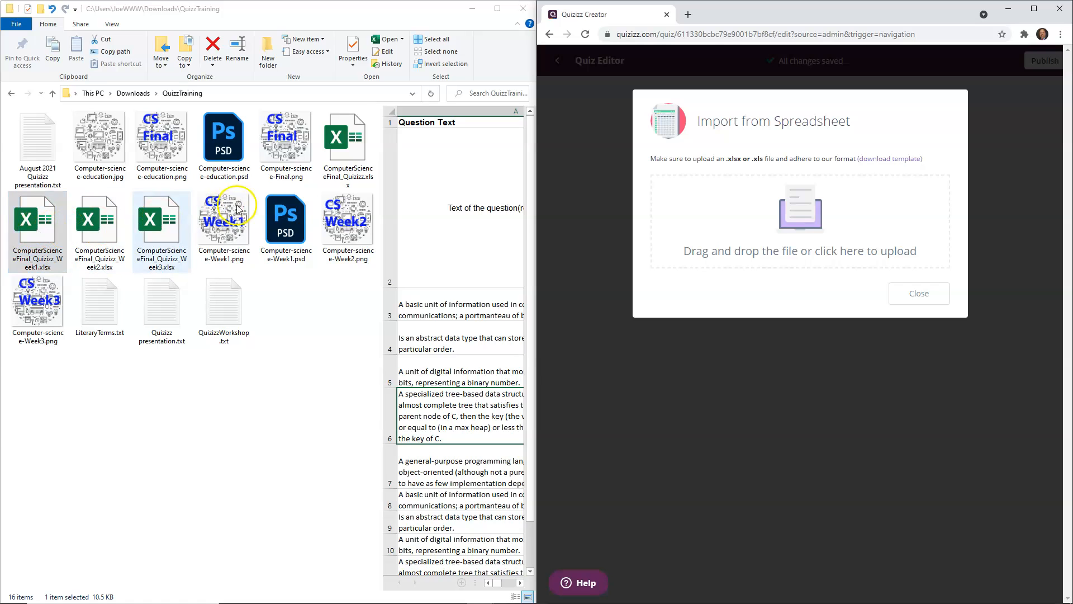
pyautogui.click(339, 147)
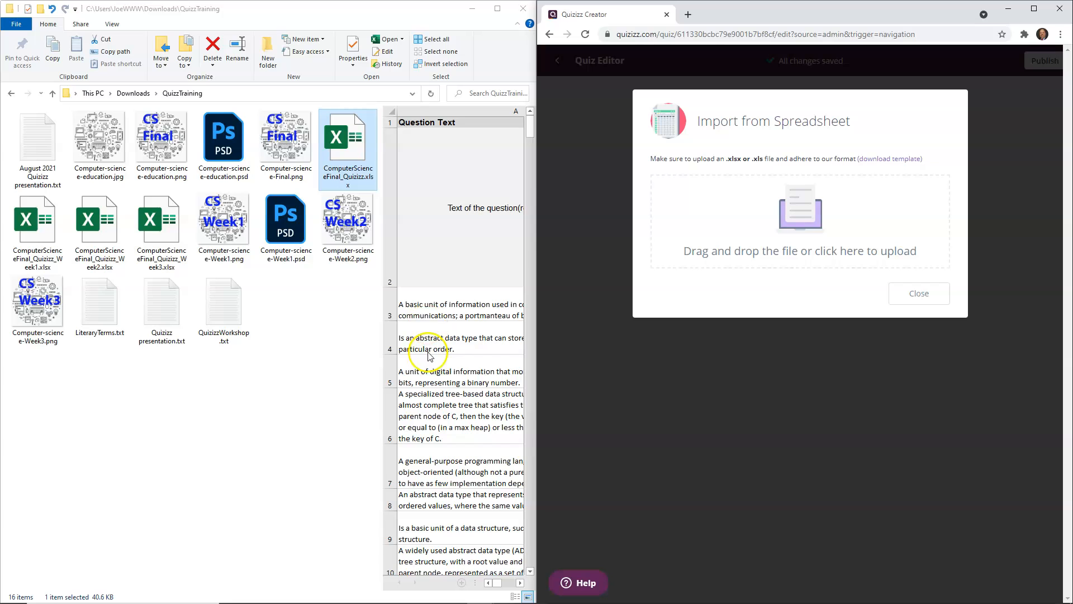
pyautogui.moveTo(530, 128); pyautogui.dragTo(520, 567)
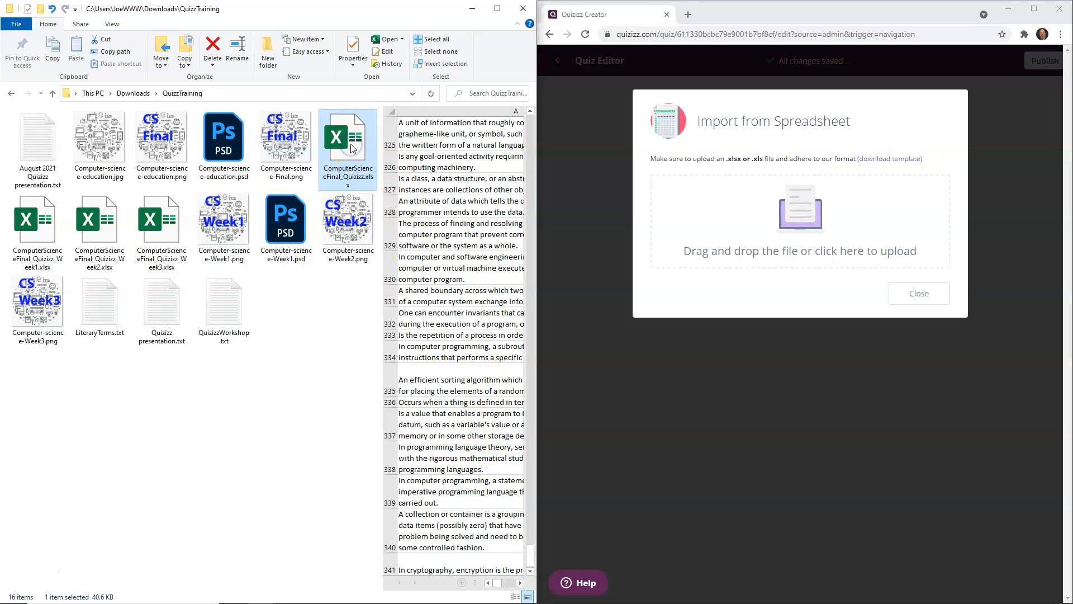
pyautogui.moveTo(351, 147); pyautogui.dragTo(797, 225)
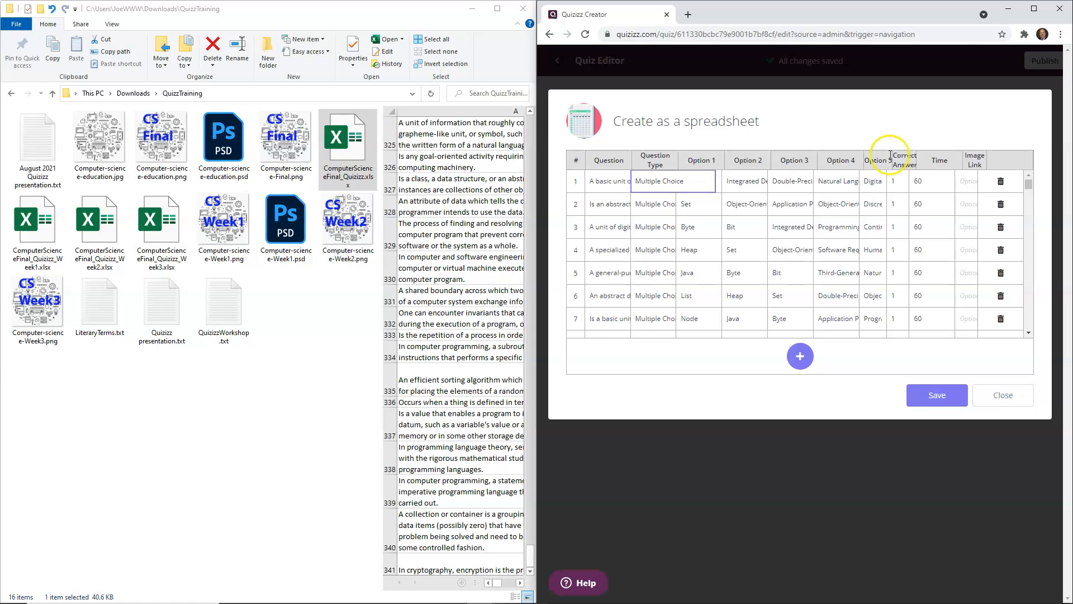
# Step: Check the imported question rows down to the last one and save them into the quiz, choosing to wait while it processes
pyautogui.moveTo(1027, 183); pyautogui.dragTo(1038, 346)
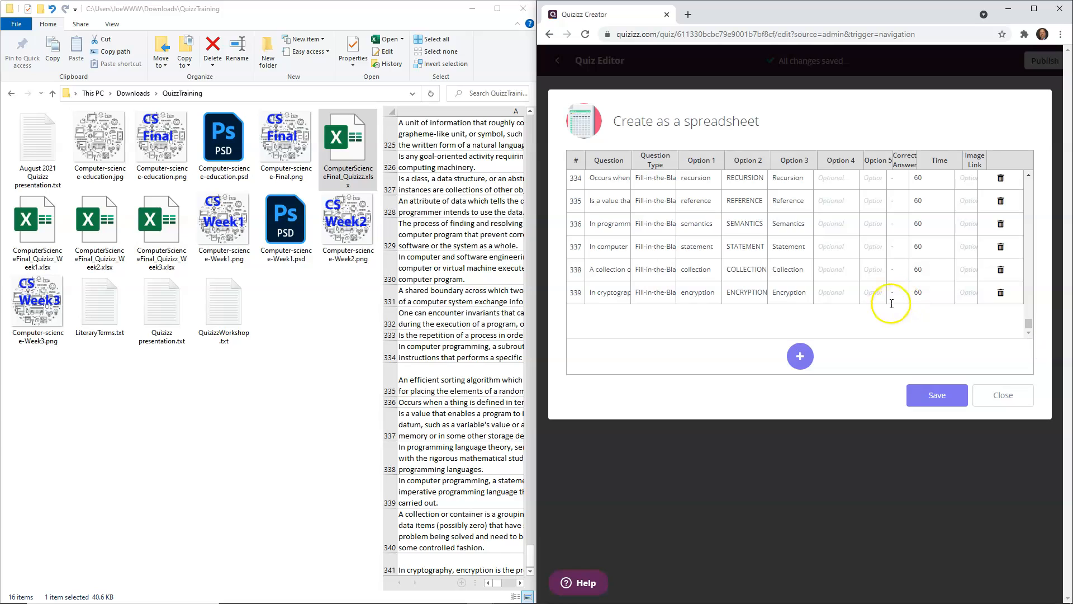
pyautogui.click(935, 400)
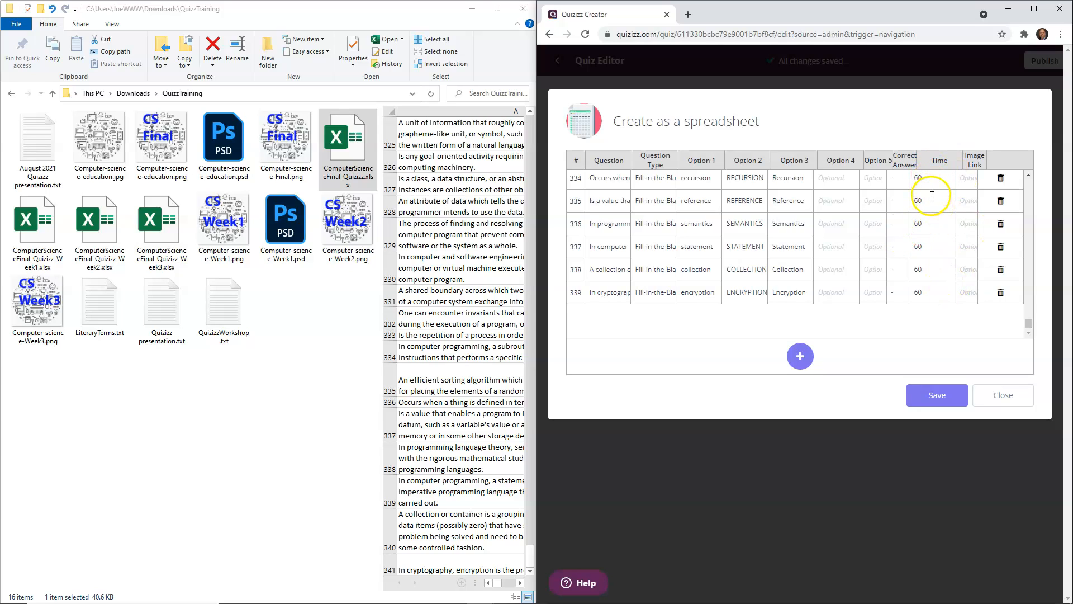
pyautogui.click(929, 227)
pyautogui.click(937, 395)
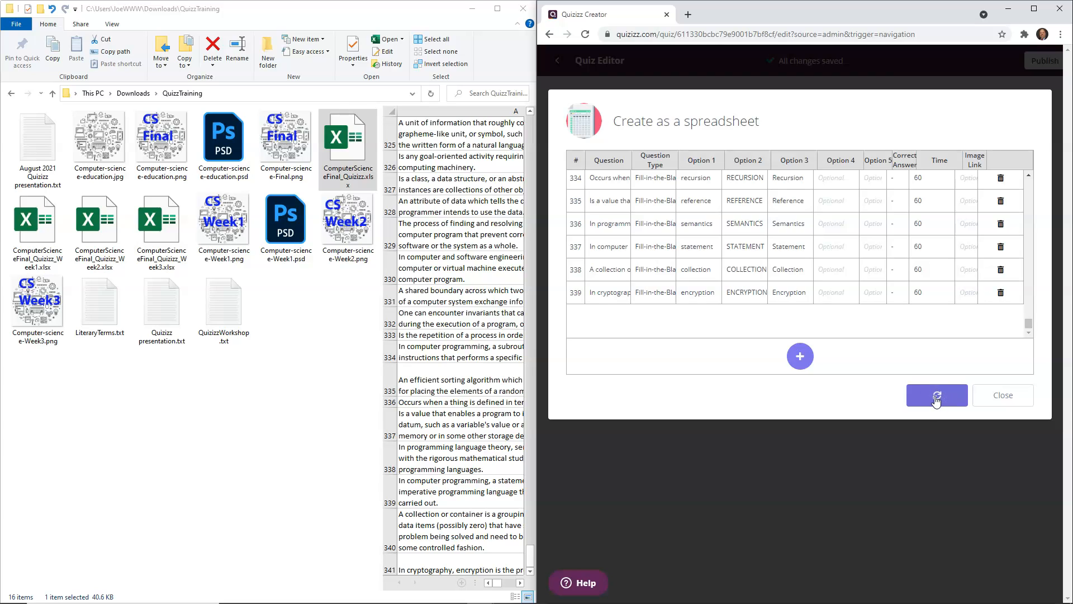
pyautogui.click(933, 287)
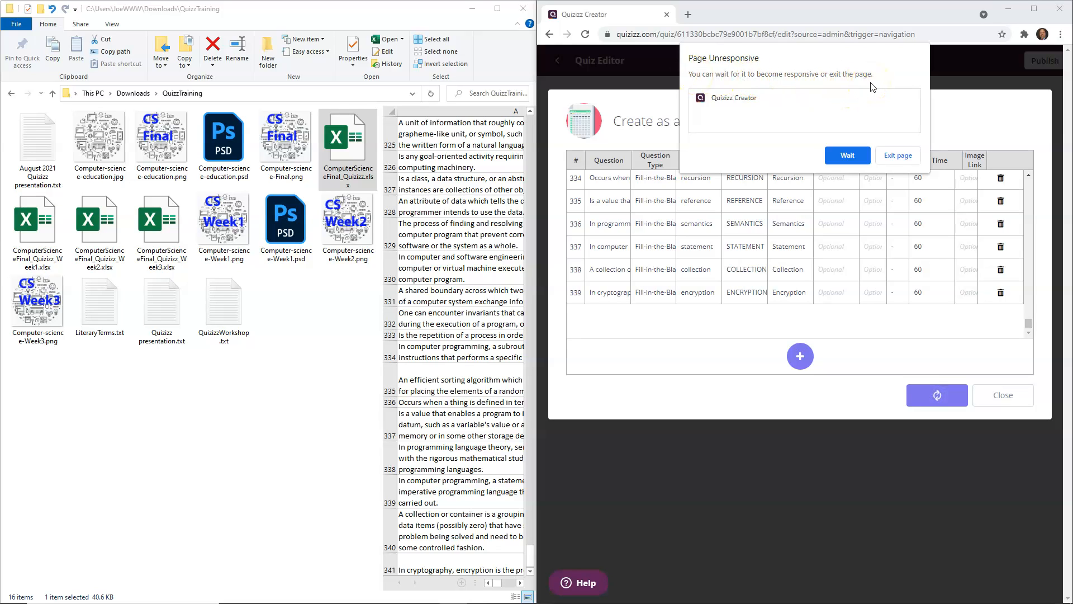
pyautogui.click(848, 157)
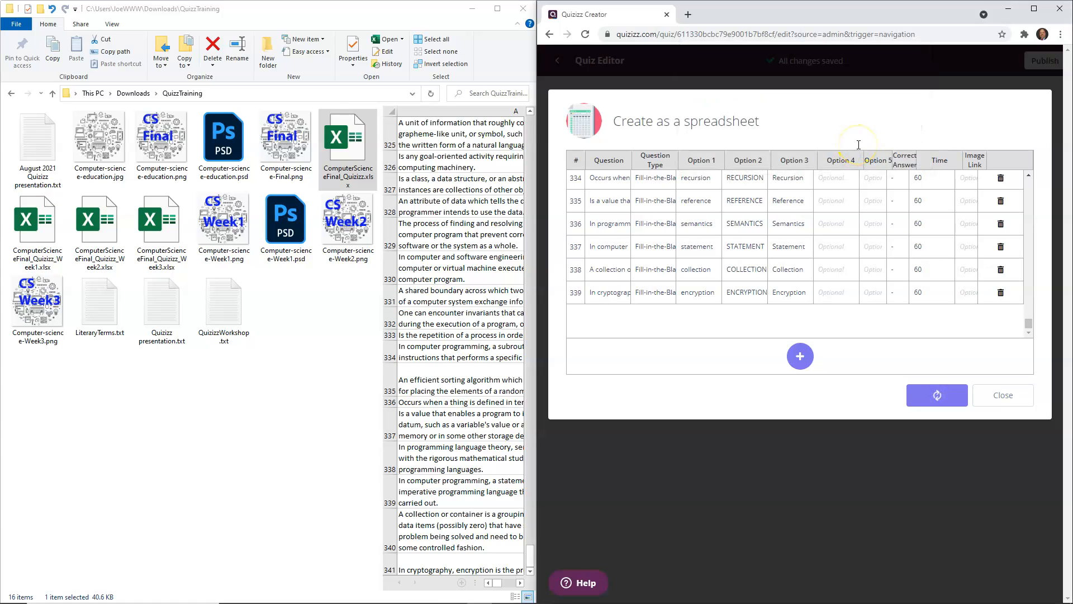